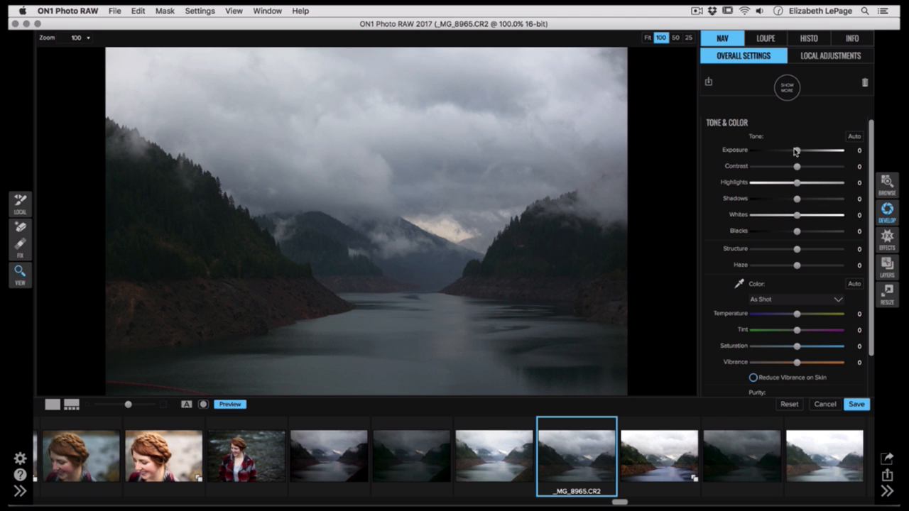
Step: Set the lake photo's tone to Exposure 0.6, Contrast 3, Highlights -14, Shadows 12, Whites 6, Blacks -9 and Structure 18
{"action": "left_click_drag", "start_coordinate": [796, 151], "coordinate": [802, 151]}
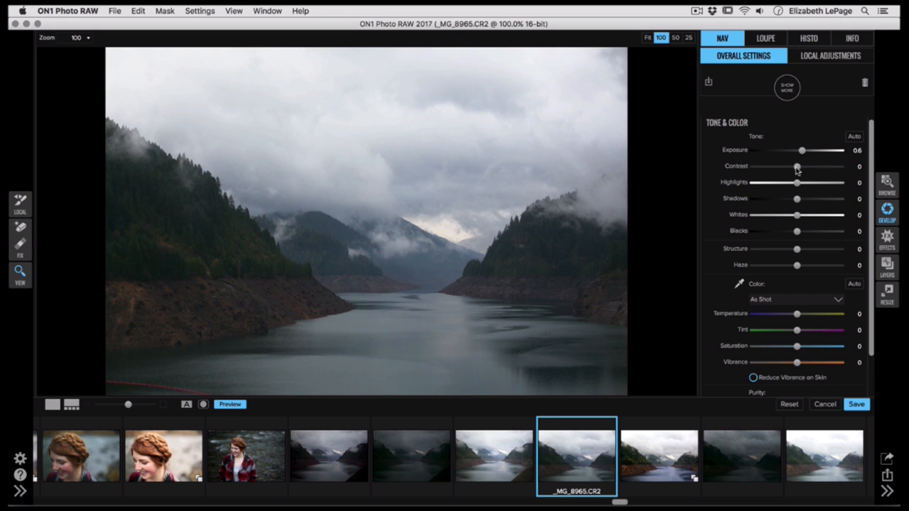
{"action": "left_click_drag", "start_coordinate": [797, 167], "coordinate": [800, 169]}
{"action": "left_click_drag", "start_coordinate": [796, 184], "coordinate": [783, 185]}
{"action": "scroll", "coordinate": [783, 185], "scroll_direction": "down", "scroll_amount": 1}
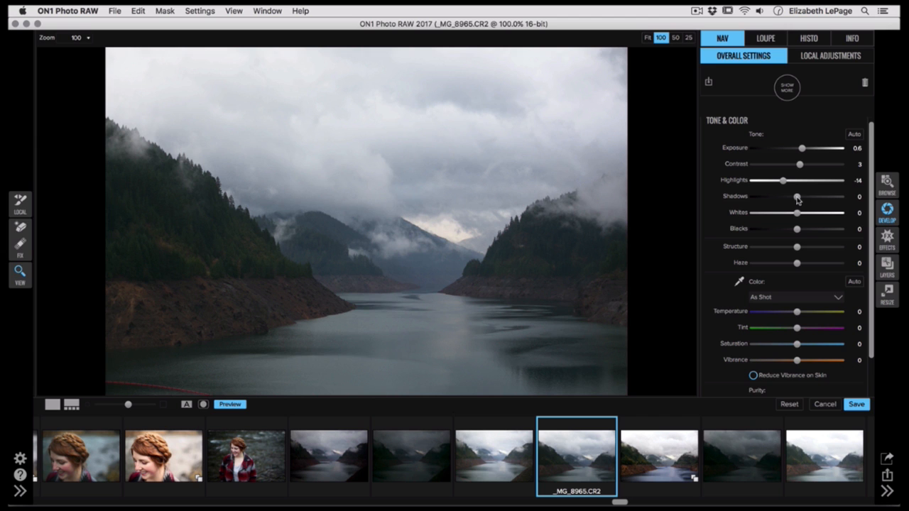
{"action": "left_click_drag", "start_coordinate": [797, 197], "coordinate": [810, 200]}
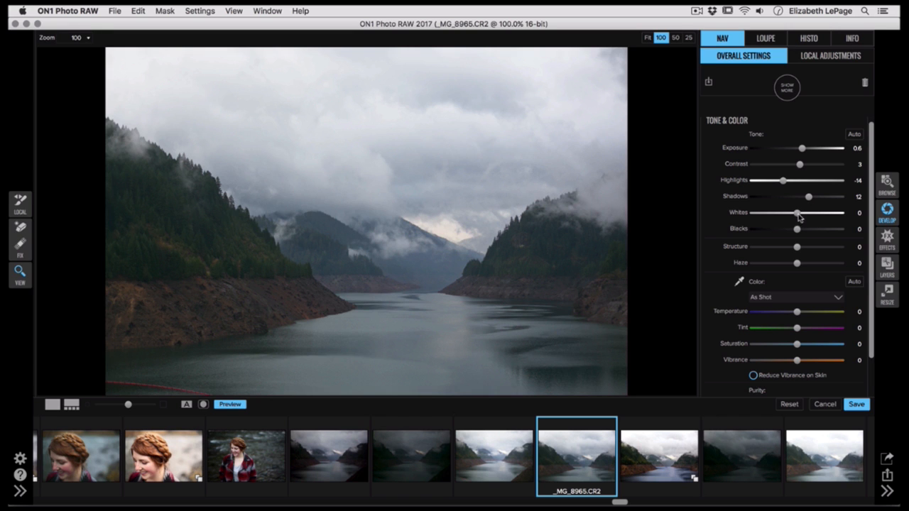
{"action": "left_click_drag", "start_coordinate": [797, 212], "coordinate": [788, 230]}
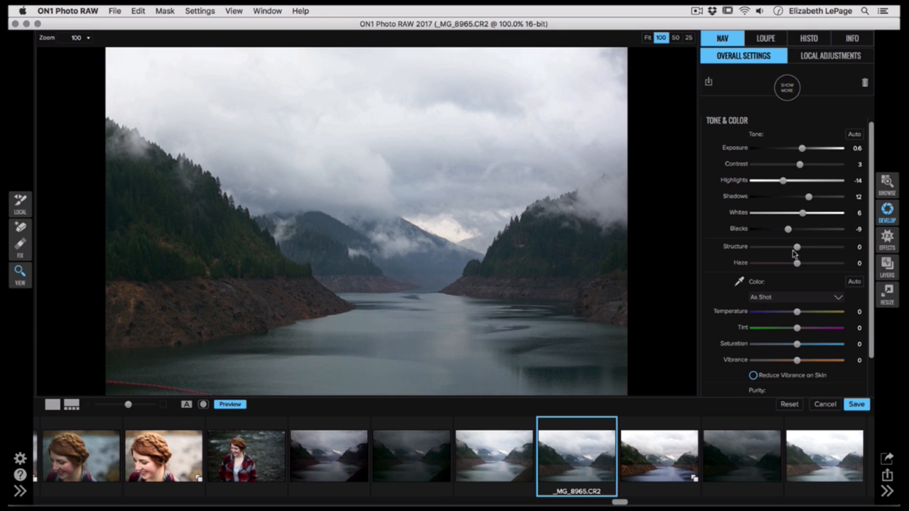
{"action": "left_click_drag", "start_coordinate": [798, 247], "coordinate": [814, 251]}
Step: Set the lake photo's Temperature to -4, Saturation to 9 and Vibrance to 22
{"action": "scroll", "coordinate": [812, 254], "scroll_direction": "down", "scroll_amount": 3}
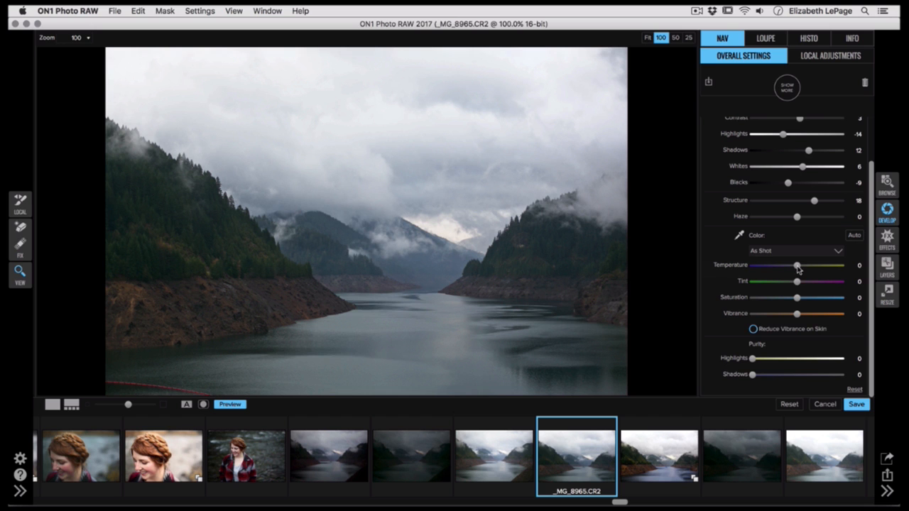
{"action": "mouse_move", "coordinate": [797, 269]}
{"action": "left_mouse_down"}
{"action": "mouse_move", "coordinate": [810, 269]}
{"action": "mouse_move", "coordinate": [784, 270]}
{"action": "mouse_move", "coordinate": [807, 270]}
{"action": "mouse_move", "coordinate": [793, 270]}
{"action": "left_mouse_up"}
{"action": "left_click_drag", "start_coordinate": [797, 299], "coordinate": [816, 317]}
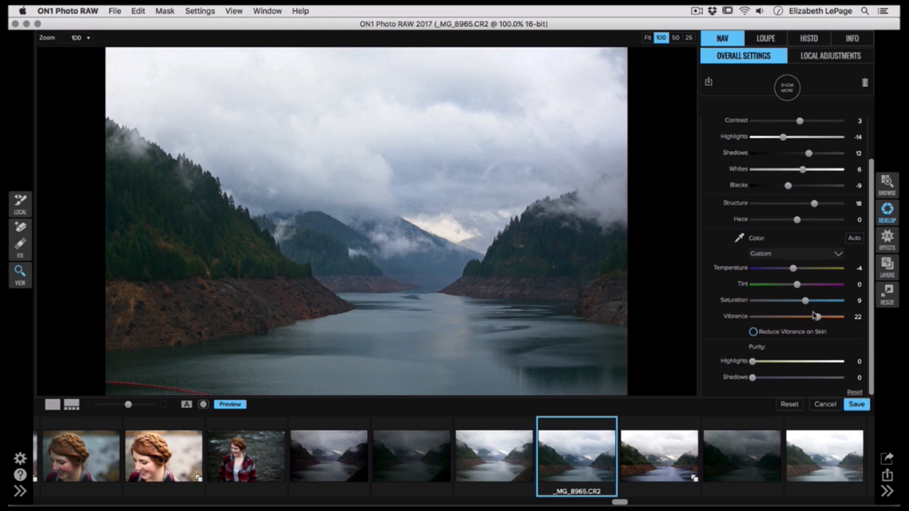
Step: Add a Color Adjustment and set the green range to Hue 32, Saturation 12 and Brightness 9
{"action": "scroll", "coordinate": [814, 314], "scroll_direction": "up", "scroll_amount": 3}
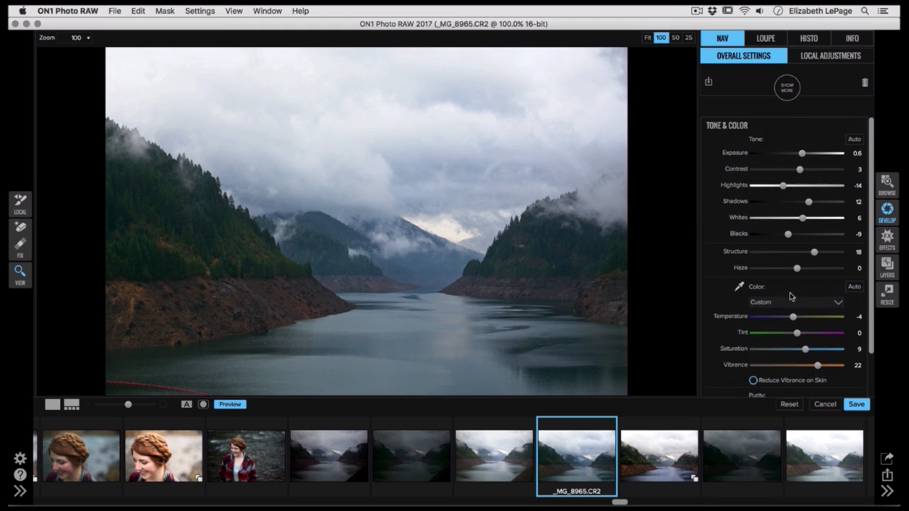
{"action": "left_click", "coordinate": [794, 93]}
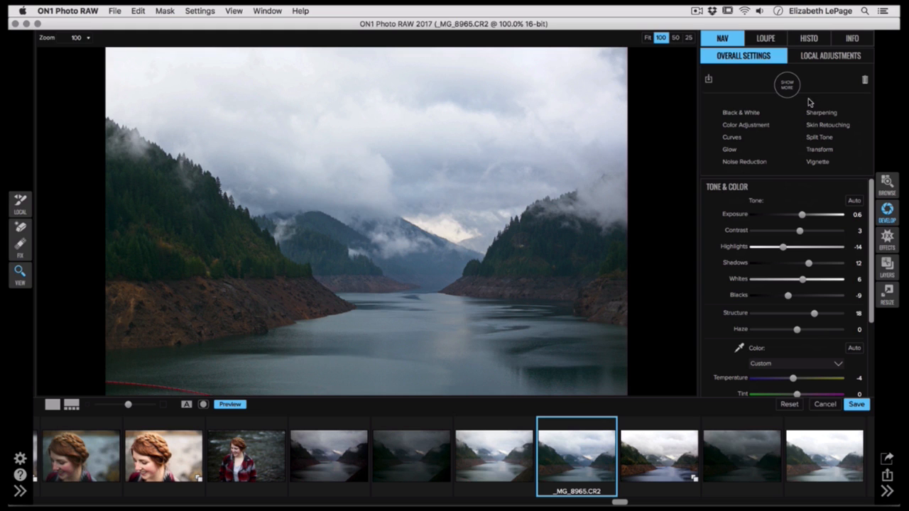
{"action": "scroll", "coordinate": [762, 128], "scroll_direction": "down", "scroll_amount": 6}
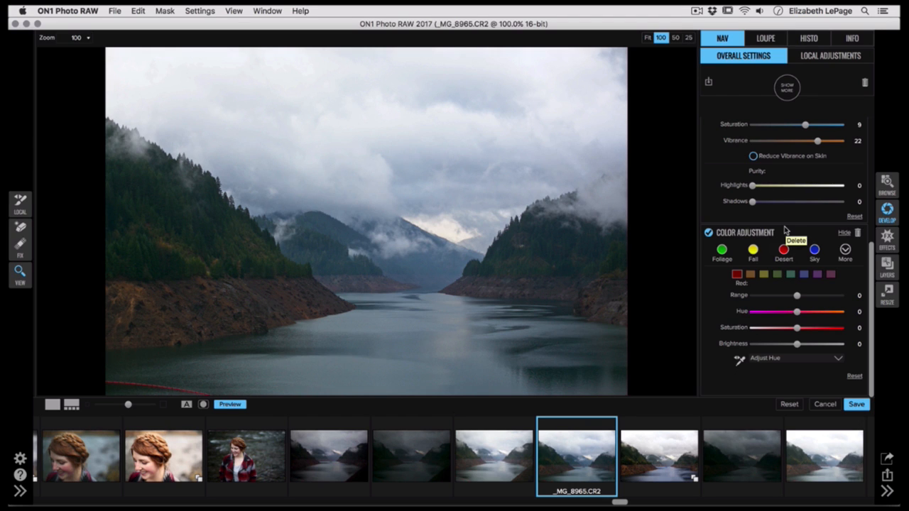
{"action": "left_click", "coordinate": [778, 275]}
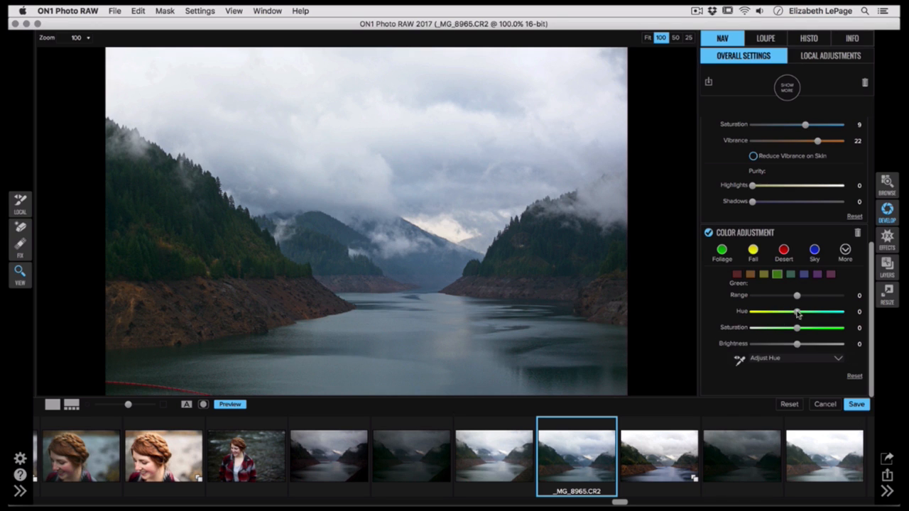
{"action": "left_click_drag", "start_coordinate": [799, 315], "coordinate": [823, 326]}
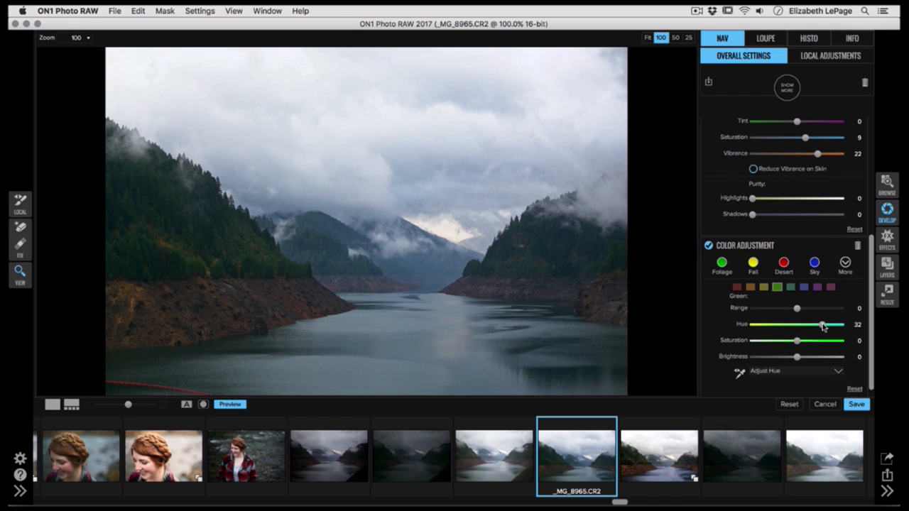
{"action": "left_click_drag", "start_coordinate": [797, 341], "coordinate": [807, 359]}
Step: Add Noise Reduction to the lake photo's overall settings, keeping the default values
{"action": "scroll", "coordinate": [797, 335], "scroll_direction": "up", "scroll_amount": 10}
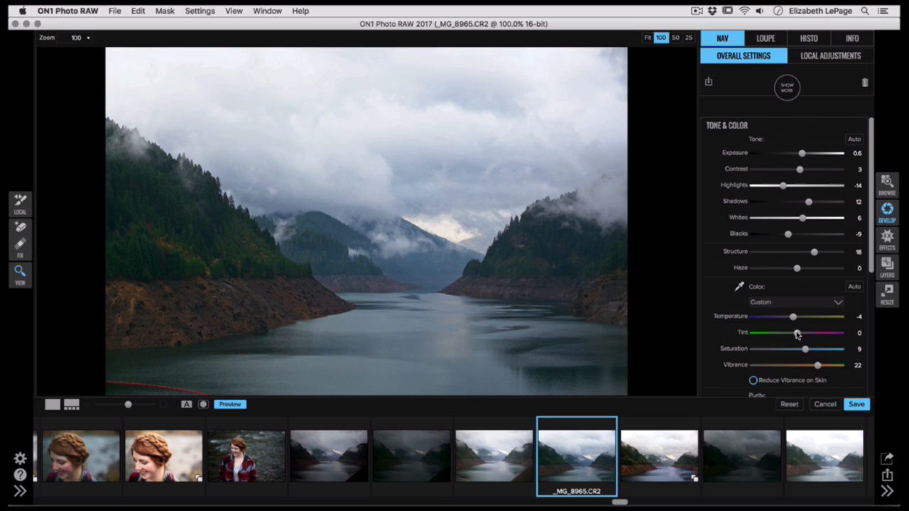
{"action": "left_click", "coordinate": [796, 92]}
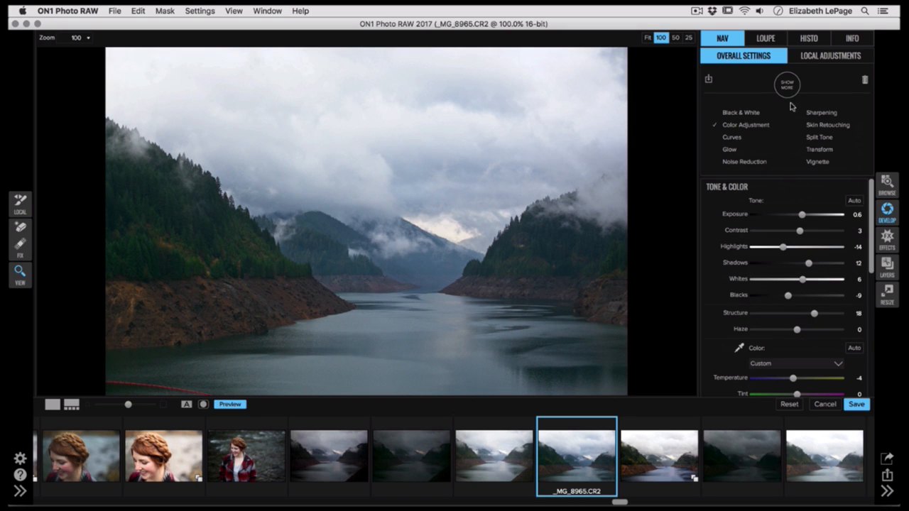
{"action": "left_click", "coordinate": [746, 164]}
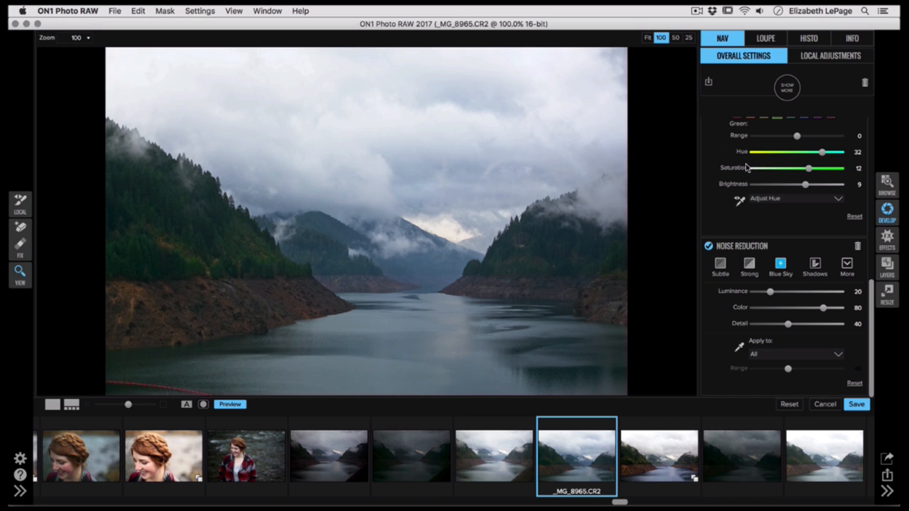
{"action": "scroll", "coordinate": [746, 167], "scroll_direction": "up", "scroll_amount": 1}
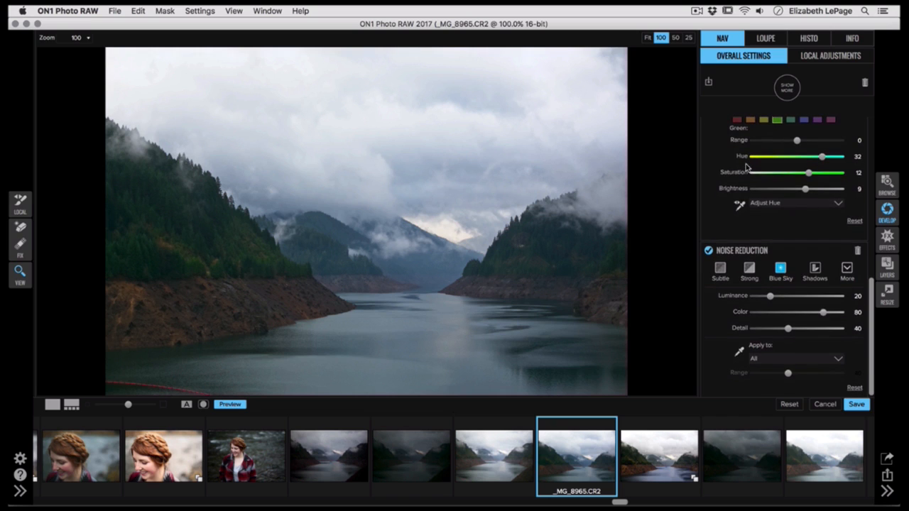
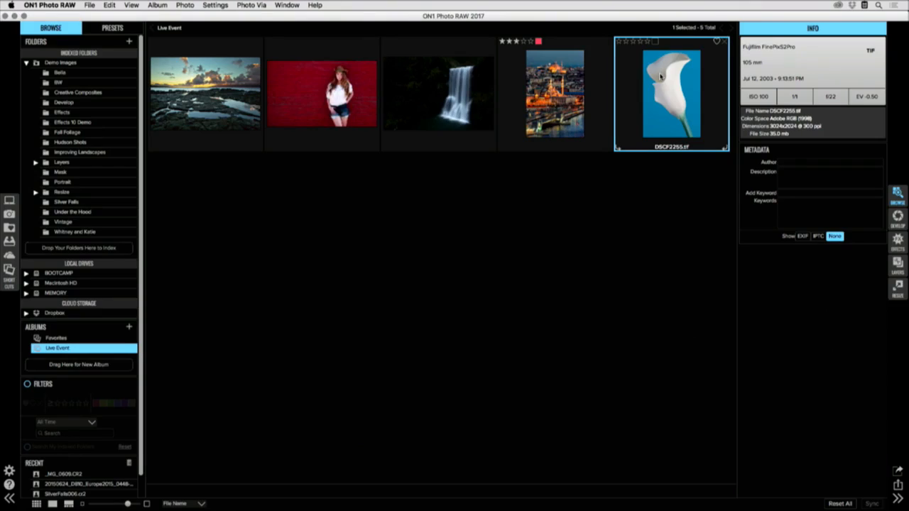
Step: Open the calla lily photo in Develop, apply the Ambrose preset from Black & White, and hide the presets
{"action": "left_click", "coordinate": [899, 218]}
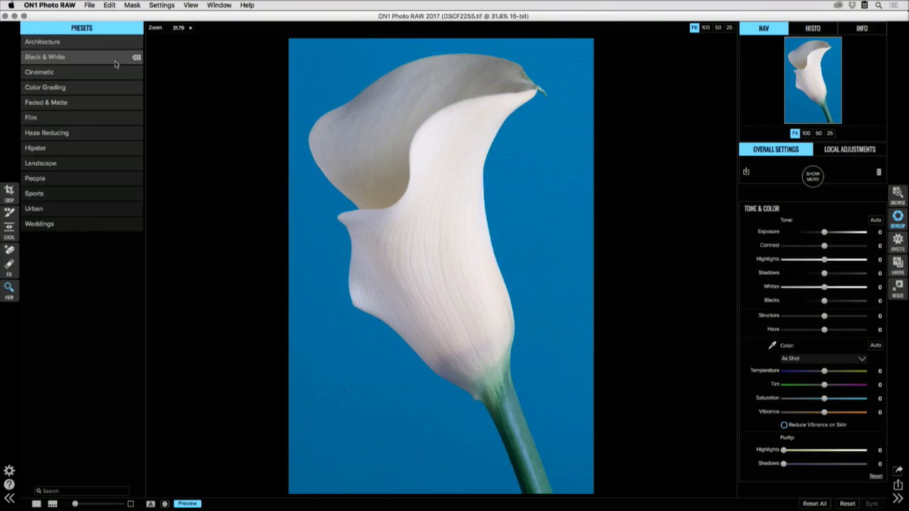
{"action": "left_click", "coordinate": [115, 64]}
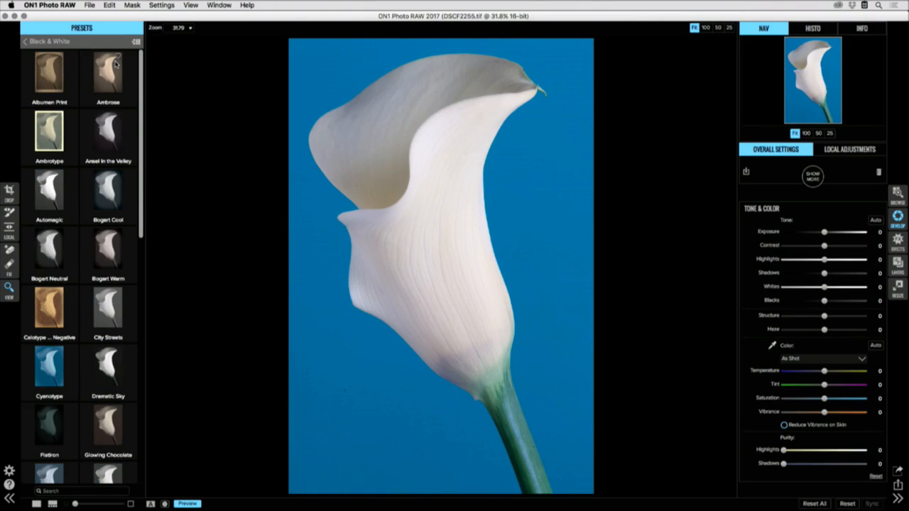
{"action": "left_click", "coordinate": [112, 86]}
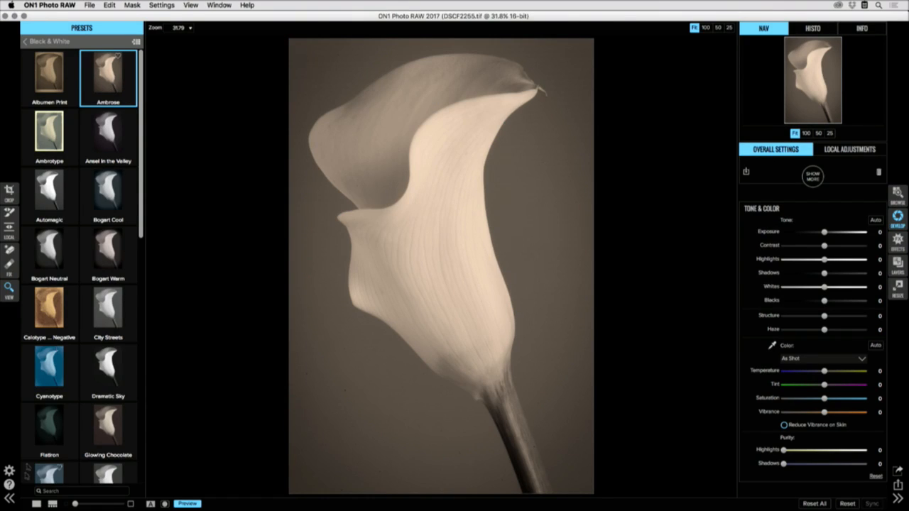
{"action": "left_click", "coordinate": [10, 500]}
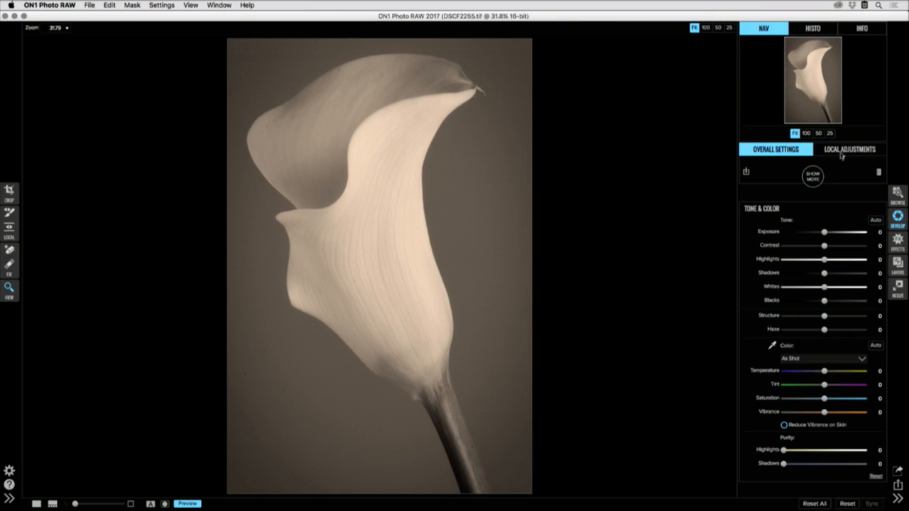
Step: Paint a darkening local adjustment over the background around the flower, with Exposure -1.65 and Detail -100
{"action": "left_click", "coordinate": [844, 149]}
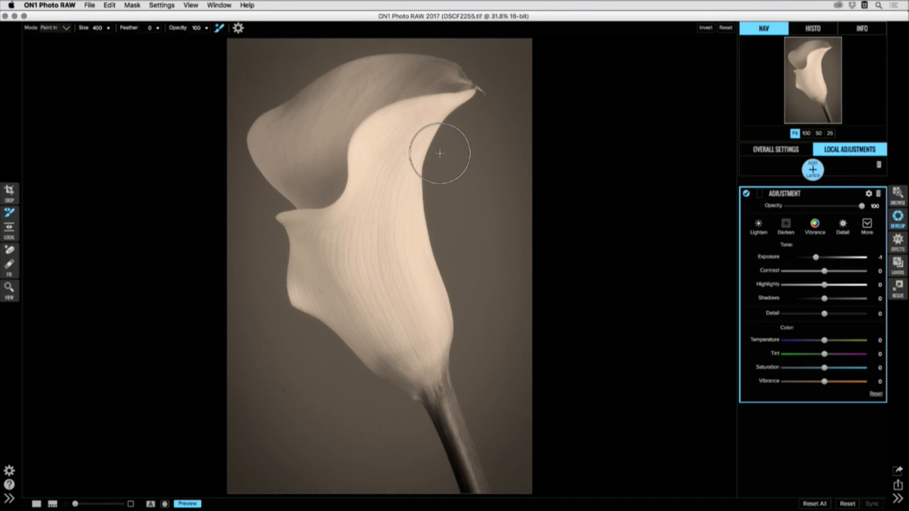
{"action": "mouse_move", "coordinate": [462, 121]}
{"action": "left_mouse_down"}
{"action": "mouse_move", "coordinate": [441, 152]}
{"action": "mouse_move", "coordinate": [432, 213]}
{"action": "mouse_move", "coordinate": [483, 422]}
{"action": "mouse_move", "coordinate": [509, 471]}
{"action": "mouse_move", "coordinate": [513, 459]}
{"action": "left_mouse_up"}
{"action": "mouse_move", "coordinate": [479, 109]}
{"action": "left_mouse_down"}
{"action": "mouse_move", "coordinate": [497, 69]}
{"action": "mouse_move", "coordinate": [483, 51]}
{"action": "mouse_move", "coordinate": [417, 32]}
{"action": "mouse_move", "coordinate": [401, 40]}
{"action": "mouse_move", "coordinate": [412, 40]}
{"action": "mouse_move", "coordinate": [321, 53]}
{"action": "mouse_move", "coordinate": [283, 73]}
{"action": "mouse_move", "coordinate": [238, 108]}
{"action": "mouse_move", "coordinate": [223, 151]}
{"action": "mouse_move", "coordinate": [272, 204]}
{"action": "mouse_move", "coordinate": [265, 232]}
{"action": "mouse_move", "coordinate": [275, 318]}
{"action": "mouse_move", "coordinate": [393, 413]}
{"action": "mouse_move", "coordinate": [430, 496]}
{"action": "left_mouse_up"}
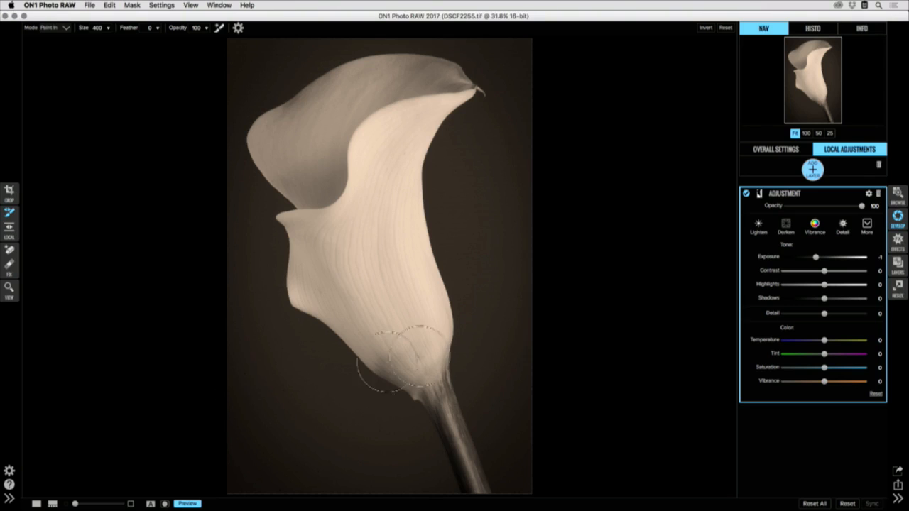
{"action": "mouse_move", "coordinate": [815, 262]}
{"action": "left_mouse_down"}
{"action": "mouse_move", "coordinate": [805, 261]}
{"action": "mouse_move", "coordinate": [826, 261]}
{"action": "mouse_move", "coordinate": [810, 263]}
{"action": "left_mouse_up"}
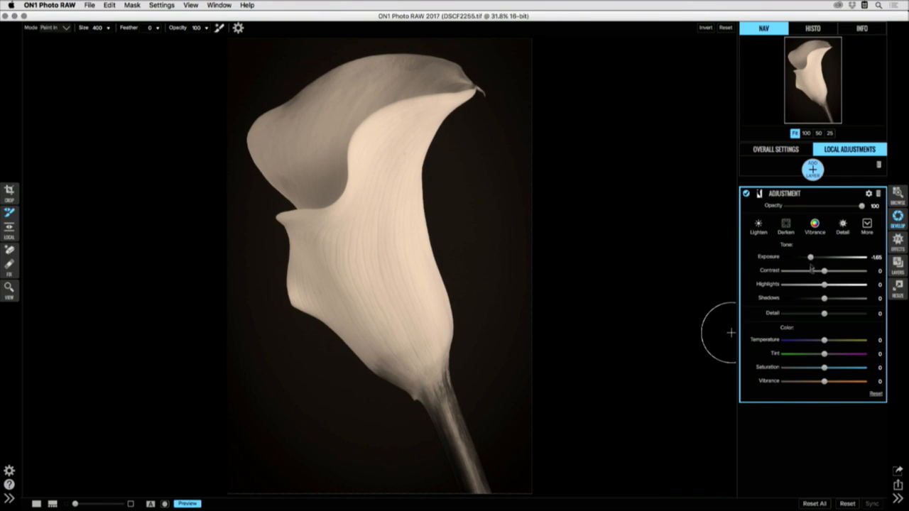
{"action": "left_click_drag", "start_coordinate": [829, 315], "coordinate": [759, 319]}
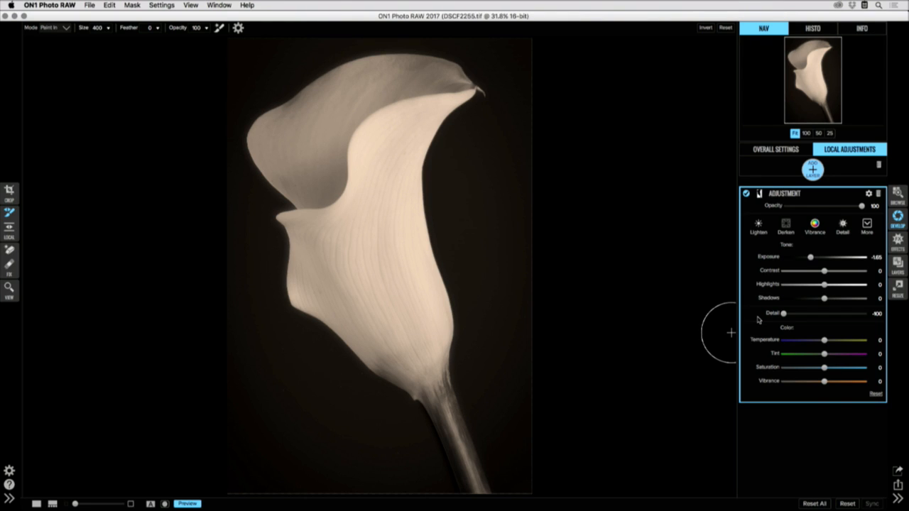
Step: Copy the background mask to a new local adjustment layer and invert it to target the flower
{"action": "left_click", "coordinate": [760, 194]}
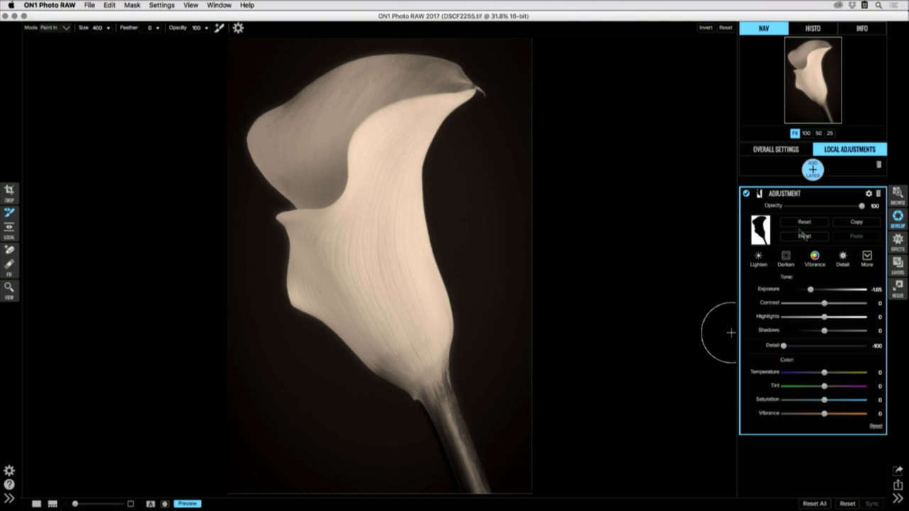
{"action": "left_click", "coordinate": [813, 169]}
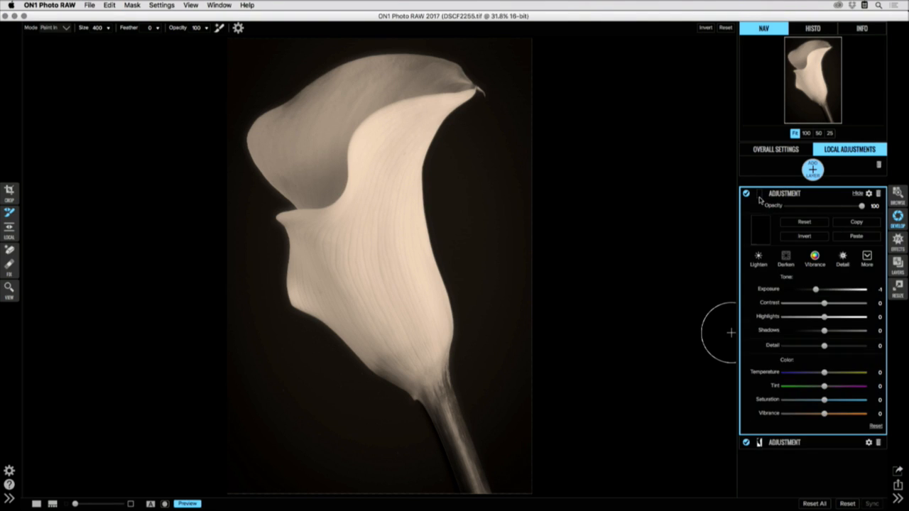
{"action": "left_click", "coordinate": [846, 237]}
{"action": "left_click", "coordinate": [815, 239]}
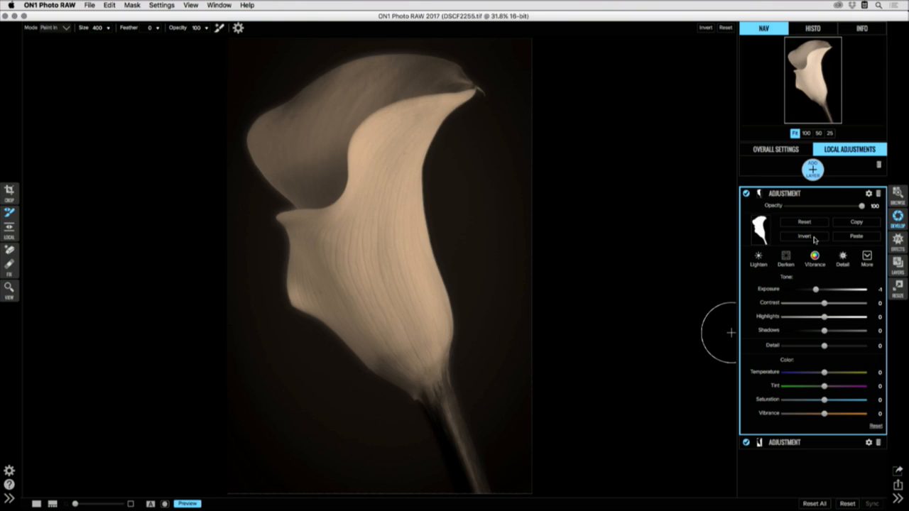
Step: Reset the flower adjustment's Exposure to 0, and set its Detail to 44, Shadows to -18 and Highlights to 24
{"action": "double_click", "coordinate": [777, 290]}
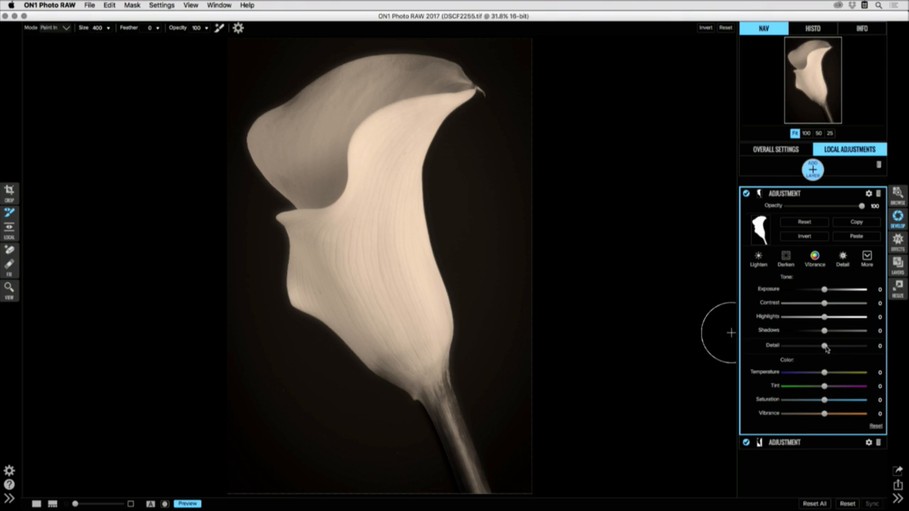
{"action": "left_click_drag", "start_coordinate": [826, 348], "coordinate": [851, 349]}
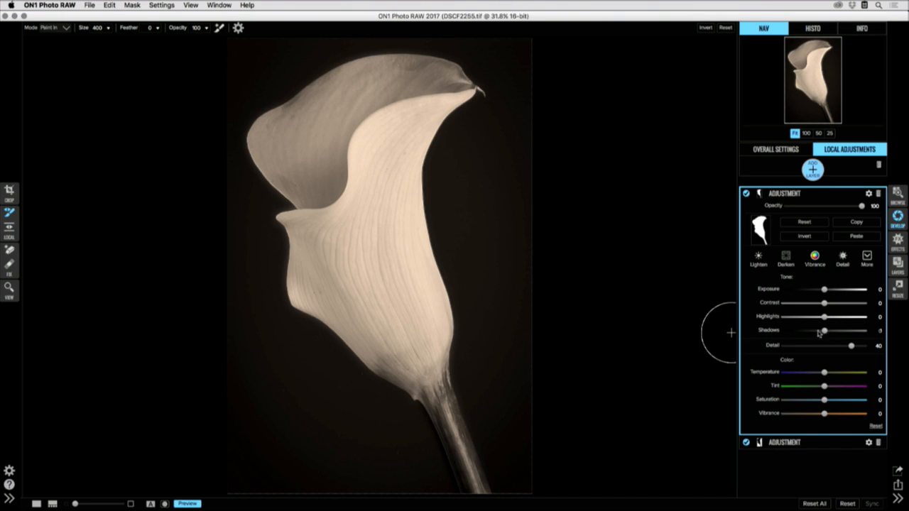
{"action": "left_click_drag", "start_coordinate": [819, 333], "coordinate": [845, 318]}
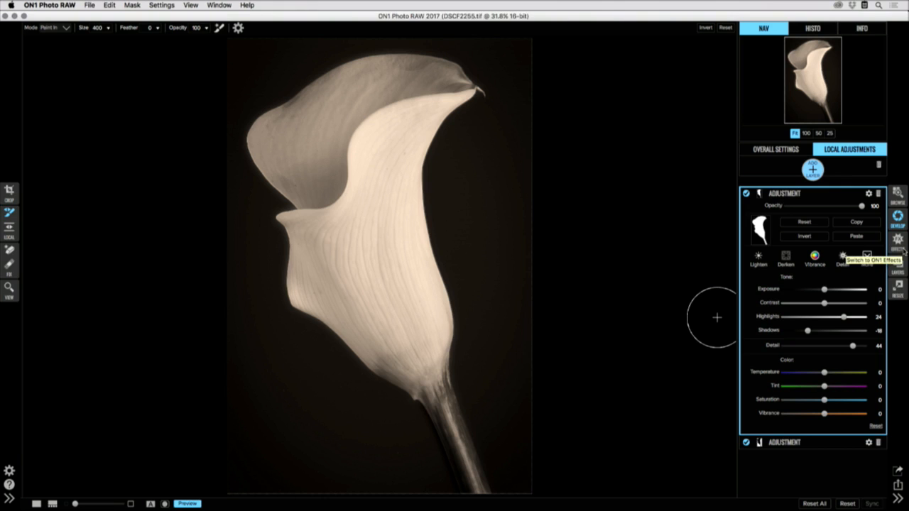
Step: In Effects, change the Black & White filter's toner type from Custom to a Cyanotype preset
{"action": "left_click", "coordinate": [902, 249]}
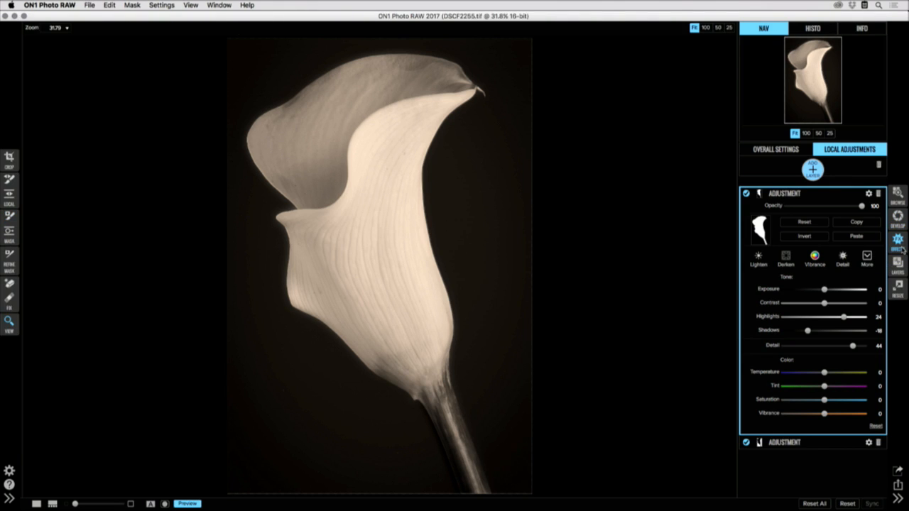
{"action": "left_click", "coordinate": [777, 150]}
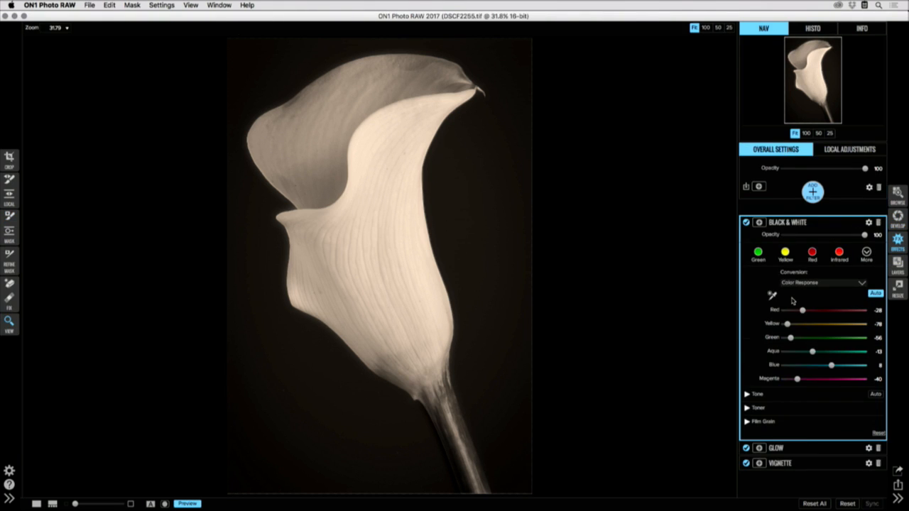
{"action": "left_click", "coordinate": [747, 408]}
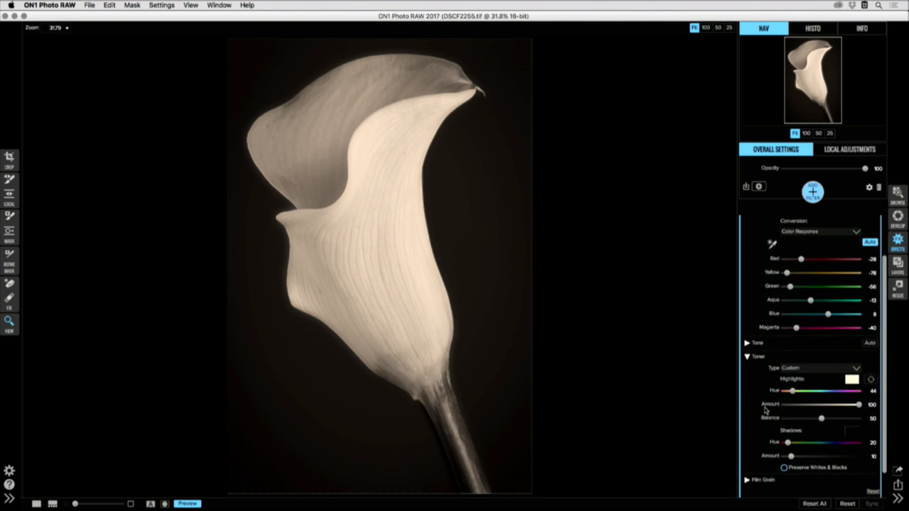
{"action": "left_click", "coordinate": [797, 367]}
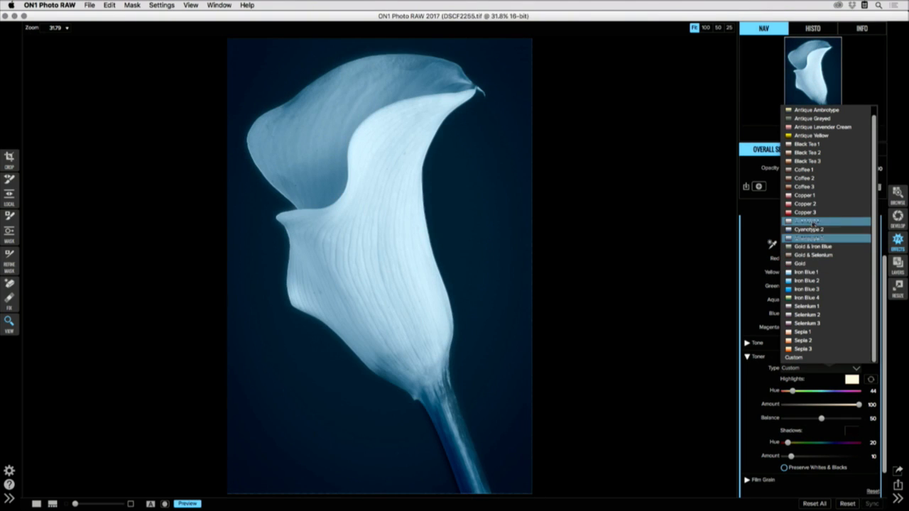
{"action": "left_click", "coordinate": [811, 222]}
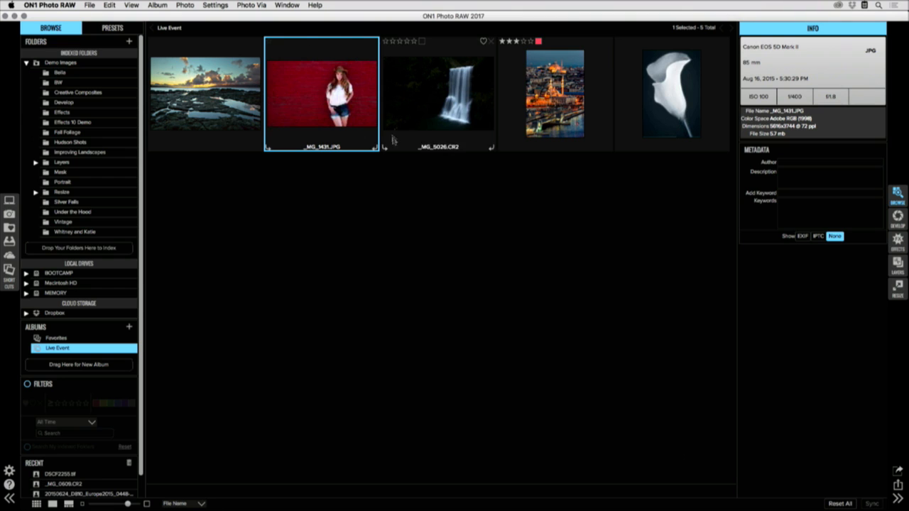
Step: Open the portrait against the red brick wall in Effects and show the preset categories and the list of available filters
{"action": "left_click", "coordinate": [898, 245]}
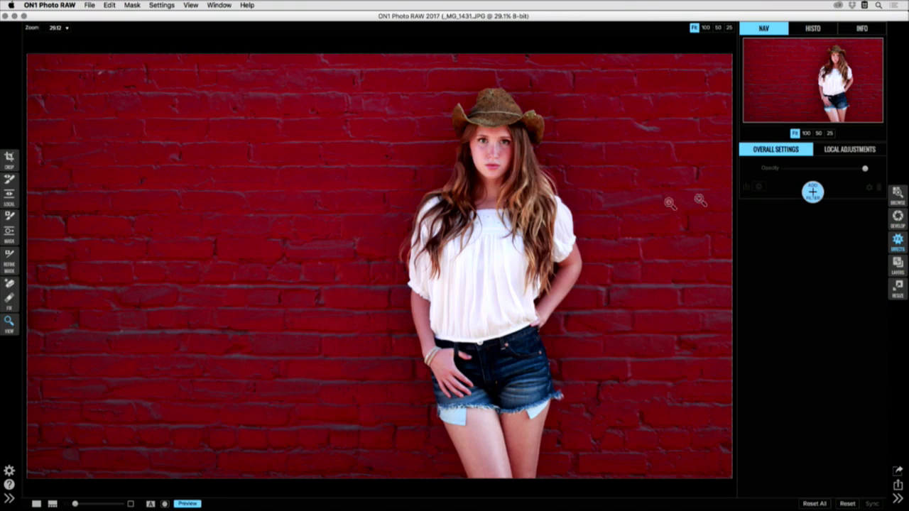
{"action": "left_click", "coordinate": [10, 498]}
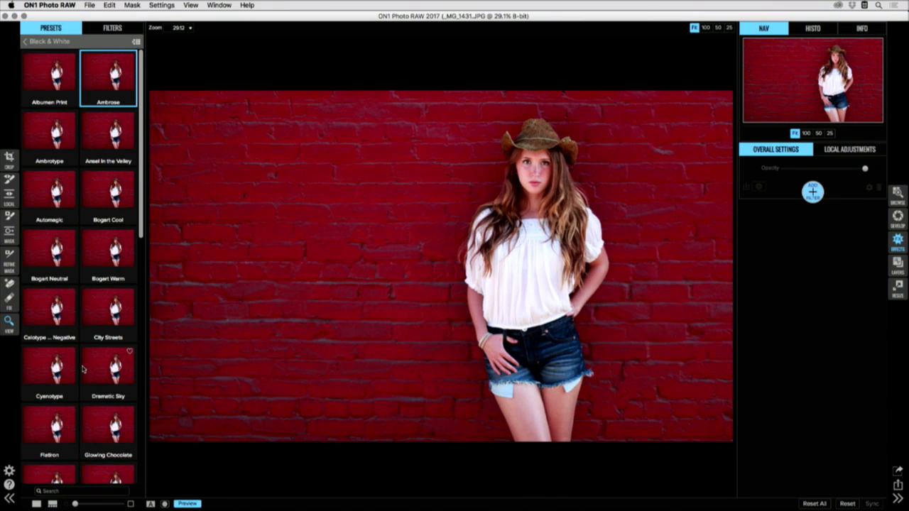
{"action": "left_click", "coordinate": [62, 44]}
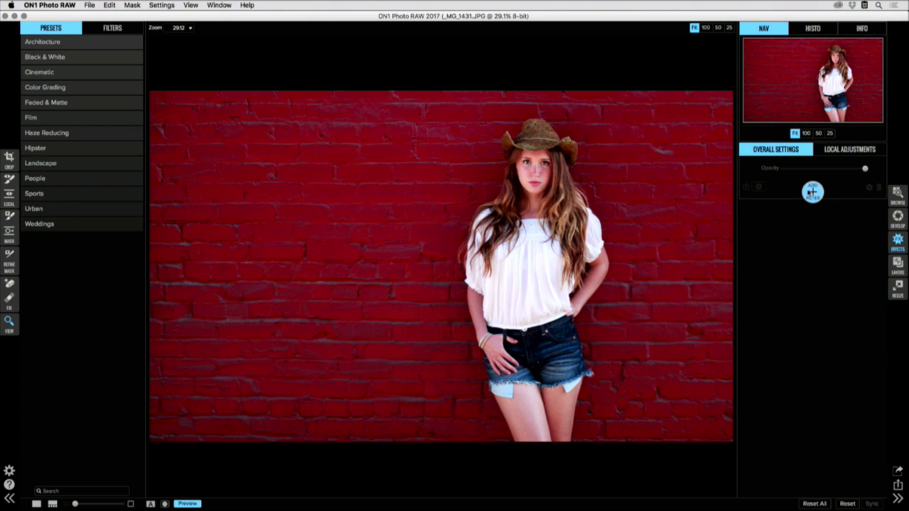
{"action": "left_click", "coordinate": [812, 192]}
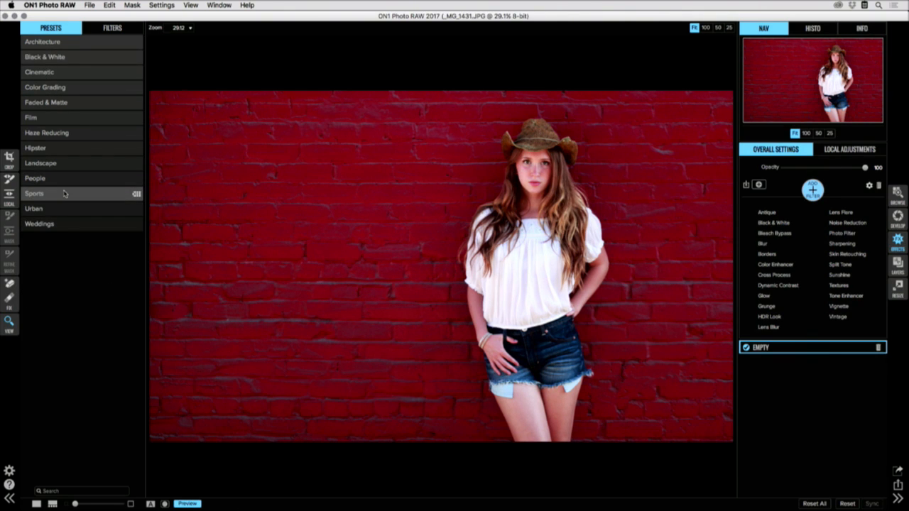
Step: Compare the Faded & Matte presets in the enlarged preview grid, apply Faded Matte - Cool, and hide the filter list
{"action": "left_click", "coordinate": [51, 101]}
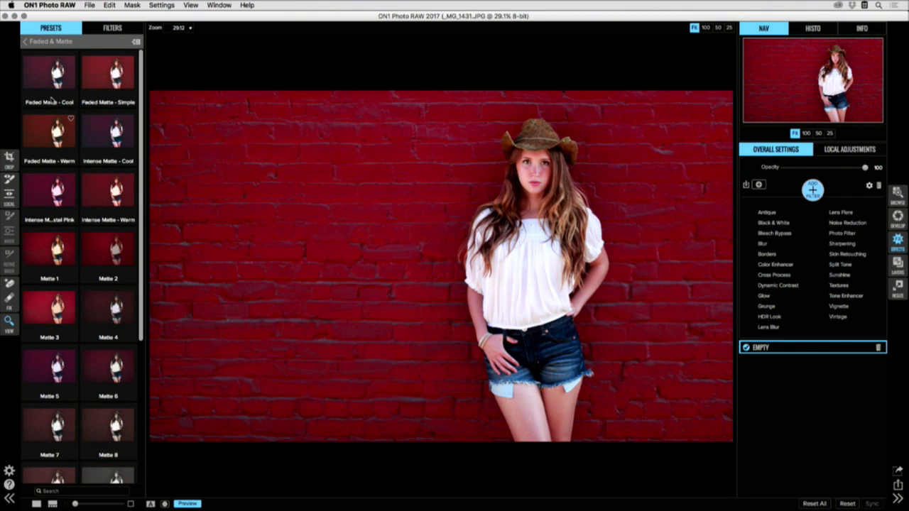
{"action": "left_click", "coordinate": [135, 41]}
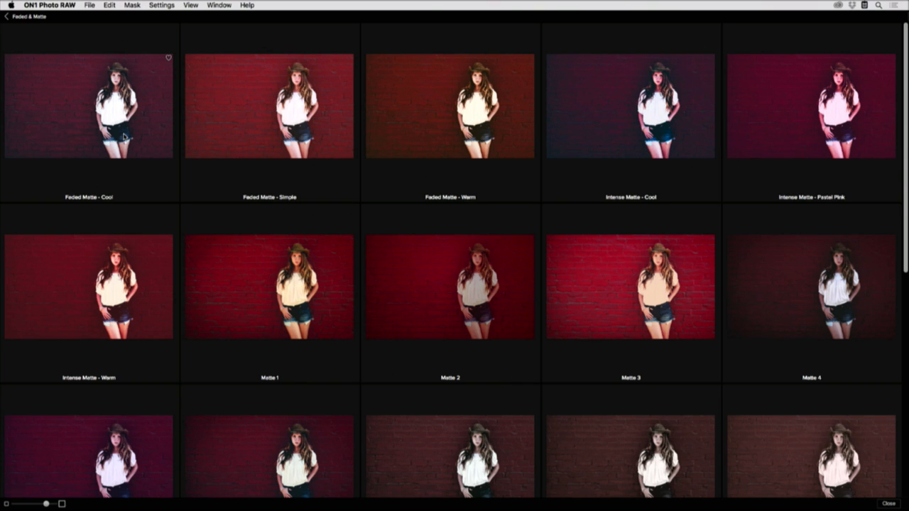
{"action": "left_click", "coordinate": [124, 136]}
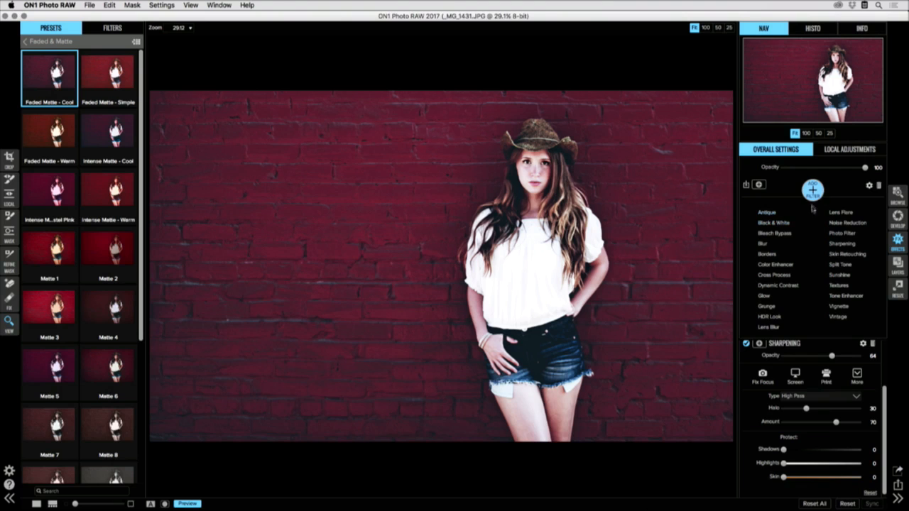
{"action": "left_click", "coordinate": [812, 190]}
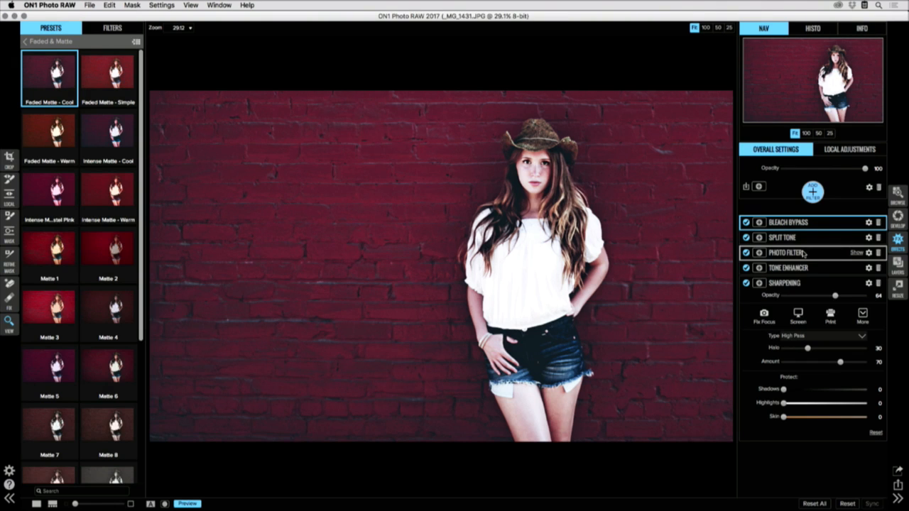
Step: Set the Photo Filter's Hue to 23 and check that filter's blending options
{"action": "left_click", "coordinate": [804, 254]}
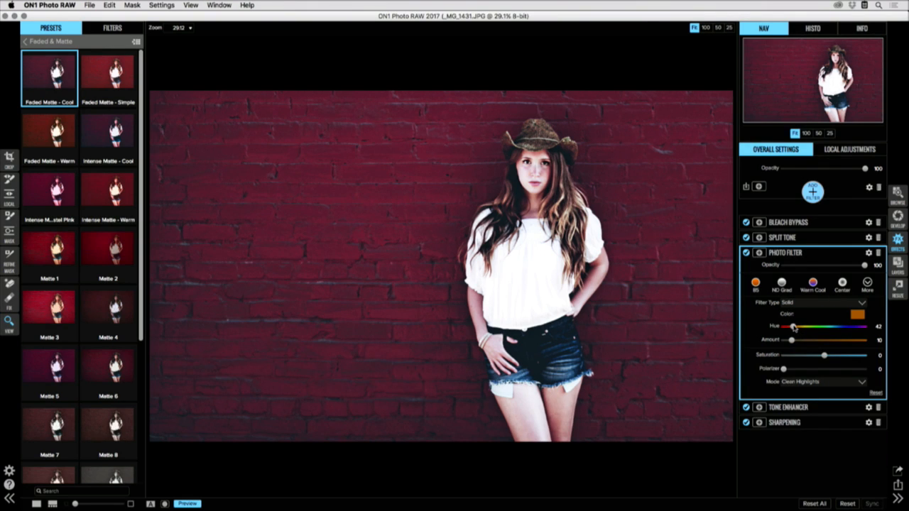
{"action": "left_click_drag", "start_coordinate": [794, 327], "coordinate": [855, 332]}
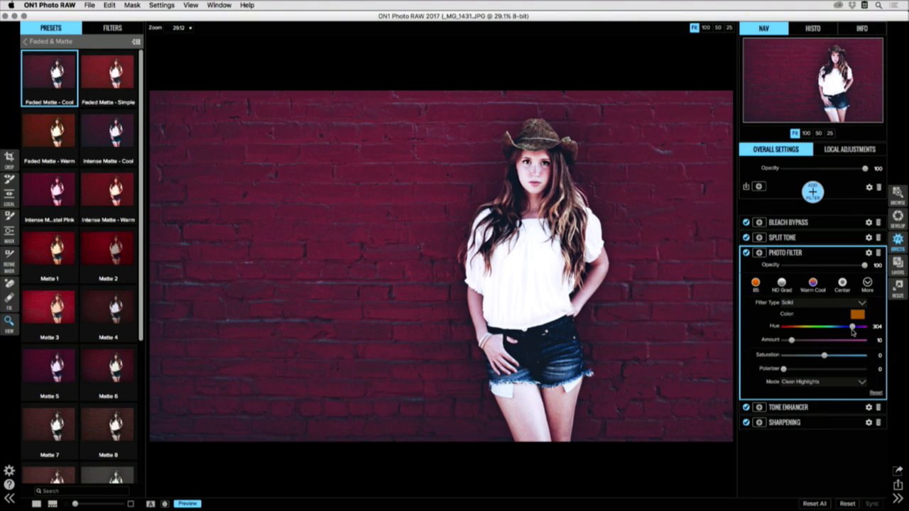
{"action": "left_click_drag", "start_coordinate": [854, 332], "coordinate": [790, 332]}
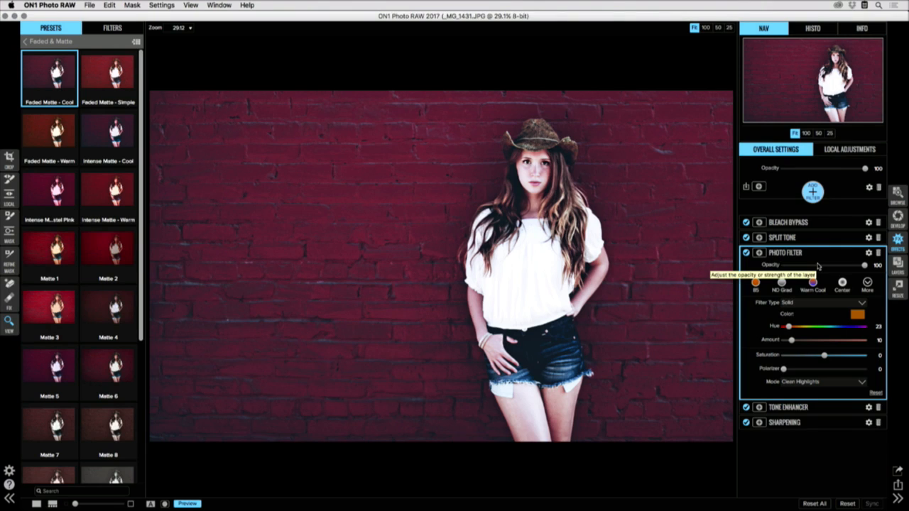
{"action": "left_click", "coordinate": [869, 254]}
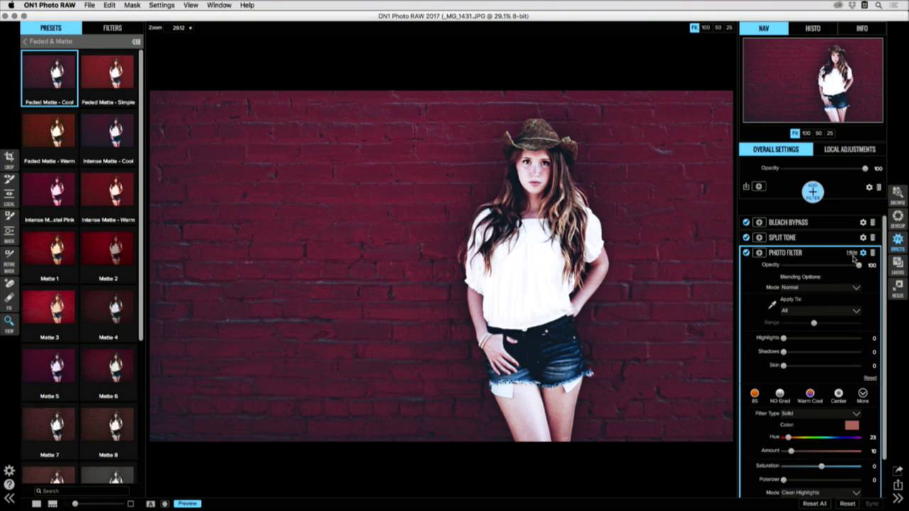
{"action": "left_click", "coordinate": [852, 254]}
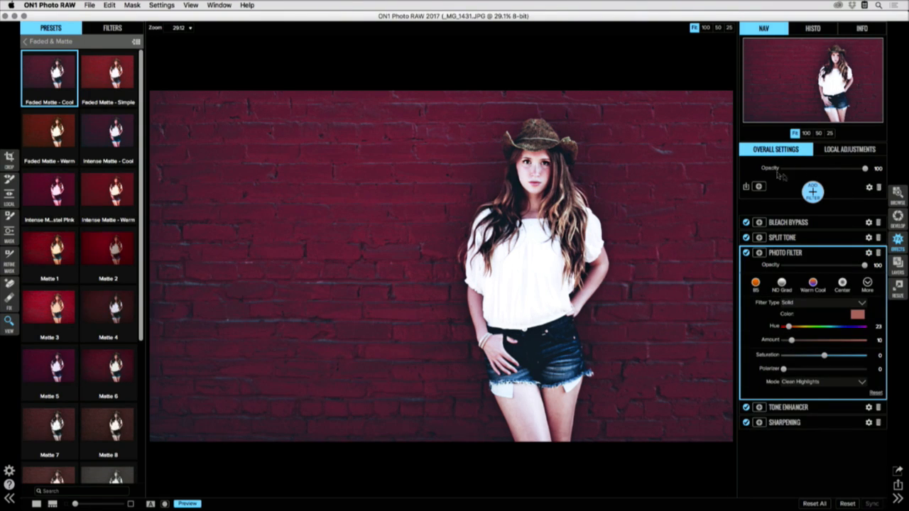
Step: In the blending options for the whole effect stack, raise the Highlights protection to 85
{"action": "mouse_move", "coordinate": [865, 169]}
{"action": "left_mouse_down"}
{"action": "mouse_move", "coordinate": [782, 174]}
{"action": "mouse_move", "coordinate": [872, 169]}
{"action": "left_mouse_up"}
{"action": "left_click", "coordinate": [870, 187]}
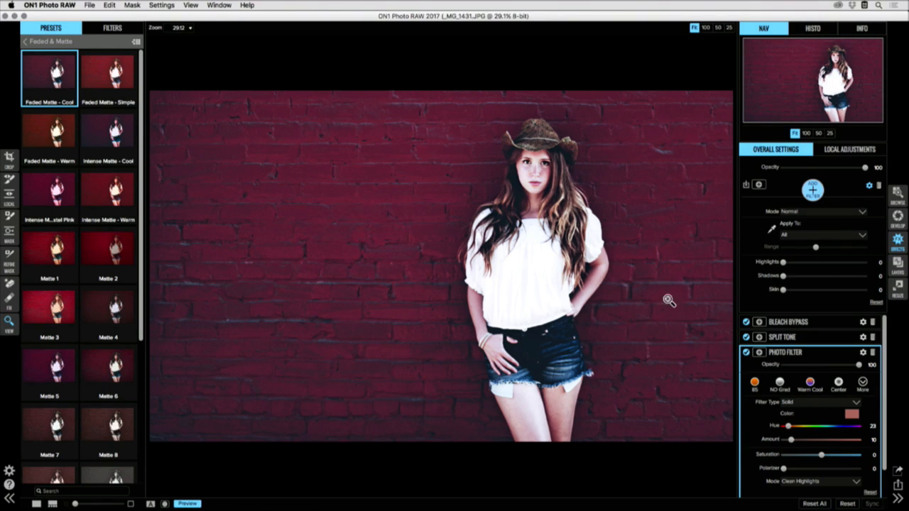
{"action": "left_click_drag", "start_coordinate": [784, 263], "coordinate": [855, 263]}
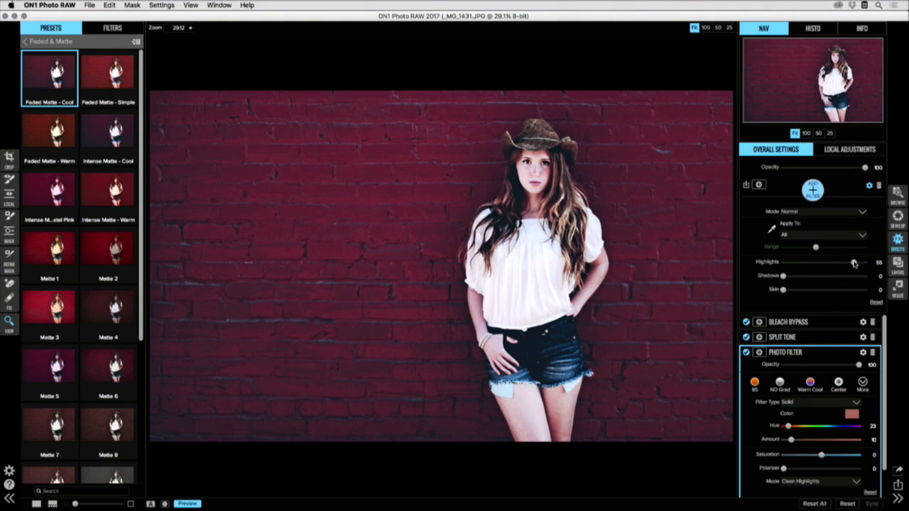
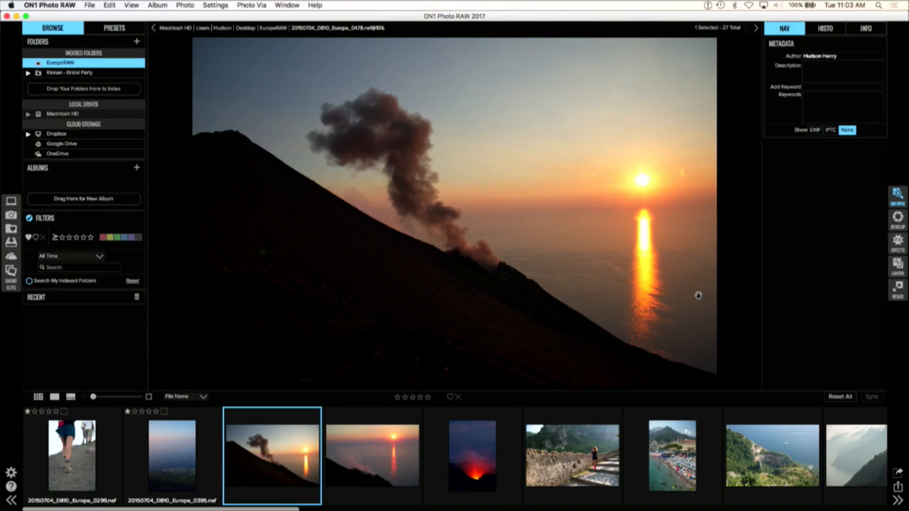
Step: Rate the smoke-plume photo one star, the red sunset beside the slope two stars and the lava eruption three stars
{"action": "key", "text": "Right"}
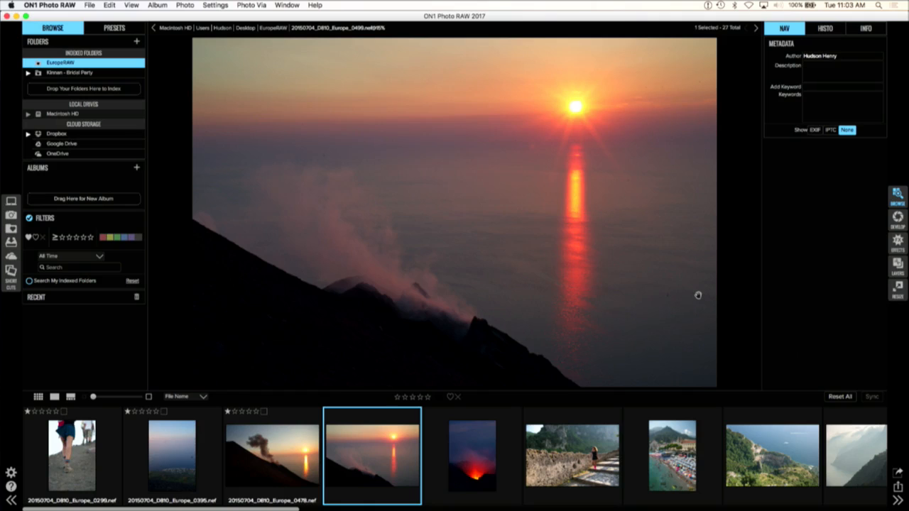
{"action": "key", "text": "2"}
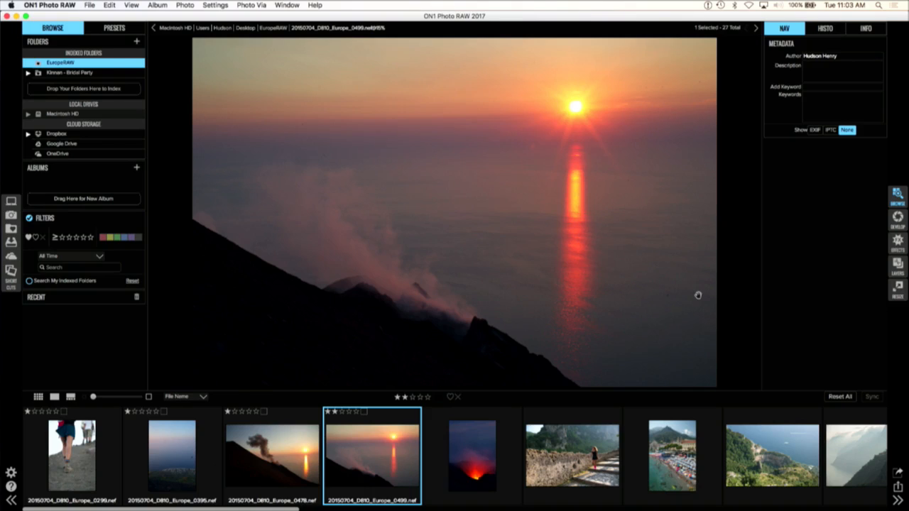
{"action": "key", "text": "Right"}
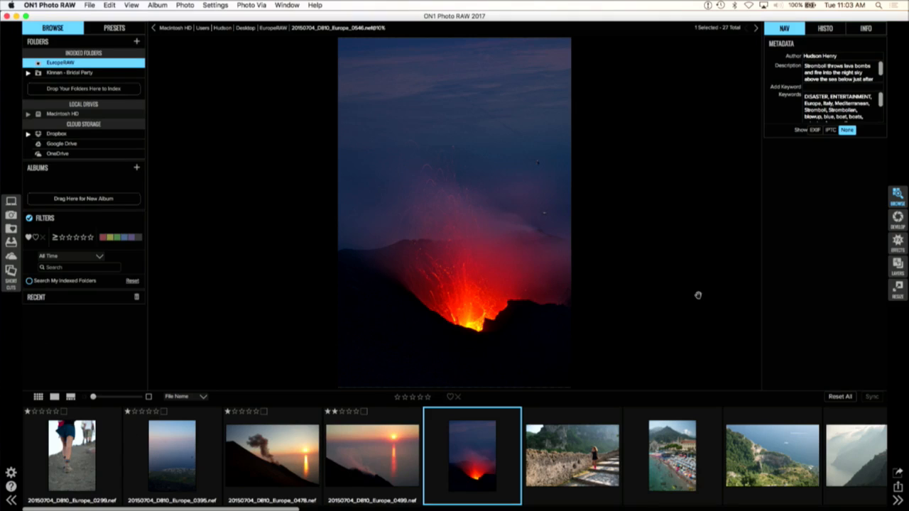
{"action": "key", "text": "3"}
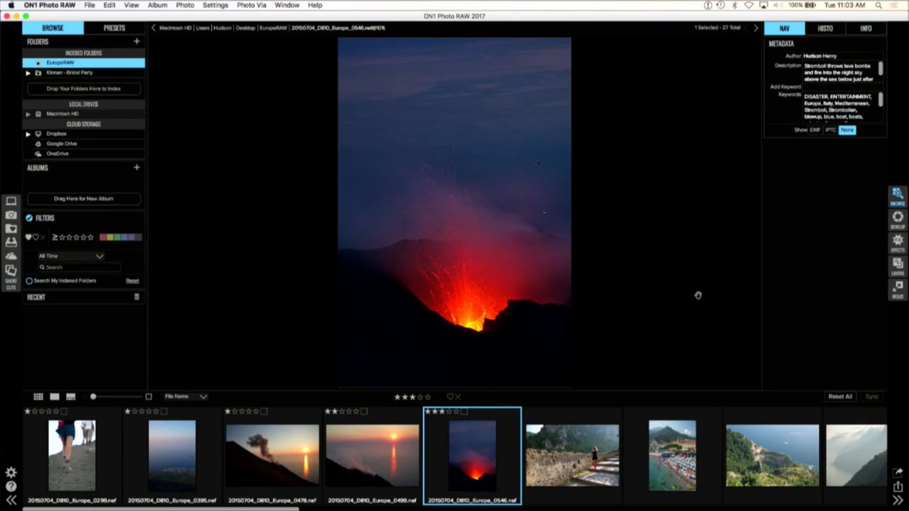
Step: Rate the photo of the woman on the stone steps one star and the crowded beach photo two stars
{"action": "key", "text": "Right"}
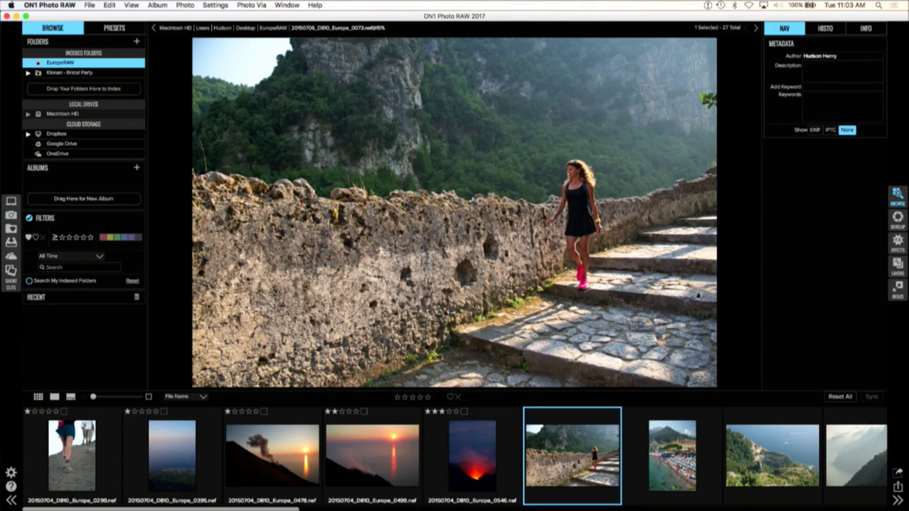
{"action": "key", "text": "1"}
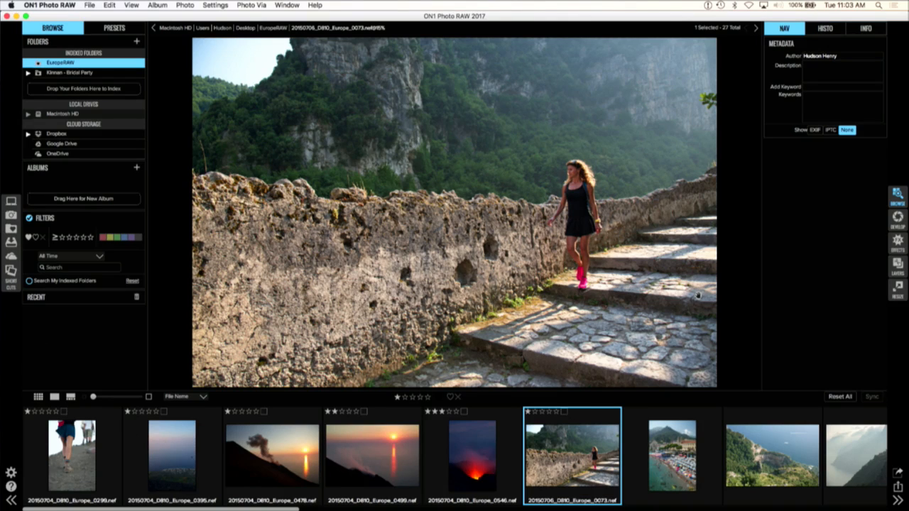
{"action": "key", "text": "Right"}
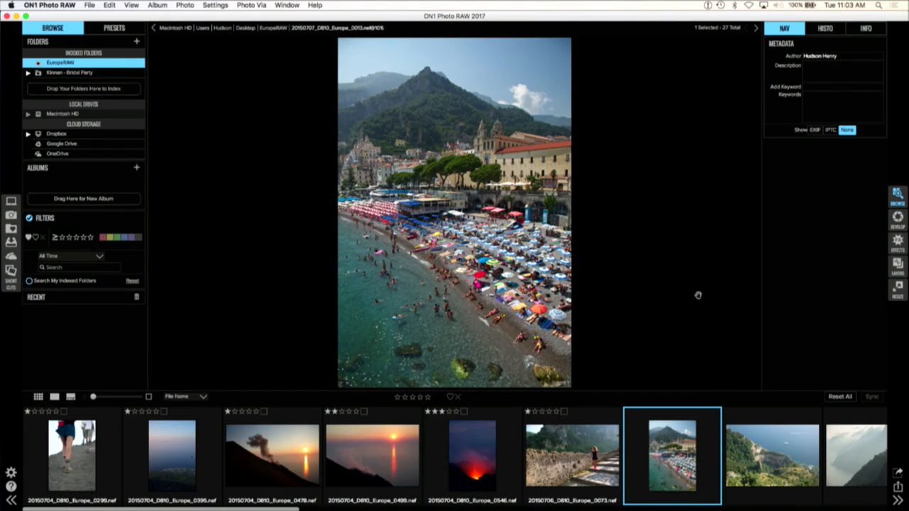
{"action": "key", "text": "2"}
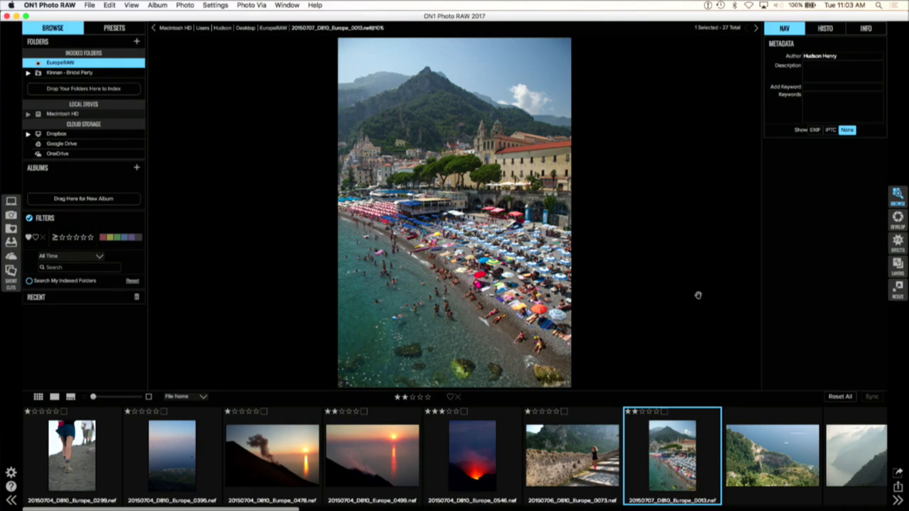
Step: Rate the green cliff with the yacht one star, the hazy mountainside two stars and the sleeping cat one star
{"action": "key", "text": "Right"}
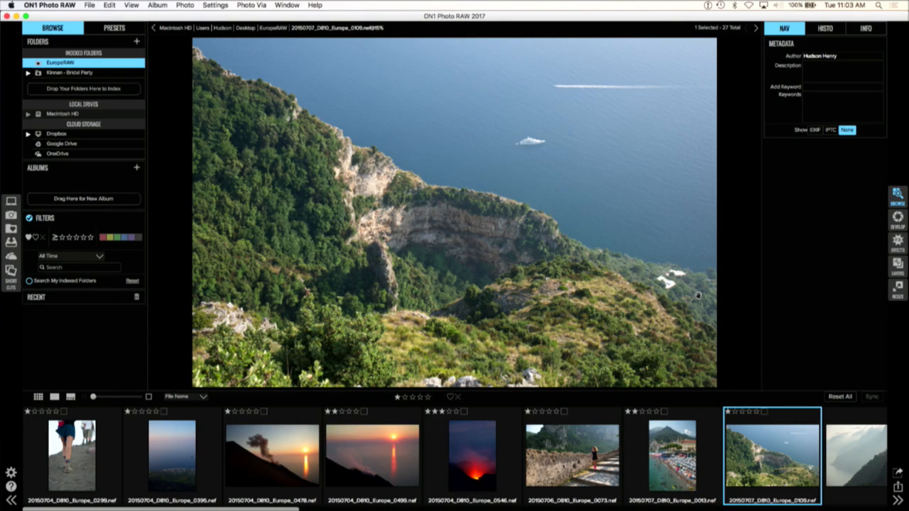
{"action": "key", "text": "Right"}
{"action": "key", "text": "2"}
{"action": "key", "text": "Right"}
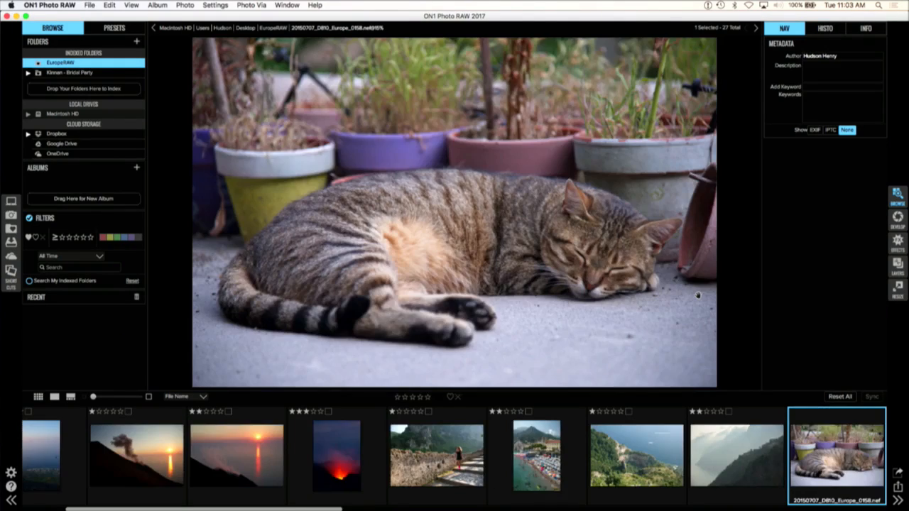
{"action": "key", "text": "Right"}
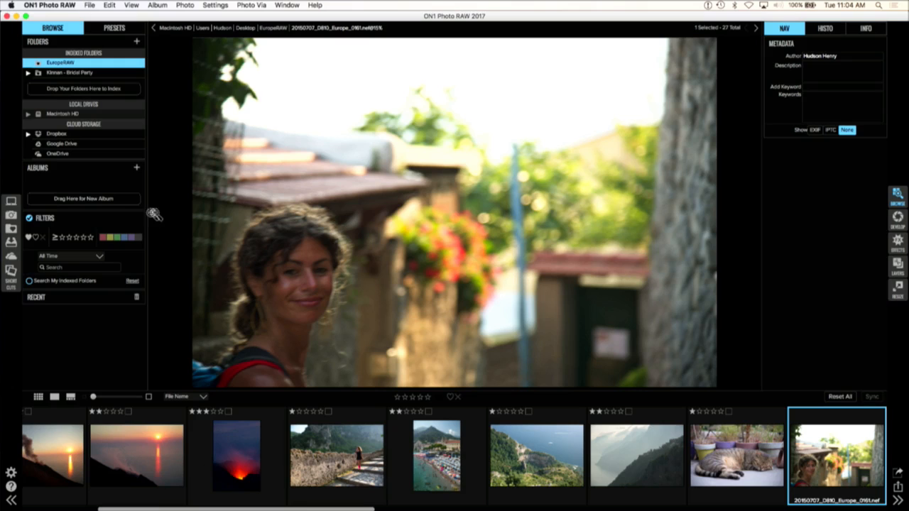
Step: Reject the blurred portrait and the shot of the woman facing away, and rate the sharper portrait between them one star
{"action": "left_click", "coordinate": [29, 219]}
{"action": "left_click", "coordinate": [29, 219]}
{"action": "key", "text": "x"}
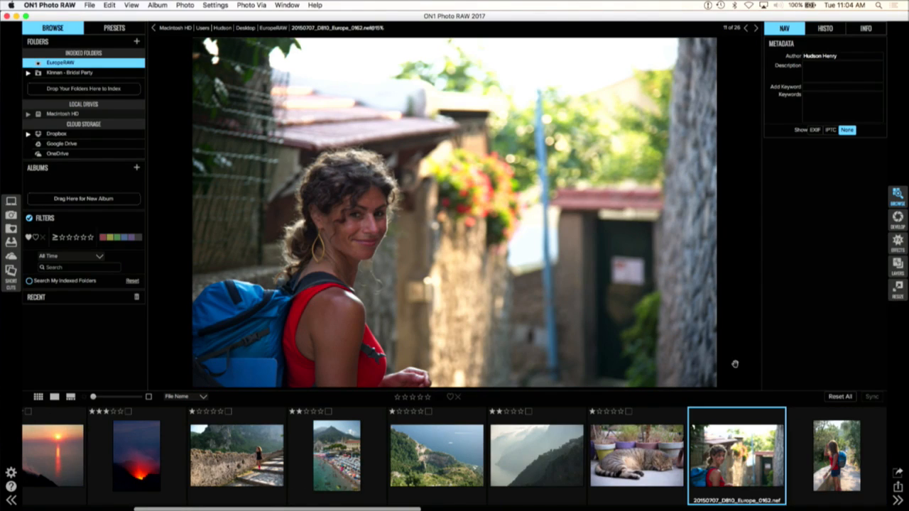
{"action": "key", "text": "Right"}
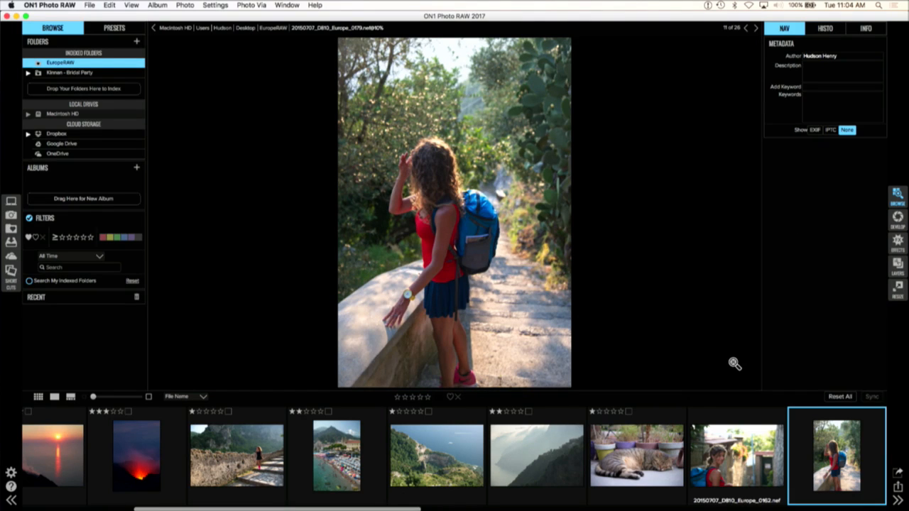
{"action": "key", "text": "x"}
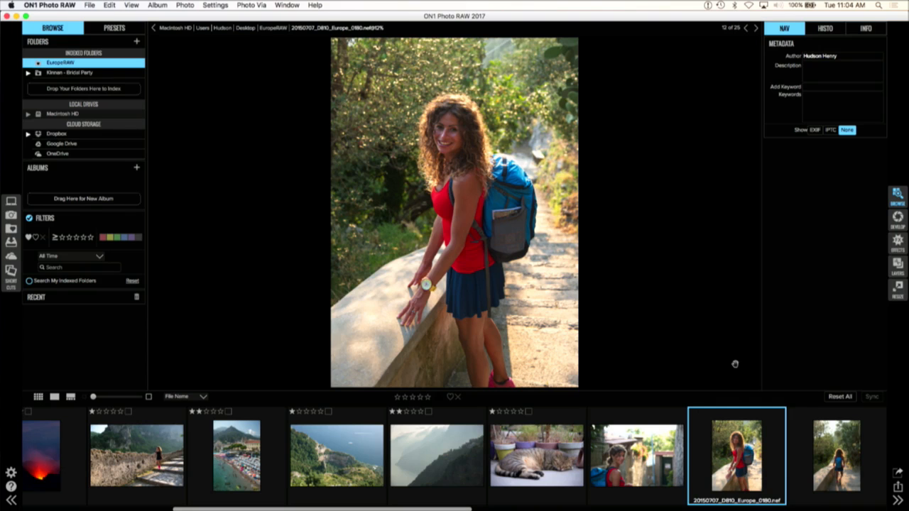
Step: Rate the smiling woman with the blue backpack on the path two stars and advance to 20150707_D810_Europe_0453.nef
{"action": "key", "text": "2"}
{"action": "key", "text": "Left"}
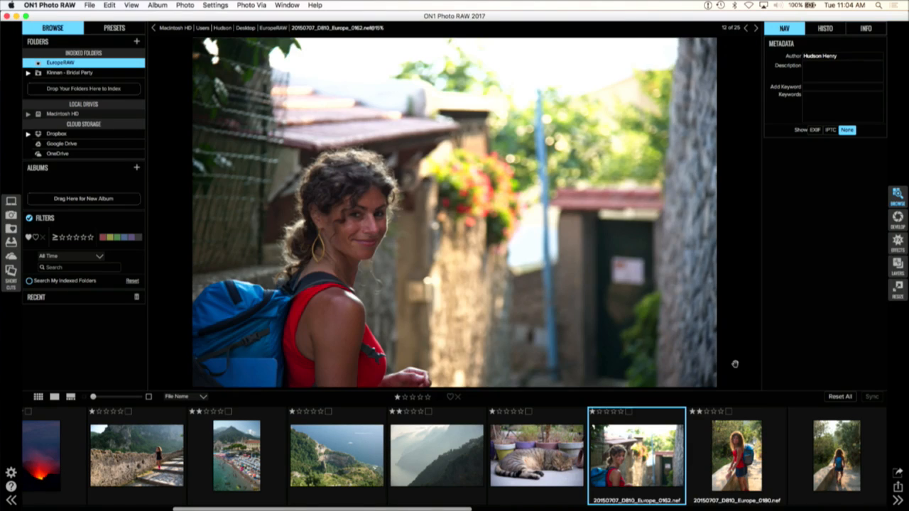
{"action": "key", "text": "Right"}
{"action": "key", "text": "Right"}
{"action": "key", "text": "Right"}
{"action": "key", "text": "Right"}
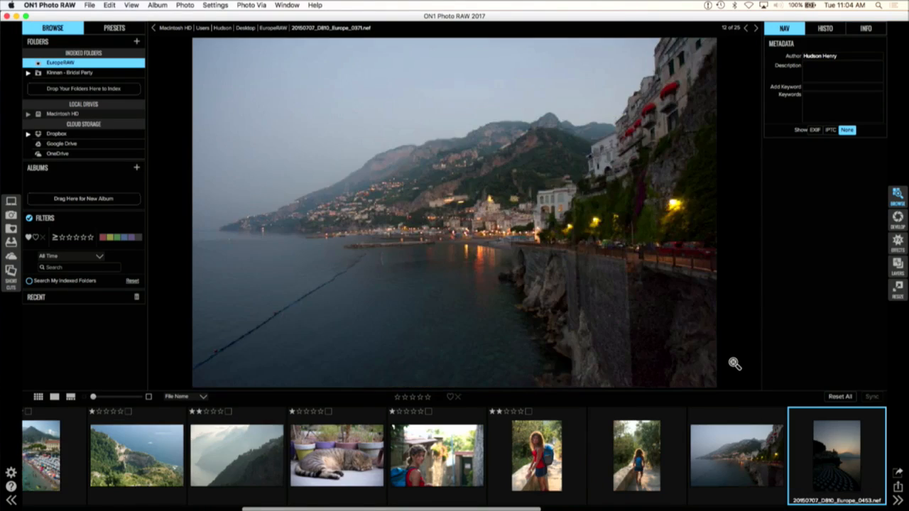
Step: Compare the three bracketed exposures of the umbrella-lined beach and give the darkest, 20150707_D810_Europe_0453.nef, a red label and one star
{"action": "key", "text": "Right"}
{"action": "key", "text": "Right"}
{"action": "key", "text": "Left"}
{"action": "key", "text": "Left"}
{"action": "key", "text": "6"}
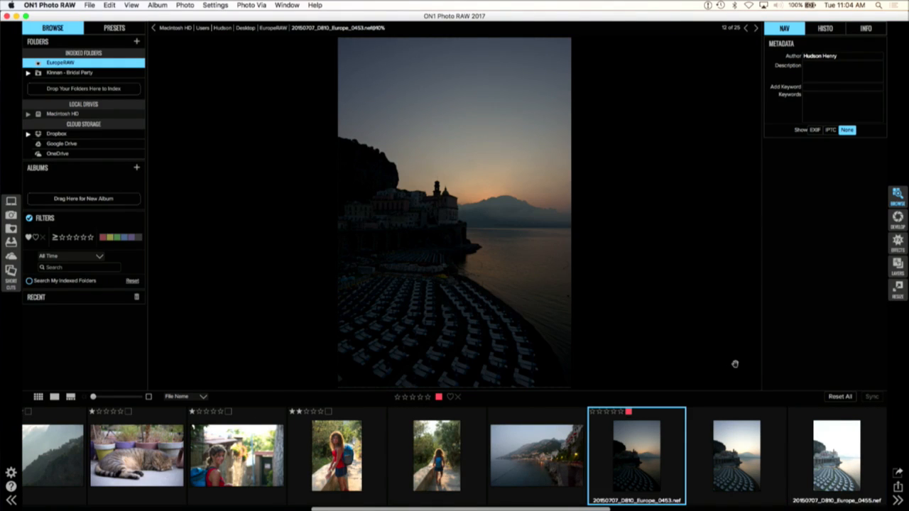
{"action": "key", "text": "5"}
{"action": "key", "text": "1"}
{"action": "key", "text": "Right"}
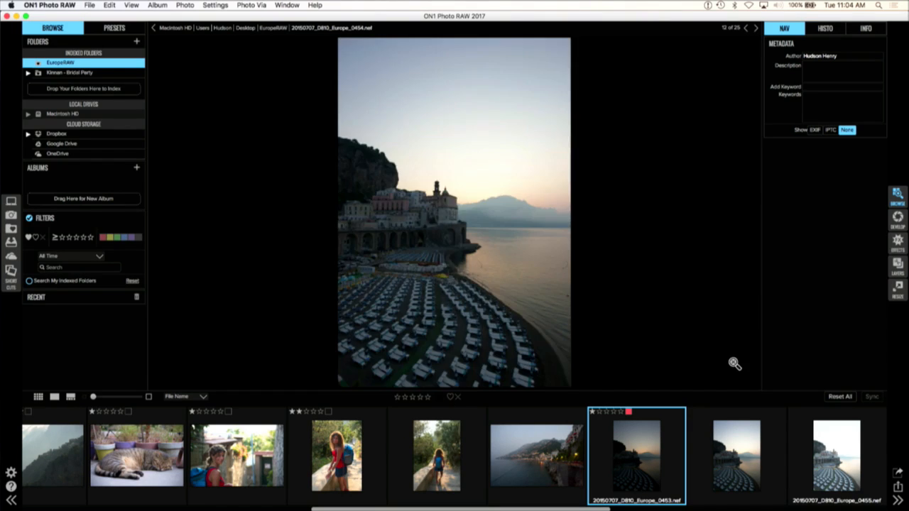
{"action": "key", "text": "Right"}
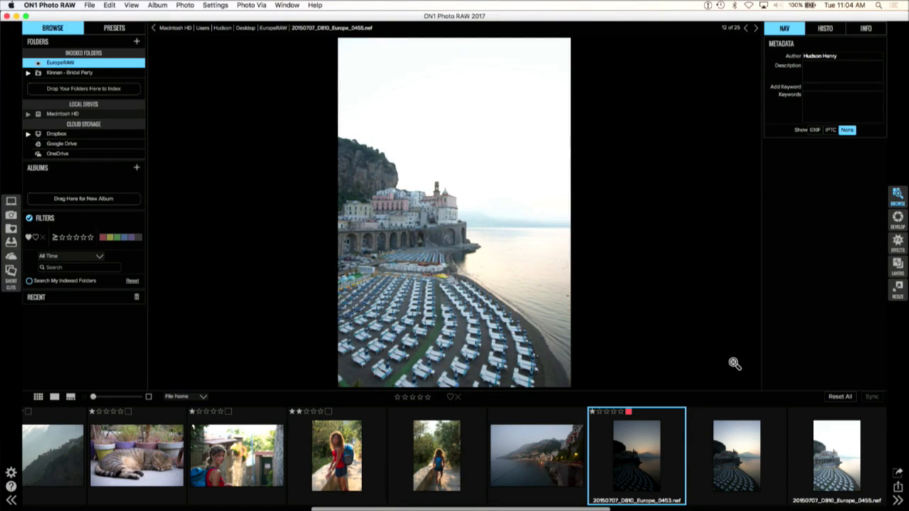
Step: Rate the middle beach exposure, 20150707_D810_Europe_0454.nef, two stars and give it and the brightest exposure, 20150707_D810_Europe_0455.nef, red labels
{"action": "left_click", "coordinate": [738, 433]}
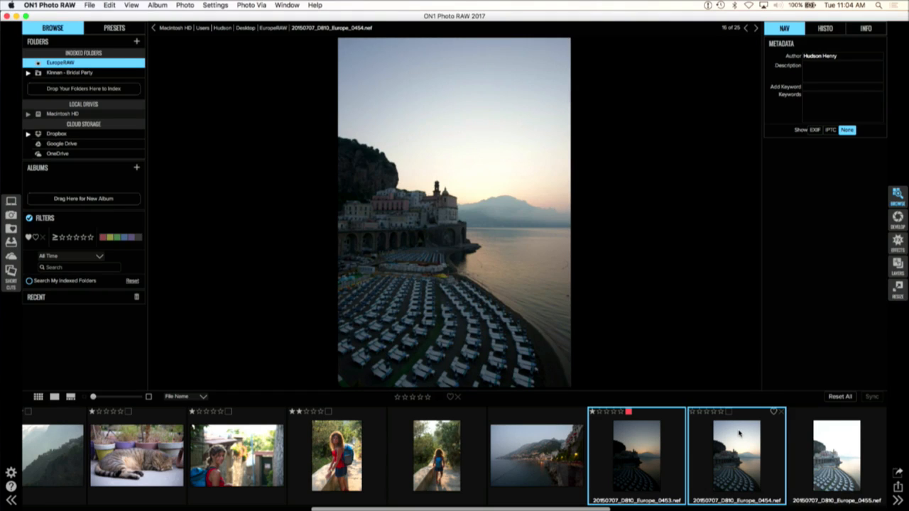
{"action": "key", "text": "2"}
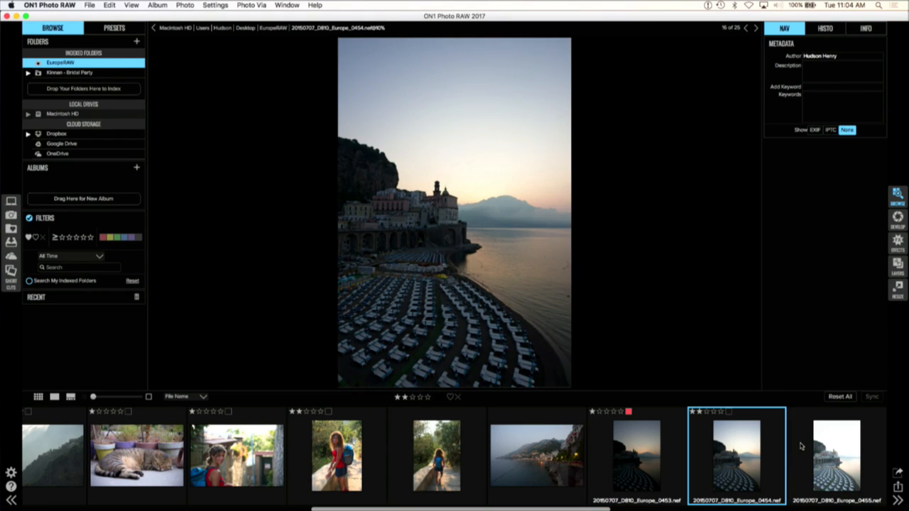
{"action": "left_click", "coordinate": [817, 452]}
{"action": "key", "text": "6"}
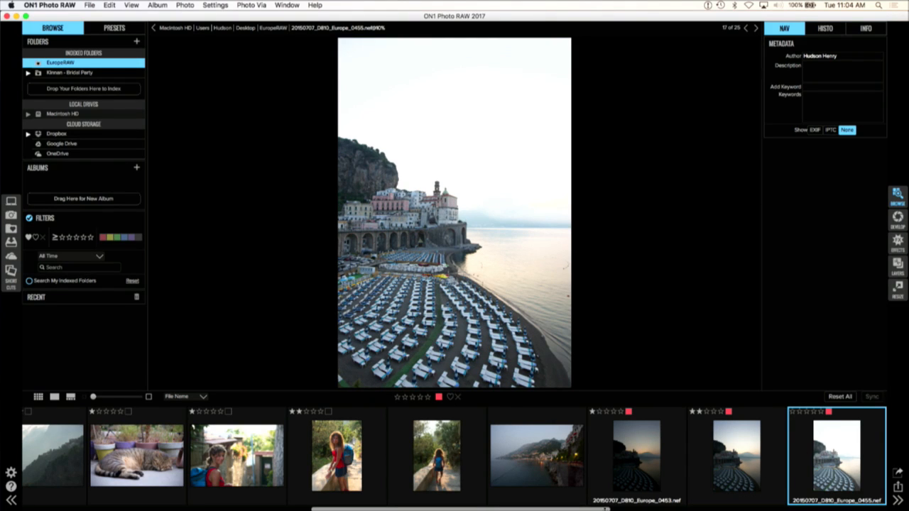
Step: Look through the photos that follow the beach bracket, from the yacht to the woman on the flower-lined path
{"action": "scroll", "coordinate": [621, 509], "scroll_direction": "right", "scroll_amount": 3}
{"action": "scroll", "coordinate": [654, 509], "scroll_direction": "right", "scroll_amount": 6}
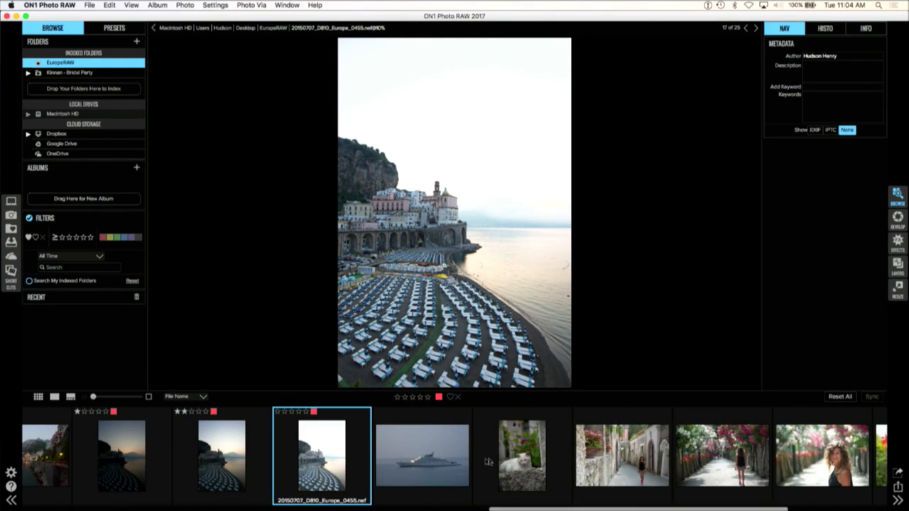
{"action": "left_click", "coordinate": [467, 460]}
{"action": "key", "text": "Right"}
{"action": "key", "text": "Right"}
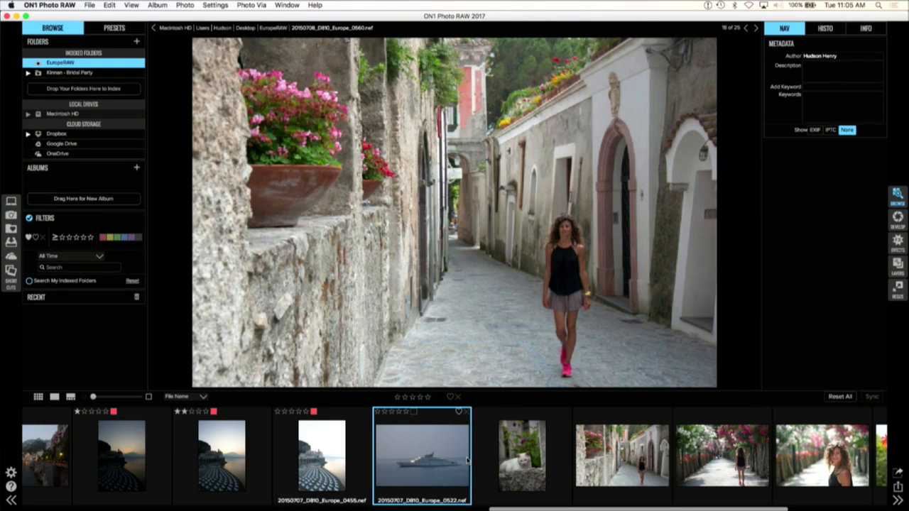
{"action": "key", "text": "Right"}
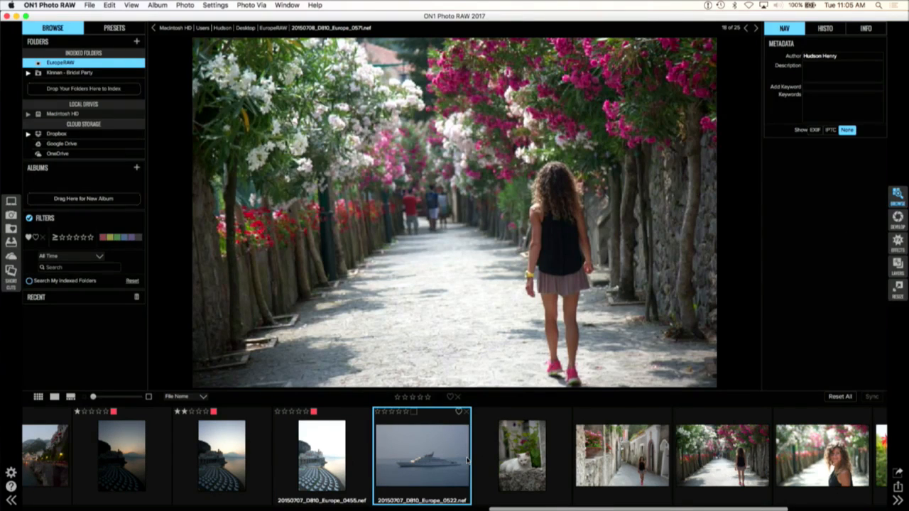
Step: Filter the folder to photos rated two stars or more and open the hazy mountainside, 20150707_D810_Europe_0117.nef, in Develop
{"action": "scroll", "coordinate": [270, 450], "scroll_direction": "left", "scroll_amount": 10}
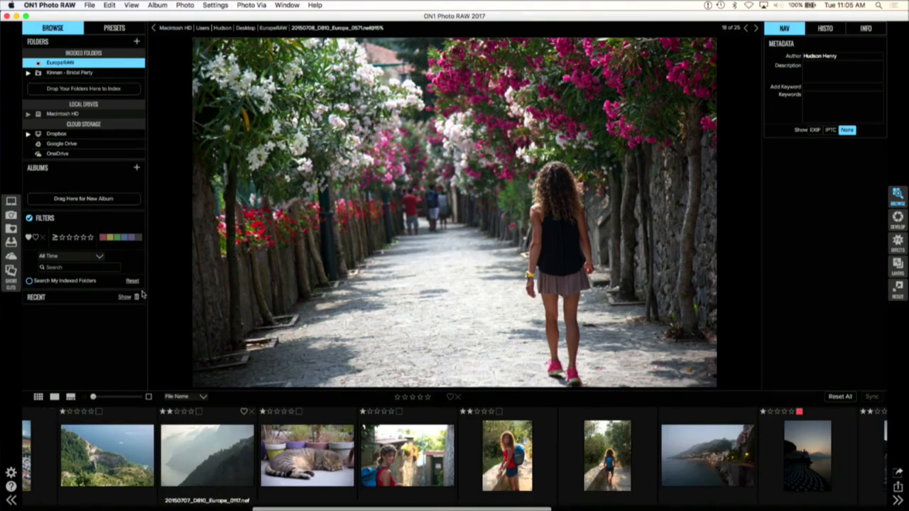
{"action": "left_click", "coordinate": [69, 237]}
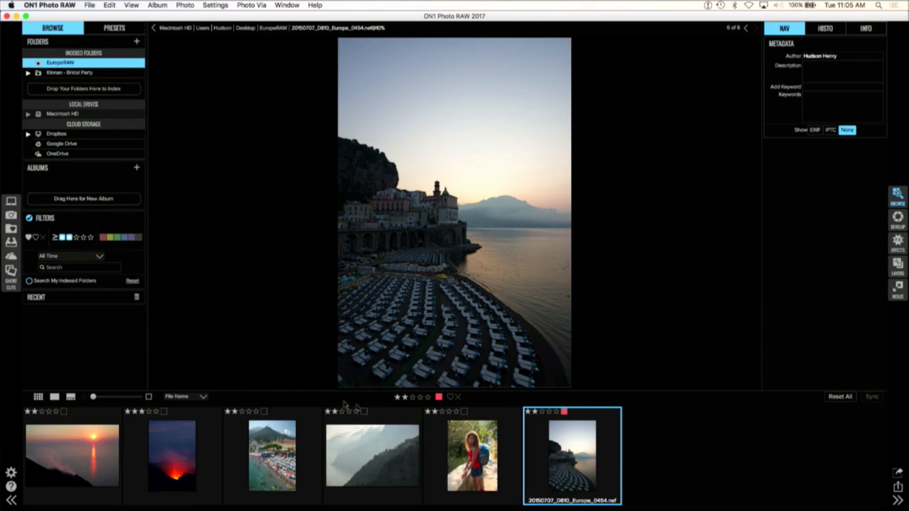
{"action": "left_click", "coordinate": [383, 448]}
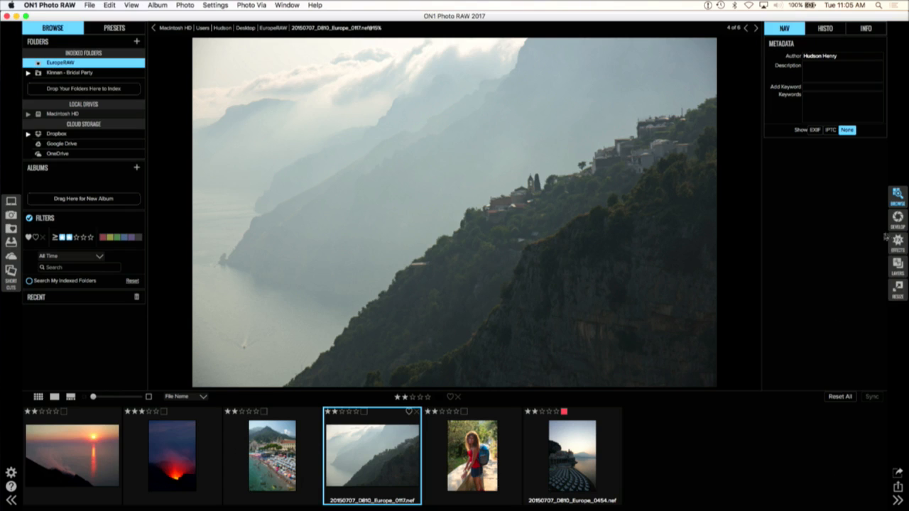
{"action": "left_click", "coordinate": [899, 219]}
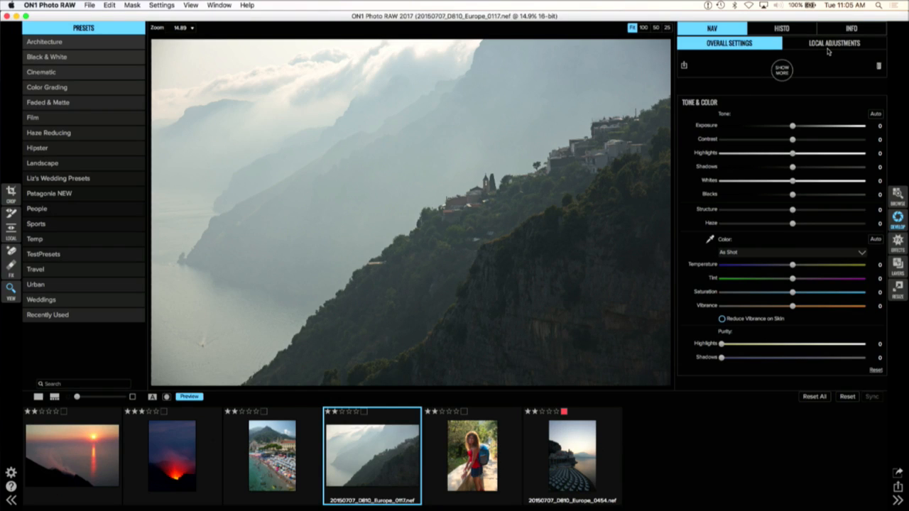
Step: Add a gradient local adjustment with Exposure -1 over the hazy sky and sea, angled and positioned along the mountain ridge
{"action": "left_click", "coordinate": [11, 232]}
{"action": "left_click_drag", "start_coordinate": [412, 201], "coordinate": [458, 194]}
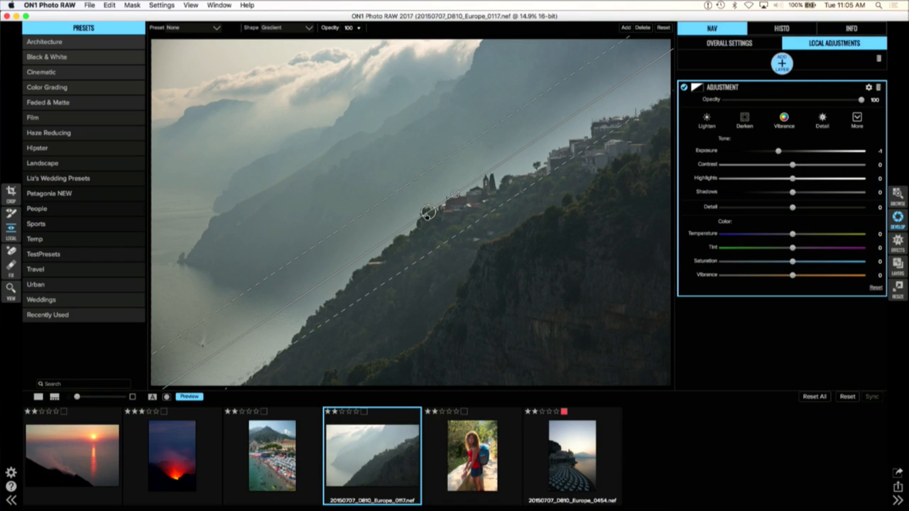
{"action": "left_click_drag", "start_coordinate": [426, 212], "coordinate": [480, 267]}
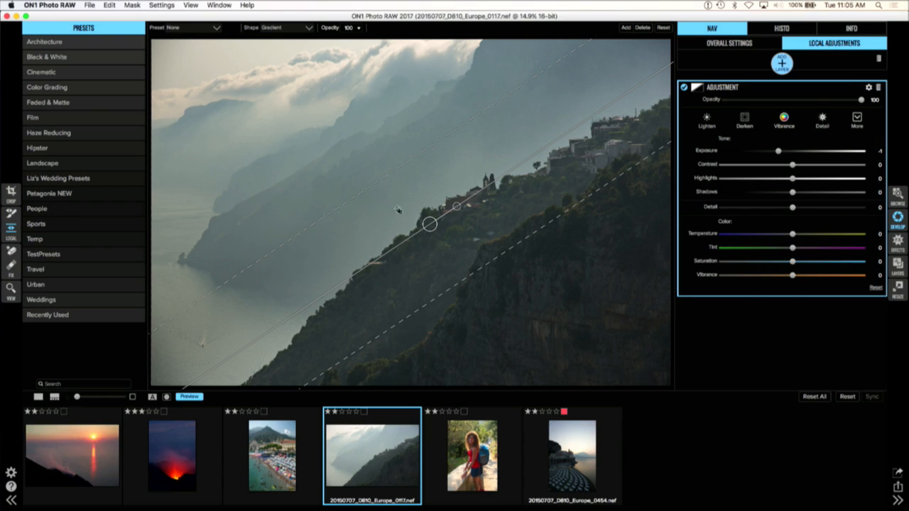
{"action": "left_click_drag", "start_coordinate": [380, 182], "coordinate": [386, 191]}
{"action": "left_click_drag", "start_coordinate": [429, 225], "coordinate": [472, 224]}
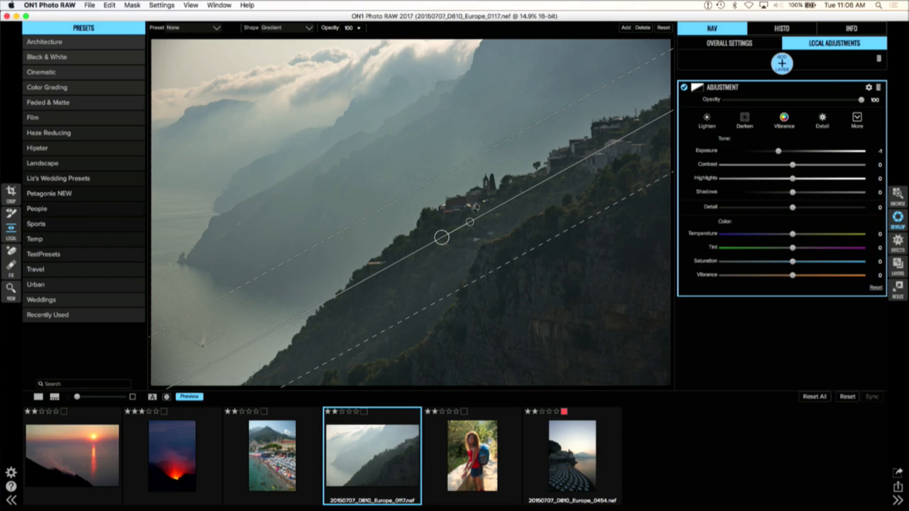
{"action": "left_click_drag", "start_coordinate": [441, 175], "coordinate": [444, 184]}
Step: Raise the contrast and slightly lower the highlights of the gradient adjustment
{"action": "left_click_drag", "start_coordinate": [779, 155], "coordinate": [812, 166]}
{"action": "left_click_drag", "start_coordinate": [810, 165], "coordinate": [813, 167]}
{"action": "left_click_drag", "start_coordinate": [793, 179], "coordinate": [785, 181]}
Step: Set the photo's overall Whites to 9 and check its histogram and camera information
{"action": "left_click", "coordinate": [737, 45]}
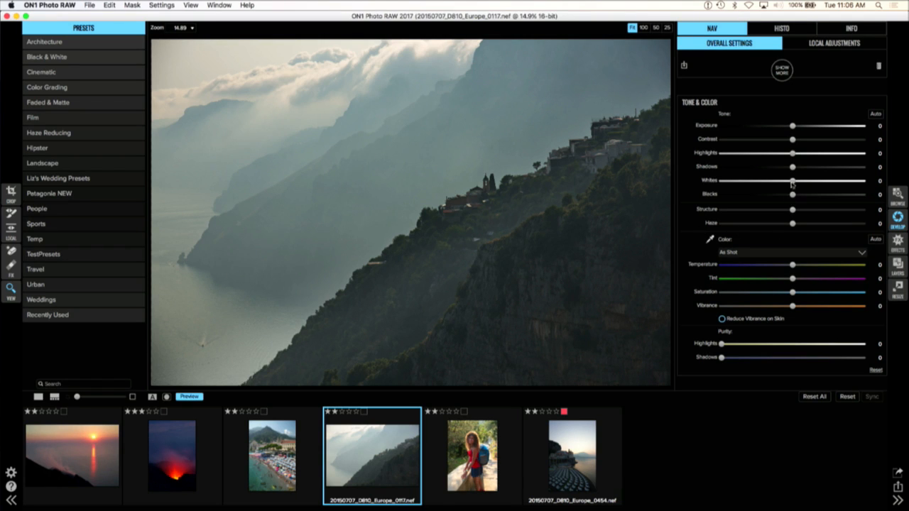
{"action": "left_click_drag", "start_coordinate": [793, 181], "coordinate": [807, 189]}
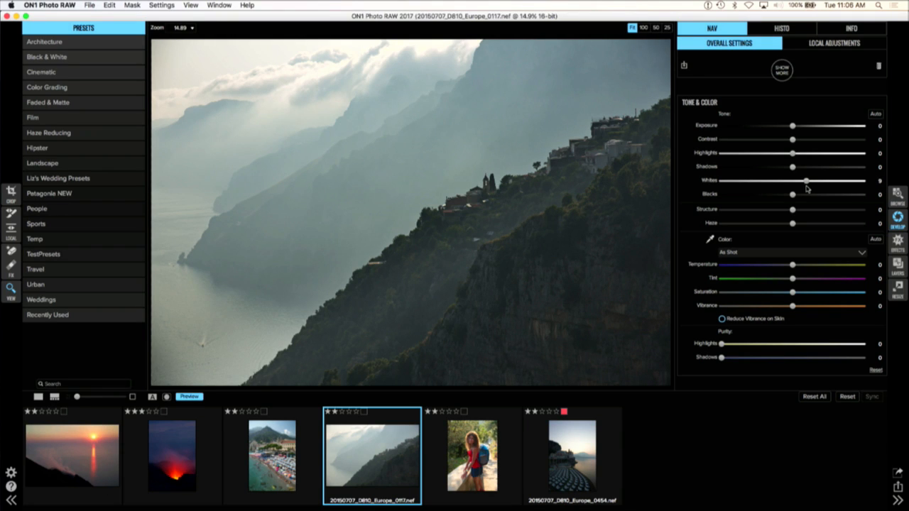
{"action": "left_click", "coordinate": [781, 30]}
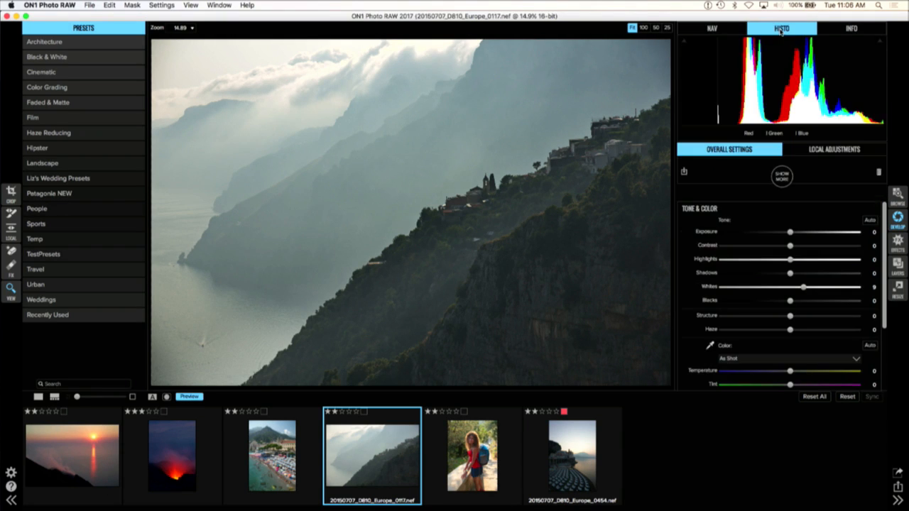
{"action": "left_click", "coordinate": [781, 30]}
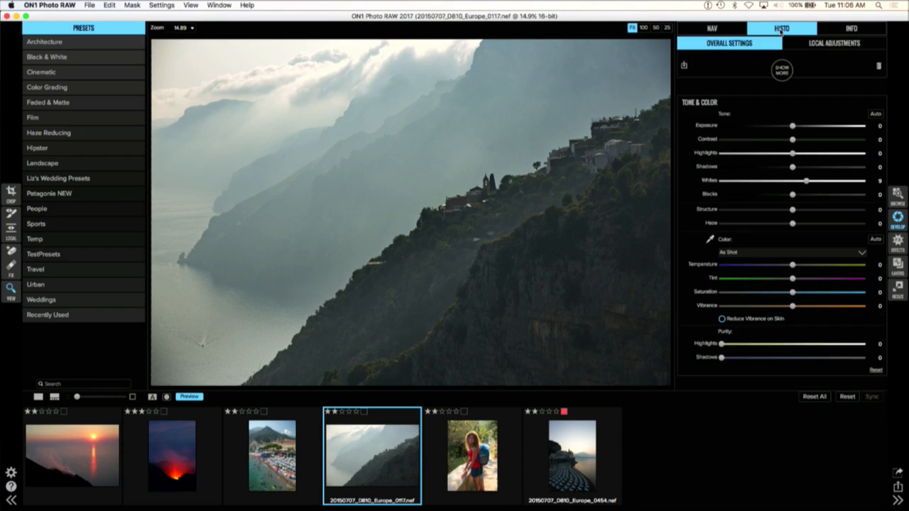
{"action": "left_click", "coordinate": [841, 32]}
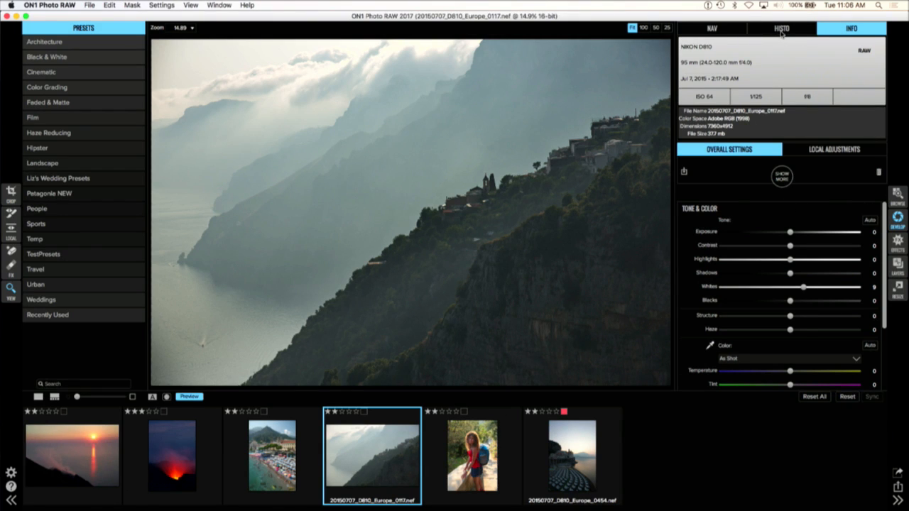
{"action": "mouse_move", "coordinate": [711, 51]}
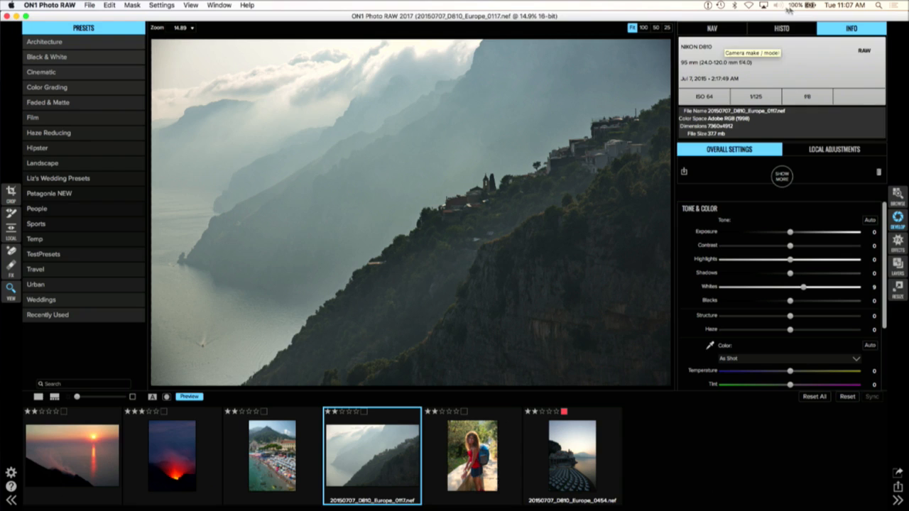
Step: Display the histogram and set the overall Blacks to -50, Shadows to 17 and Highlights to -7
{"action": "left_click", "coordinate": [781, 28]}
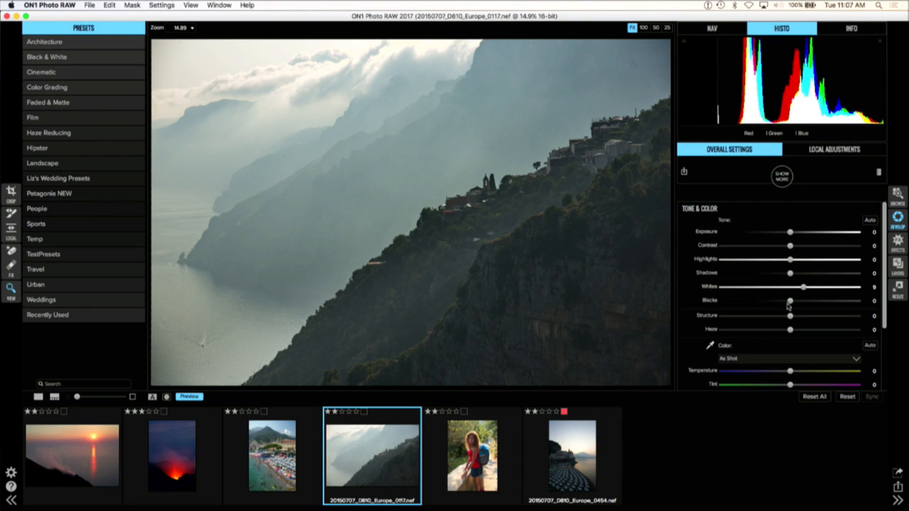
{"action": "left_click_drag", "start_coordinate": [791, 306], "coordinate": [737, 302]}
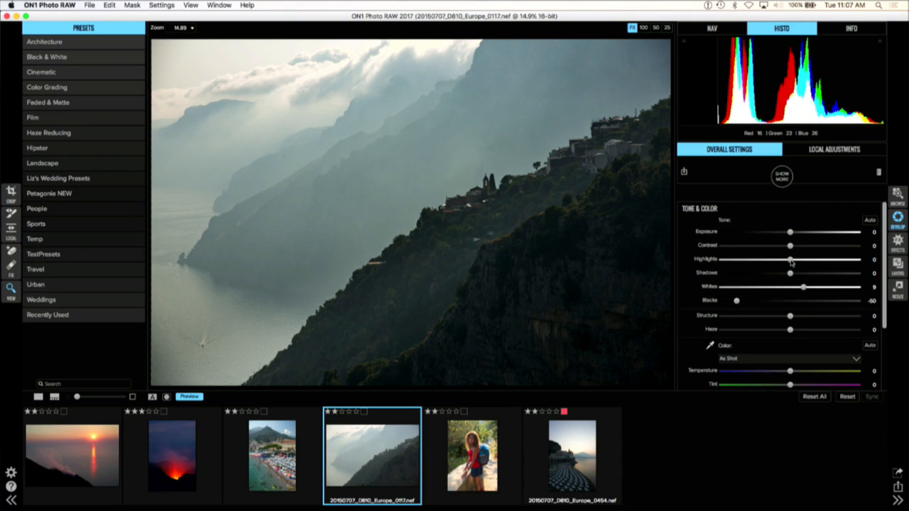
{"action": "left_click_drag", "start_coordinate": [791, 276], "coordinate": [817, 277]}
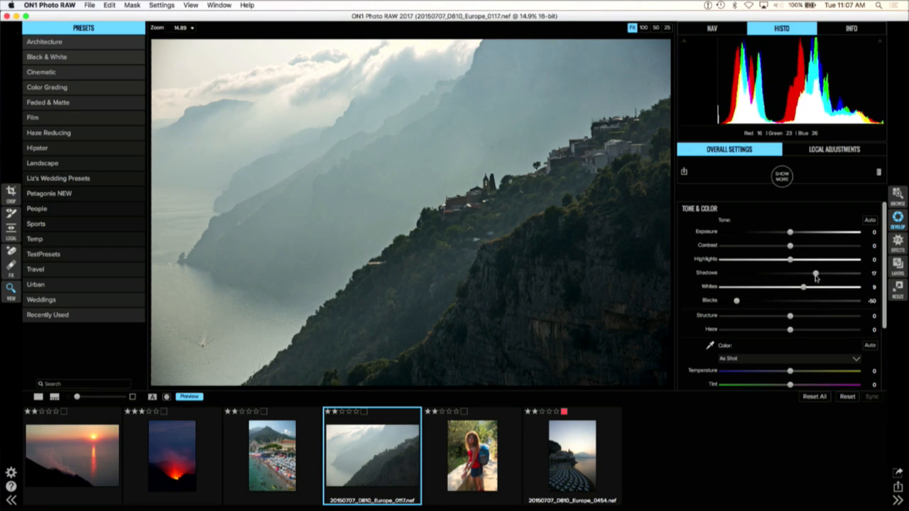
{"action": "left_click_drag", "start_coordinate": [791, 260], "coordinate": [778, 260]}
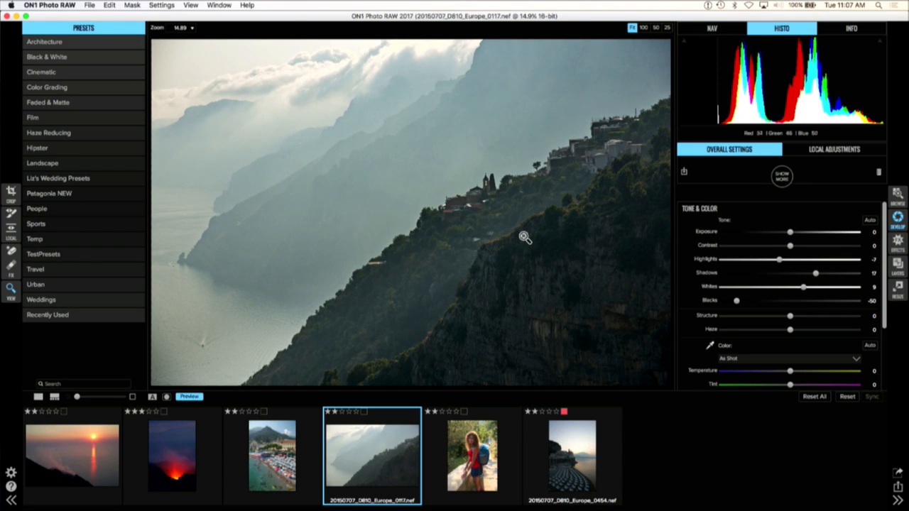
Step: Switch to Effects and add a Dynamic Contrast filter with the Natural style at 53 opacity
{"action": "left_click", "coordinate": [898, 243]}
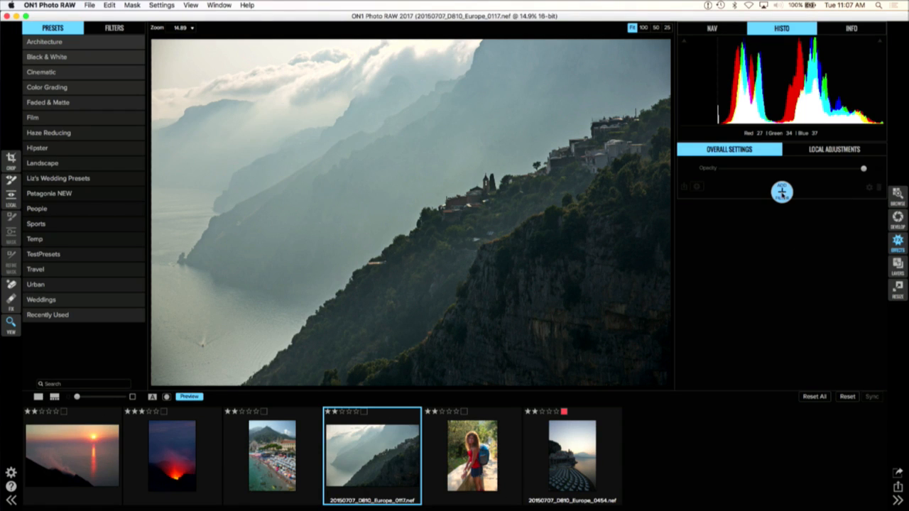
{"action": "left_click", "coordinate": [782, 192]}
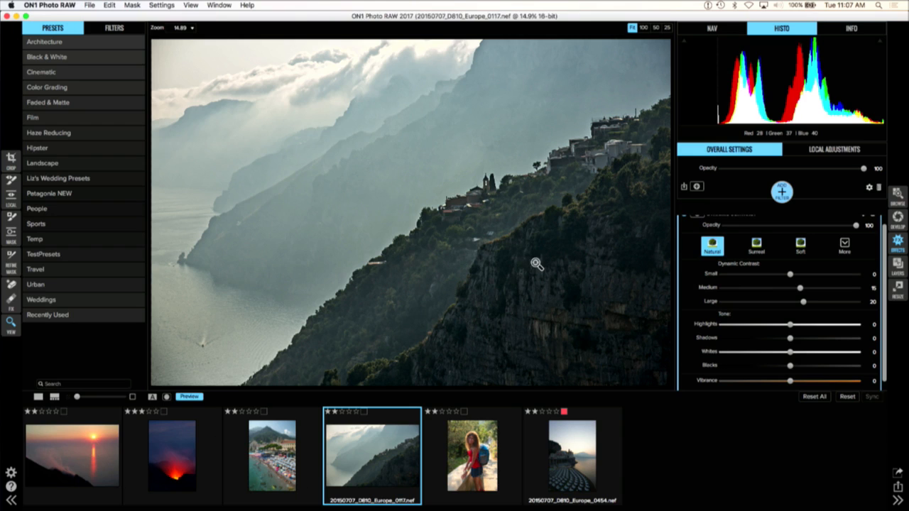
{"action": "scroll", "coordinate": [786, 247], "scroll_direction": "up", "scroll_amount": 1}
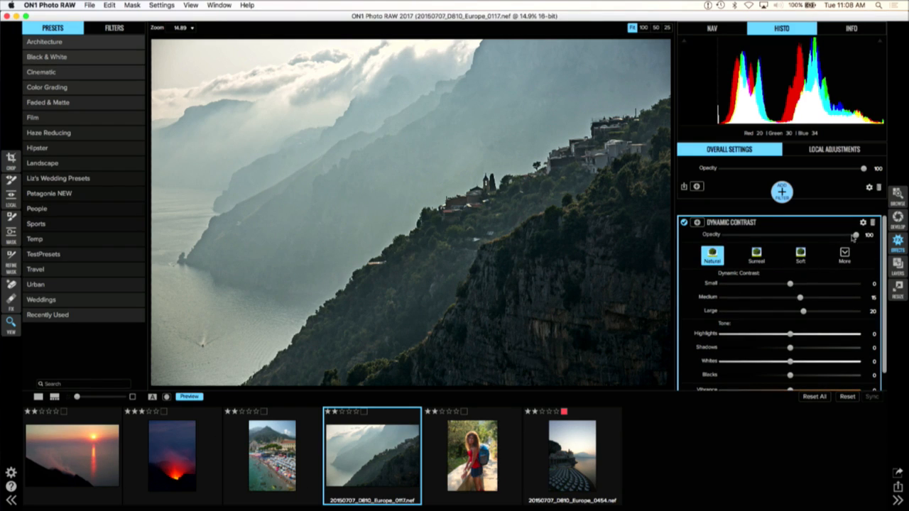
{"action": "left_click_drag", "start_coordinate": [856, 237], "coordinate": [794, 241]}
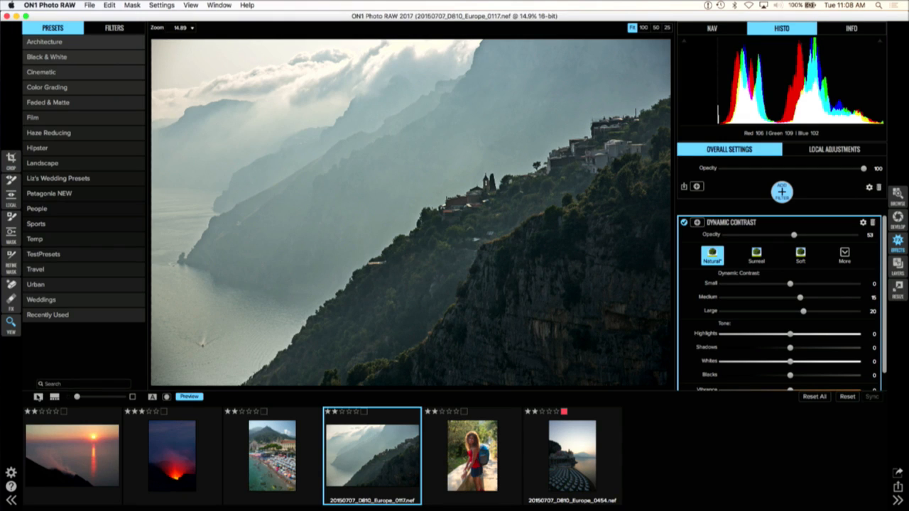
Step: Hide the filmstrip and the presets pane to enlarge the mountainside photo
{"action": "left_click", "coordinate": [38, 397]}
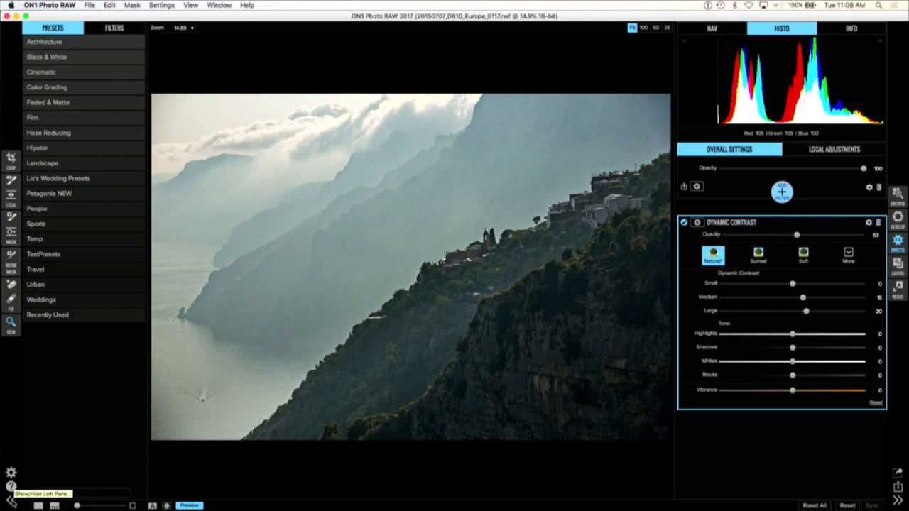
{"action": "left_click", "coordinate": [10, 500]}
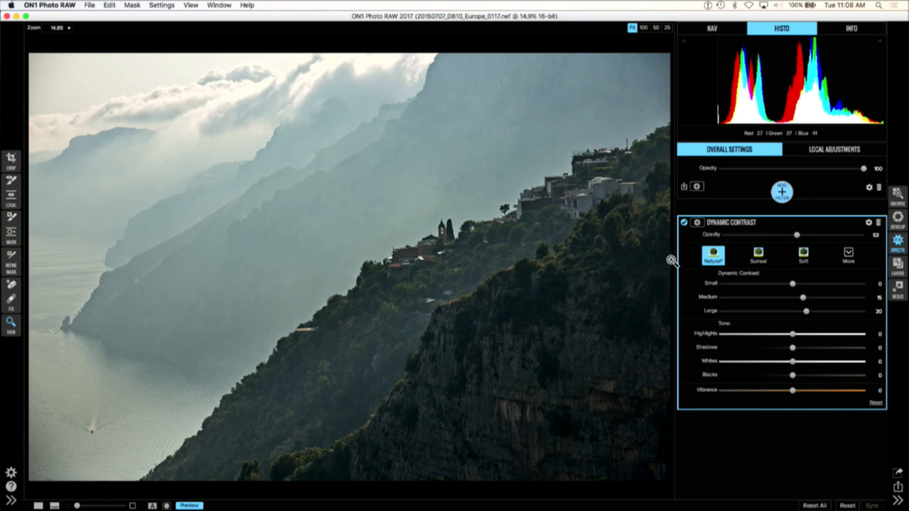
{"action": "mouse_move", "coordinate": [674, 262]}
{"action": "left_mouse_down"}
{"action": "mouse_move", "coordinate": [706, 267]}
{"action": "mouse_move", "coordinate": [675, 271]}
{"action": "left_mouse_up"}
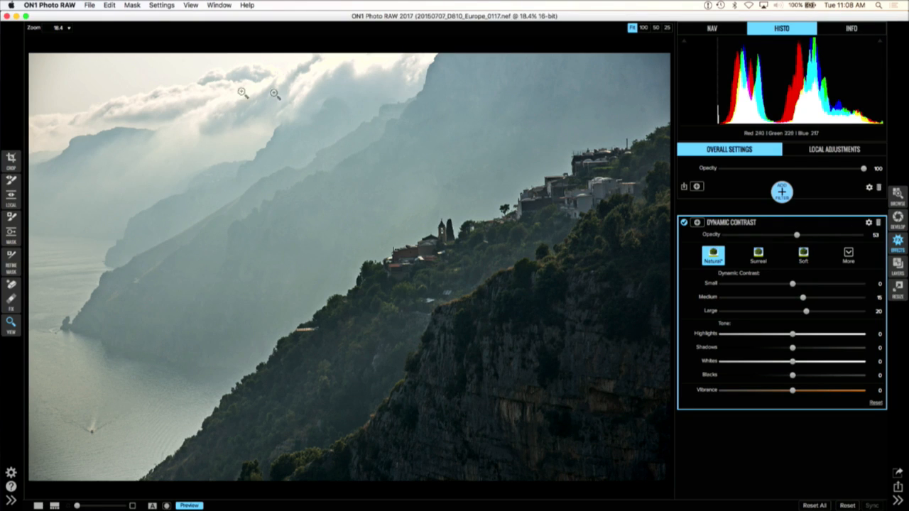
Step: Check the Dynamic Contrast blending options, collapse that filter and add a Color Enhancer filter above it
{"action": "left_click", "coordinate": [869, 224]}
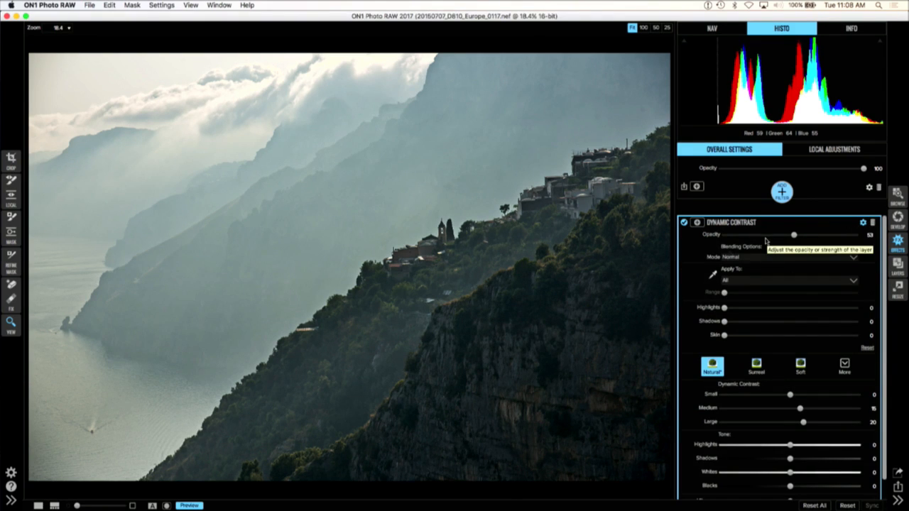
{"action": "left_click", "coordinate": [739, 223]}
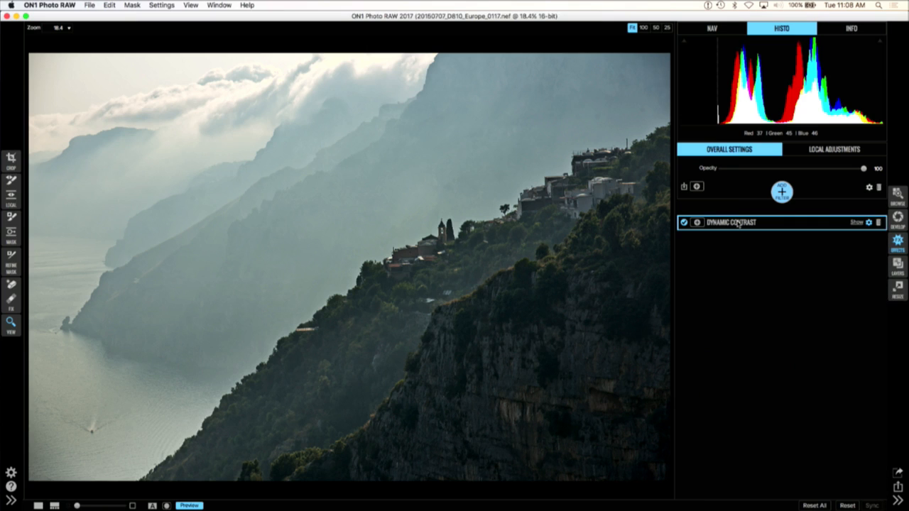
{"action": "left_click", "coordinate": [782, 192]}
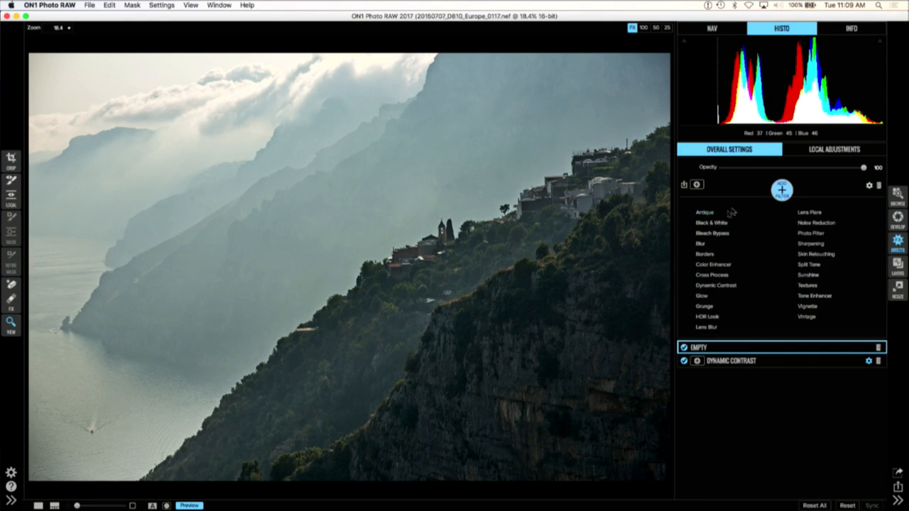
{"action": "left_click", "coordinate": [724, 265]}
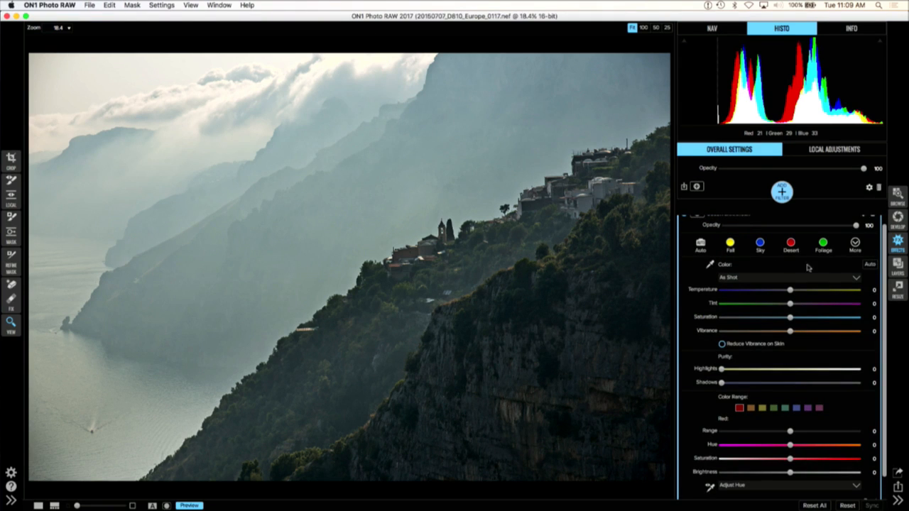
{"action": "scroll", "coordinate": [804, 258], "scroll_direction": "up", "scroll_amount": 1}
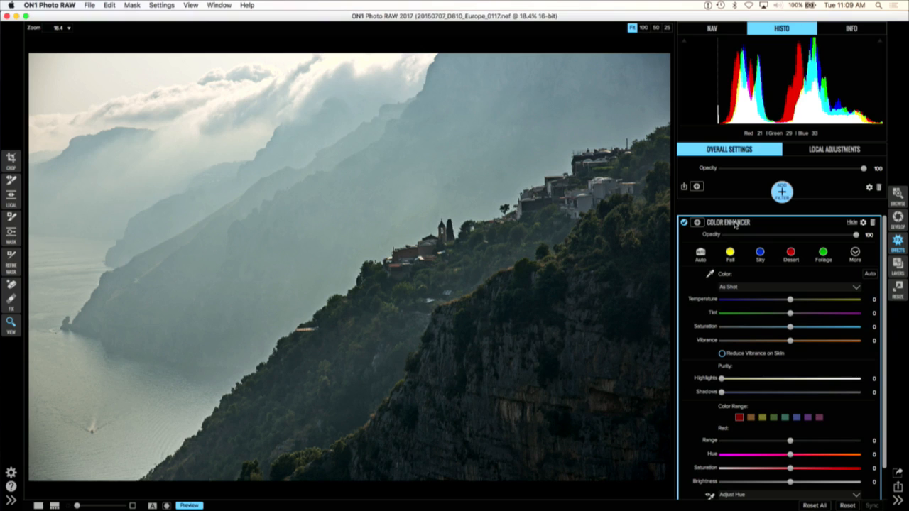
Step: Apply the Foliage style in the Color Enhancer filter and set the green Saturation to 55 and Brightness to 13
{"action": "left_click", "coordinate": [824, 255]}
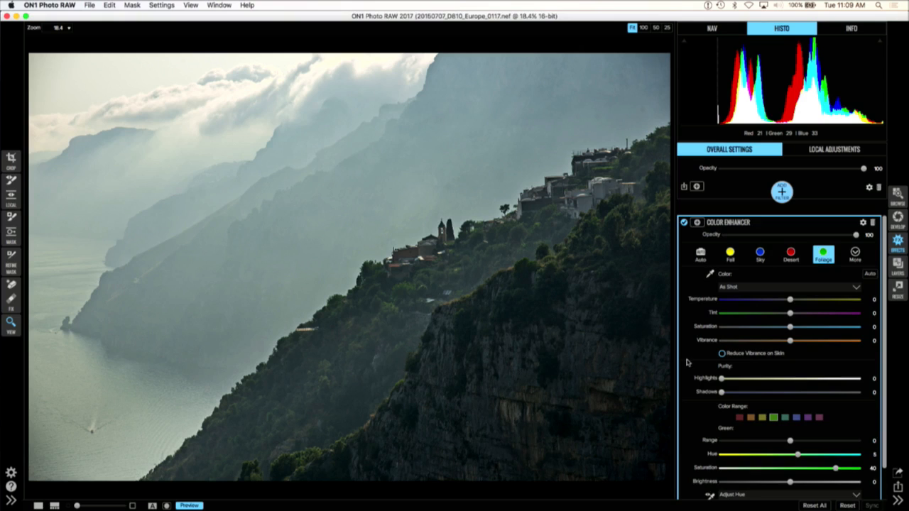
{"action": "scroll", "coordinate": [686, 363], "scroll_direction": "down", "scroll_amount": 3}
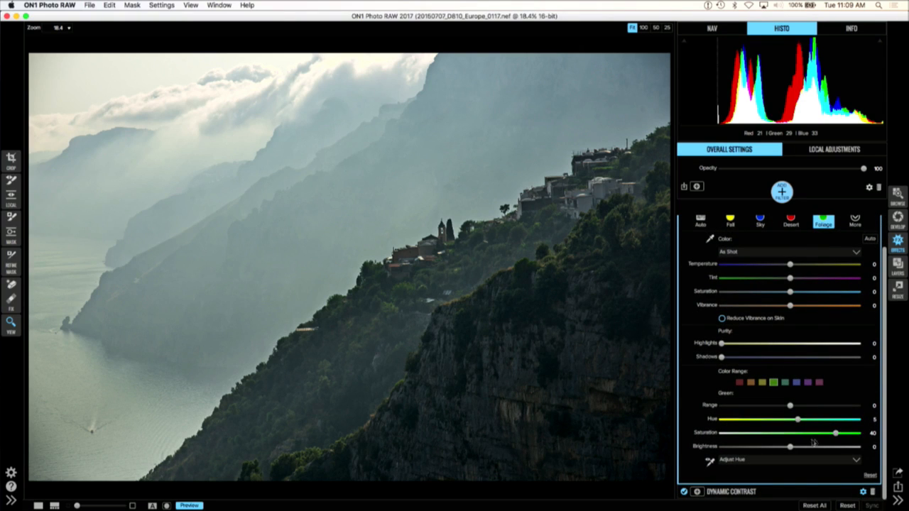
{"action": "left_click_drag", "start_coordinate": [836, 436], "coordinate": [845, 437]}
{"action": "left_click_drag", "start_coordinate": [791, 449], "coordinate": [808, 450]}
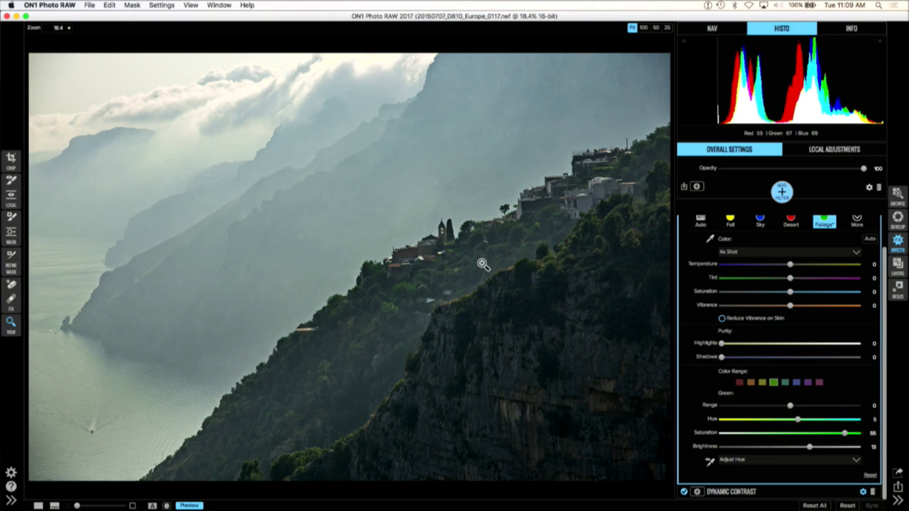
Step: Shift the local adjustment's gradient slightly lower across the village hillside
{"action": "left_click", "coordinate": [827, 150]}
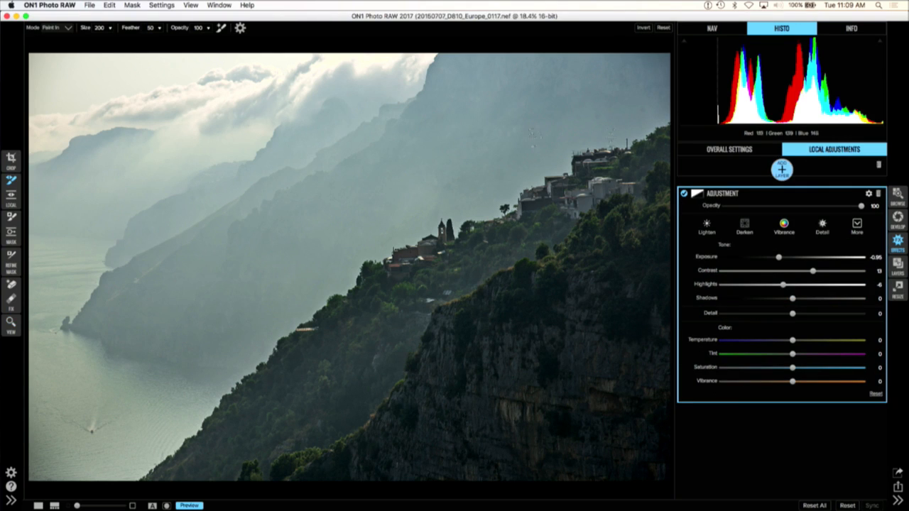
{"action": "left_click", "coordinate": [11, 196]}
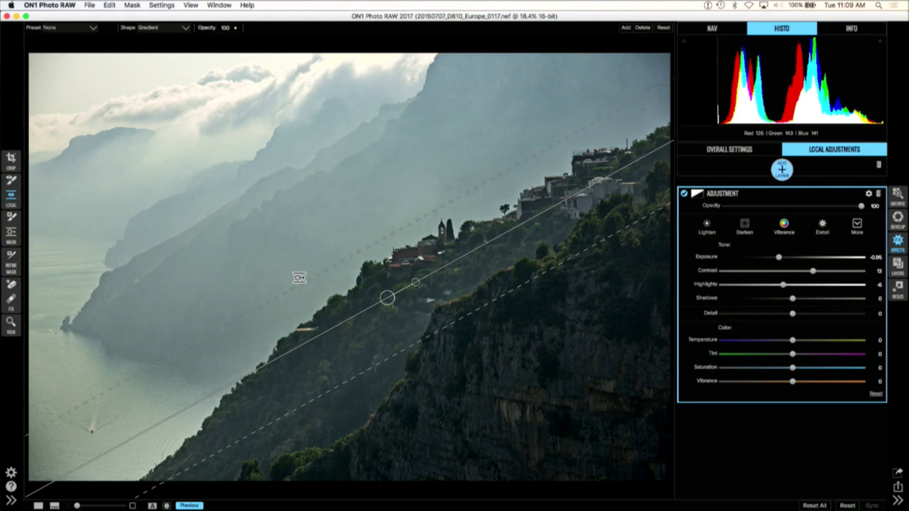
{"action": "left_click_drag", "start_coordinate": [387, 298], "coordinate": [396, 307]}
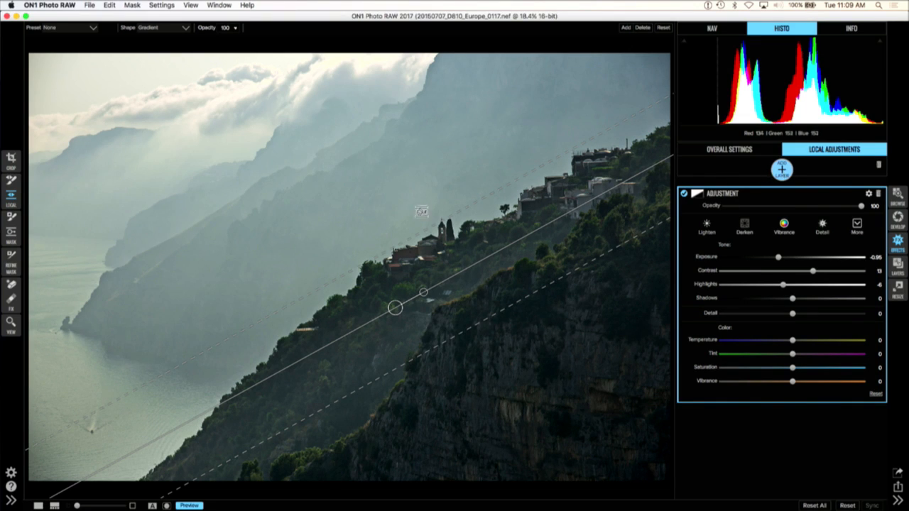
Step: Resize the retouching brush and retouch a spot on the hazy ridge above the village
{"action": "left_click", "coordinate": [11, 284]}
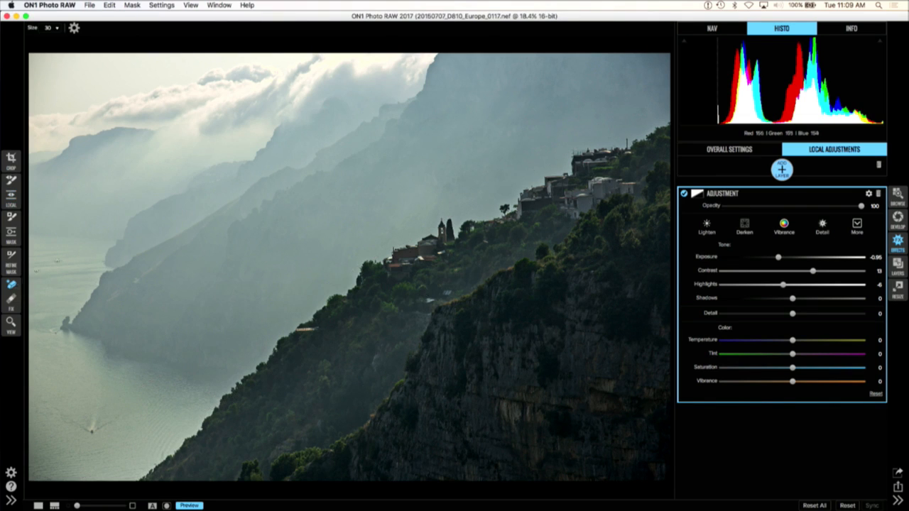
{"action": "key", "text": "bracketright"}
{"action": "key", "text": "bracketright"}
{"action": "key", "text": "bracketright"}
{"action": "key", "text": "bracketright"}
{"action": "key", "text": "bracketright"}
{"action": "key", "text": "bracketright"}
{"action": "key", "text": "bracketleft"}
{"action": "key", "text": "bracketleft"}
{"action": "key", "text": "bracketleft"}
{"action": "left_click", "coordinate": [402, 186]}
Step: Return to the overall settings, compare the edit with the original, and view the photo enlarged in Browse
{"action": "left_click", "coordinate": [742, 152]}
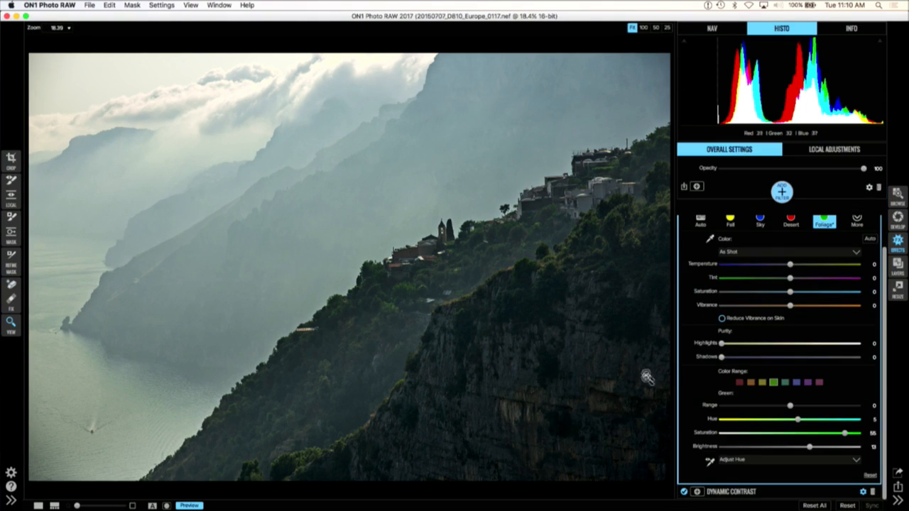
{"action": "left_click", "coordinate": [188, 506]}
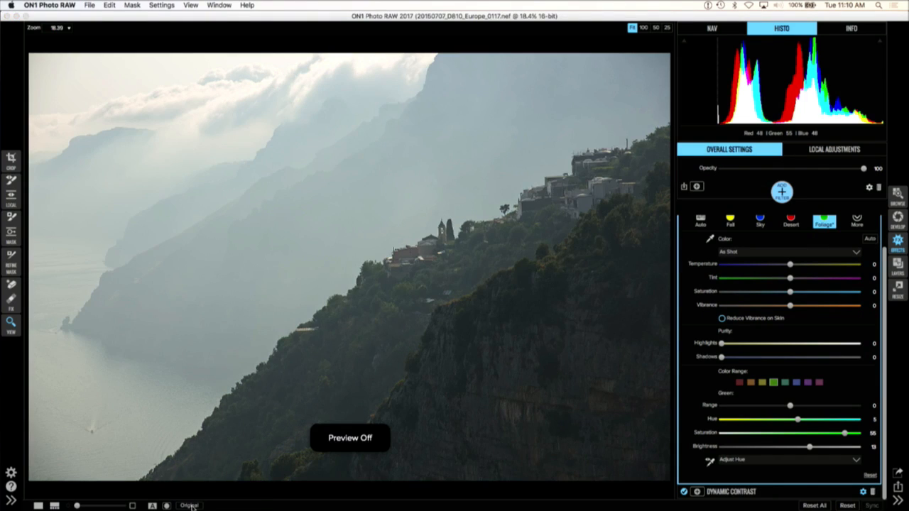
{"action": "left_click", "coordinate": [189, 506]}
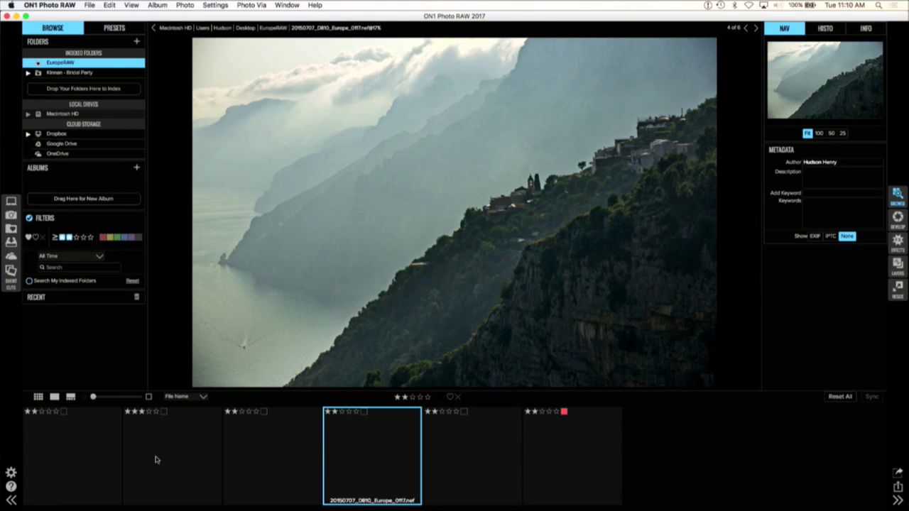
{"action": "left_click", "coordinate": [54, 397]}
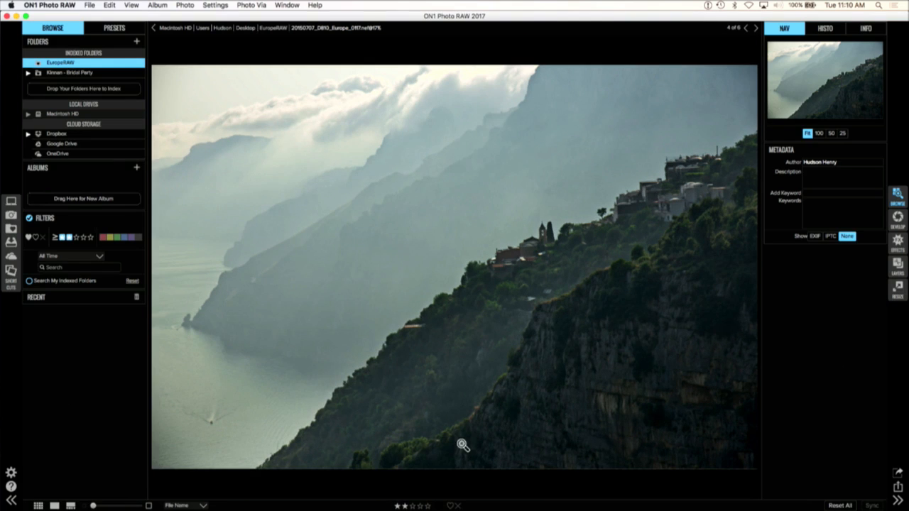
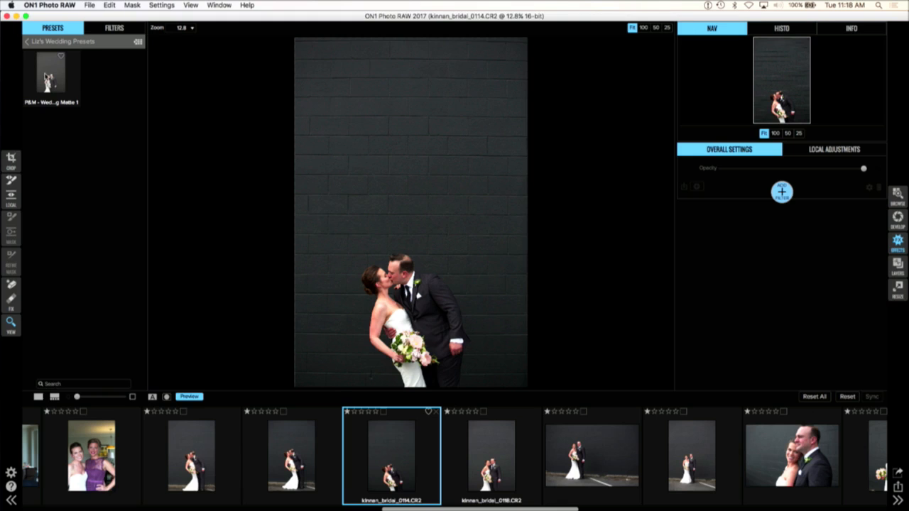
Step: Apply the wedding matte preset to bridal photo 0114 and return to the thumbnail grid in Browse
{"action": "left_click", "coordinate": [52, 82]}
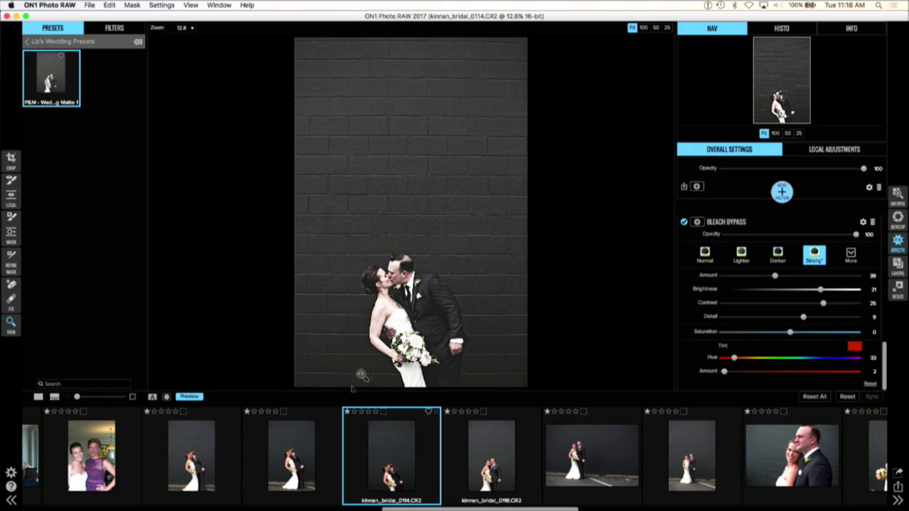
{"action": "left_click", "coordinate": [898, 194]}
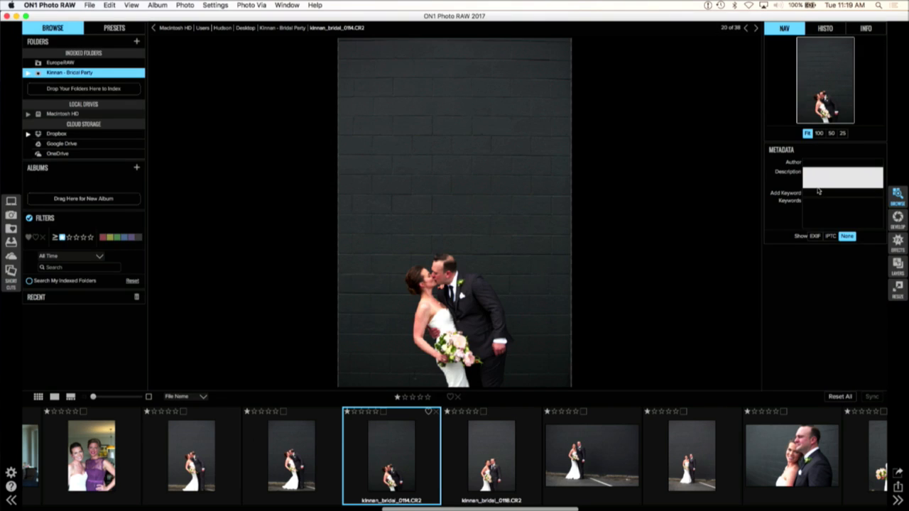
{"action": "key", "text": "g"}
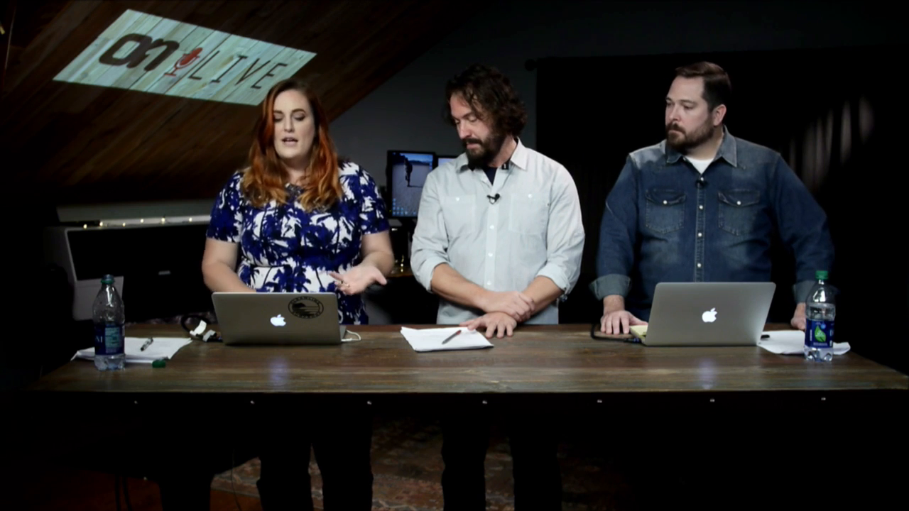
Step: Select bridal photos 0111 to 0144, sync the matte settings from photo 0114 to them, and clear the selection
{"action": "left_click", "coordinate": [462, 103], "text": "shift"}
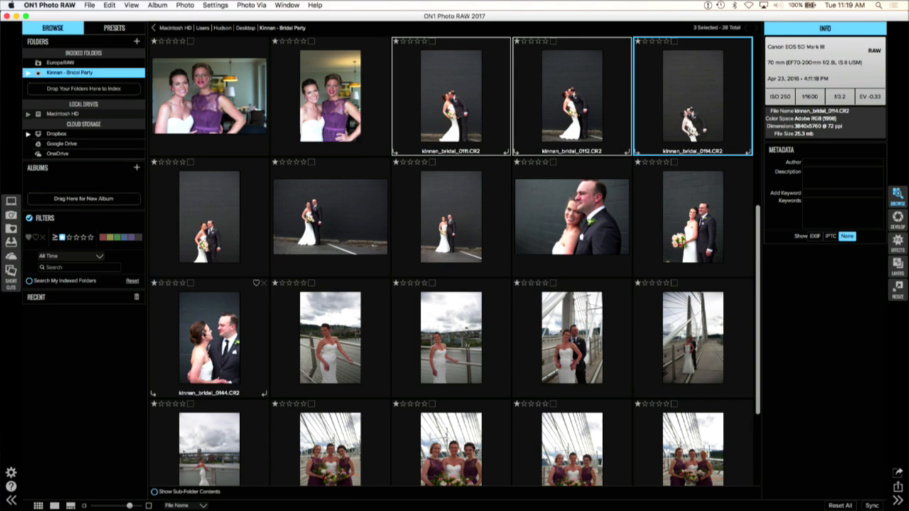
{"action": "left_click", "coordinate": [205, 334], "text": "shift"}
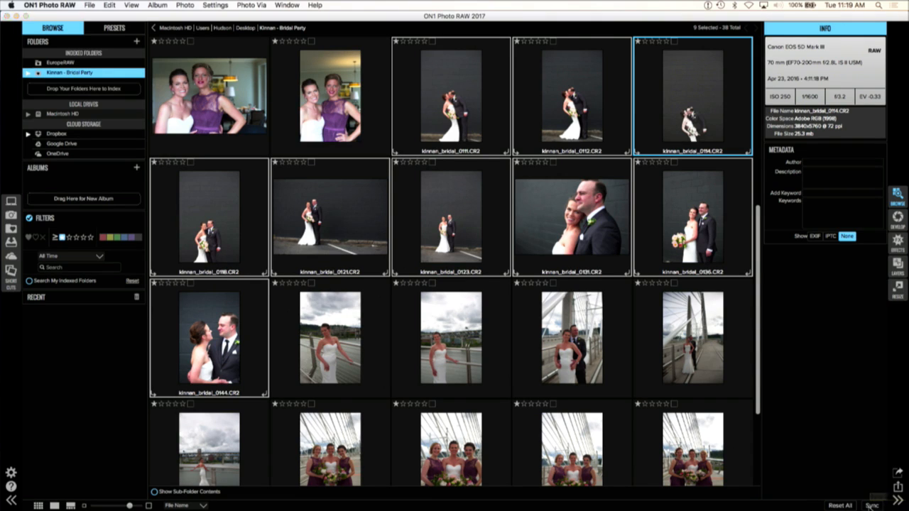
{"action": "left_click", "coordinate": [871, 506]}
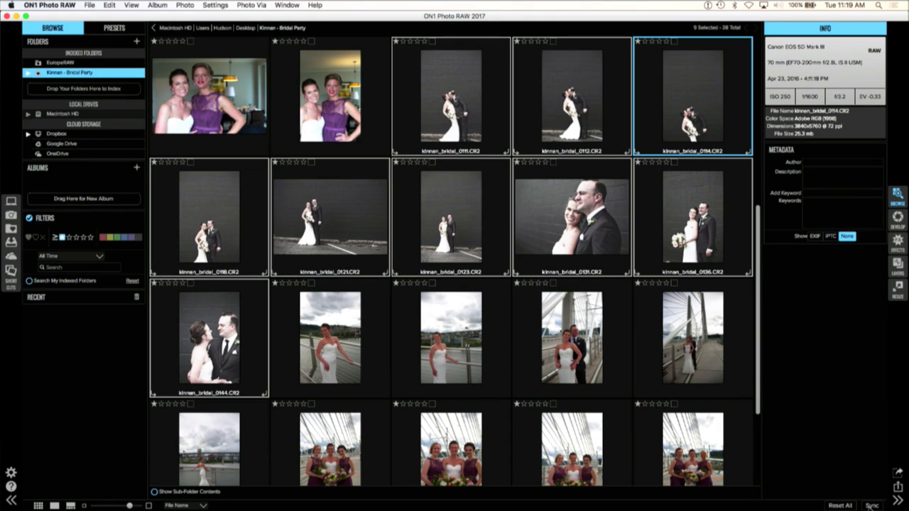
{"action": "key", "text": "super+d"}
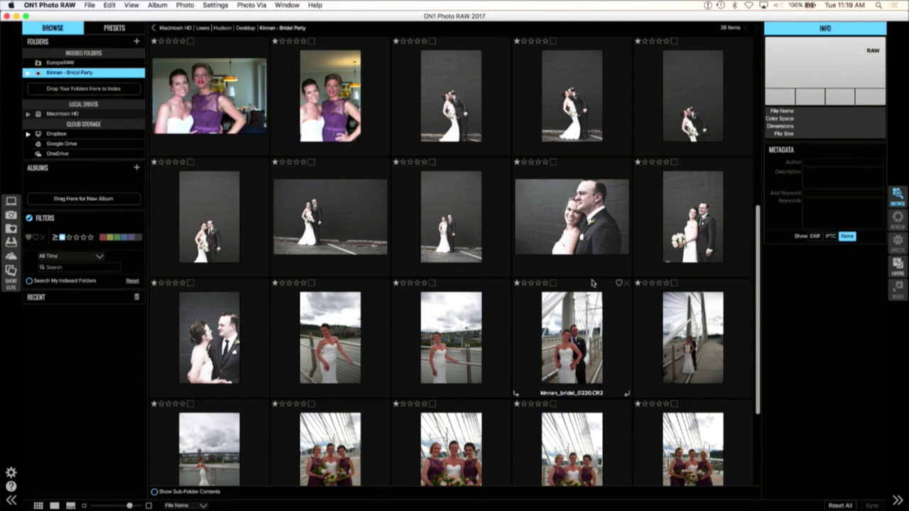
Step: Open bridal photo 0131 in a large view to inspect the synced look, and reselect photo 0114
{"action": "left_click", "coordinate": [547, 240]}
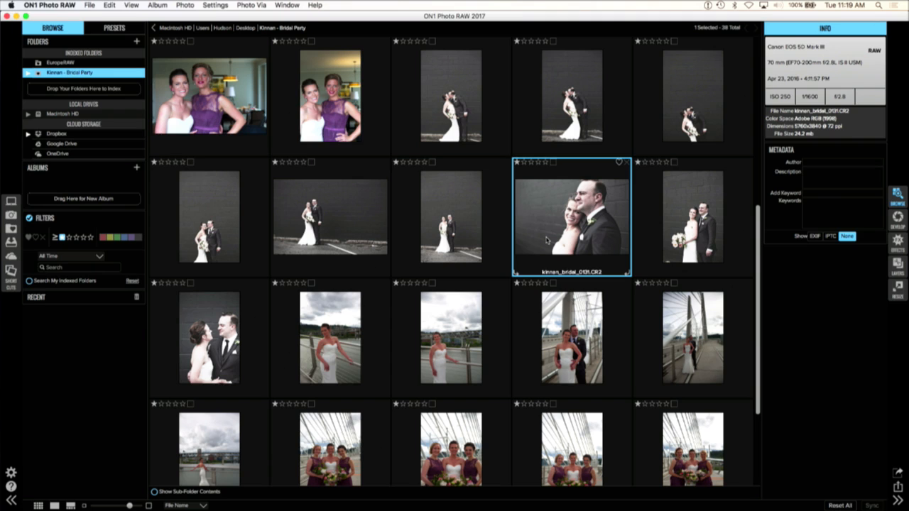
{"action": "double_click", "coordinate": [547, 240]}
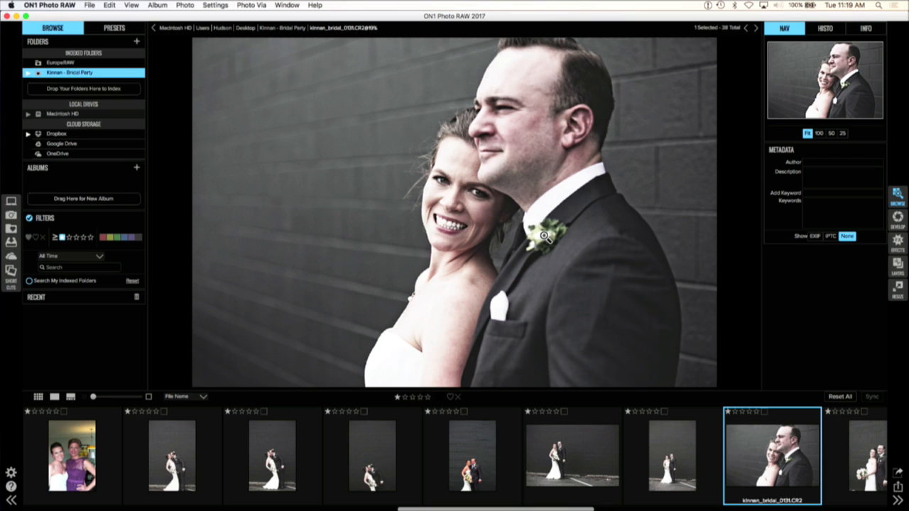
{"action": "left_click", "coordinate": [861, 226]}
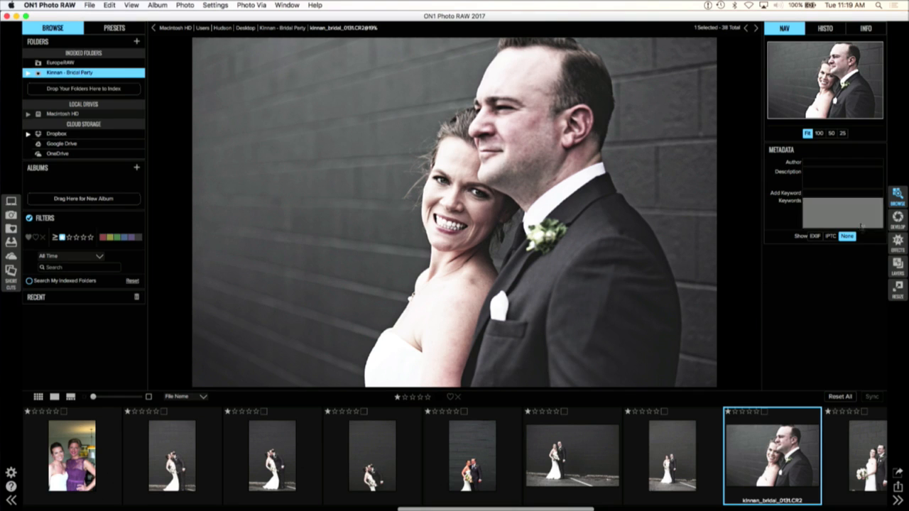
{"action": "left_click", "coordinate": [385, 464]}
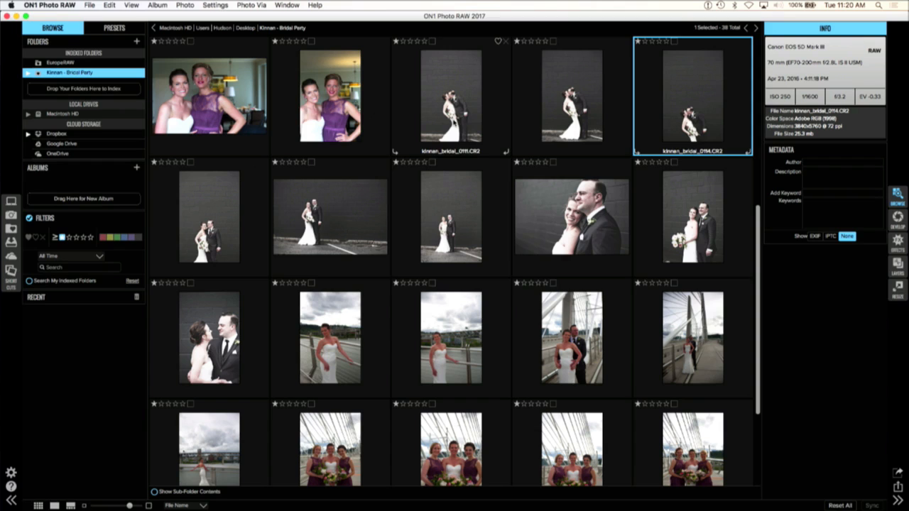
Step: Select bridal photos 0111 to 0144, open the export settings for them and show the export presets
{"action": "key", "text": "Left"}
{"action": "key", "text": "Left"}
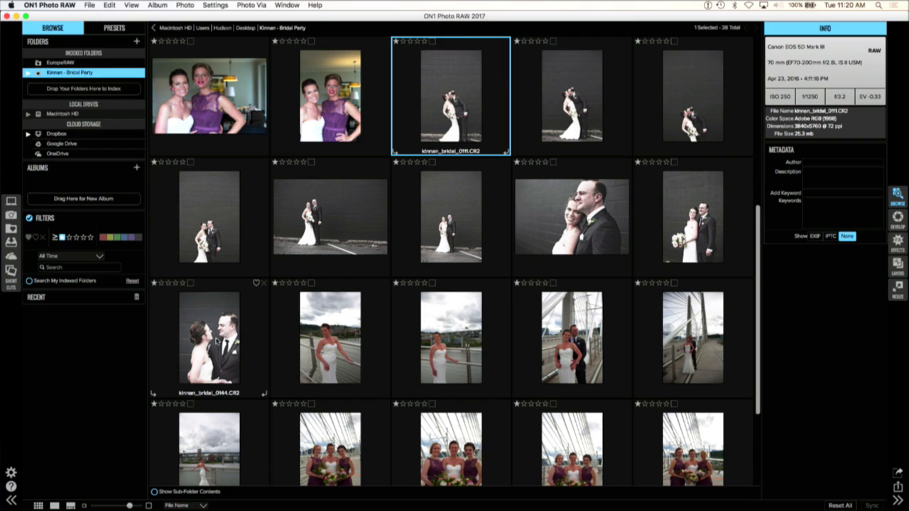
{"action": "left_click", "coordinate": [217, 341], "text": "shift"}
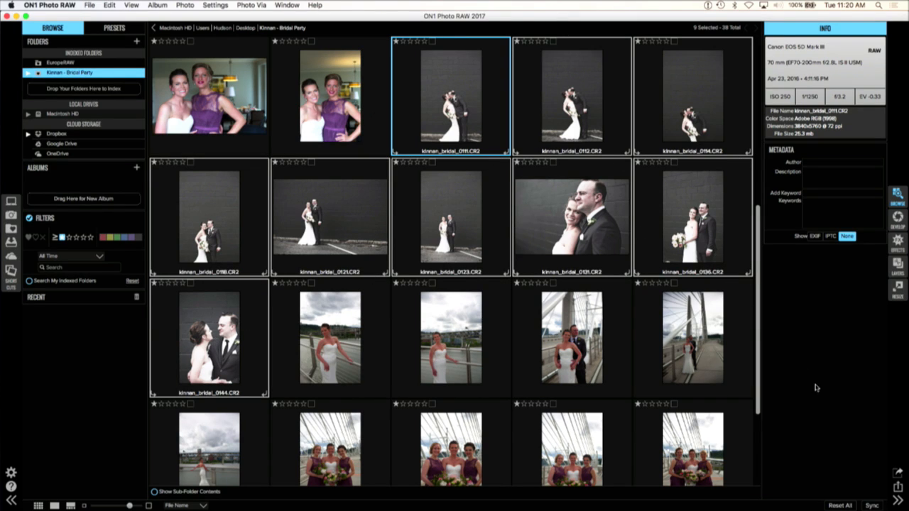
{"action": "left_click", "coordinate": [898, 474]}
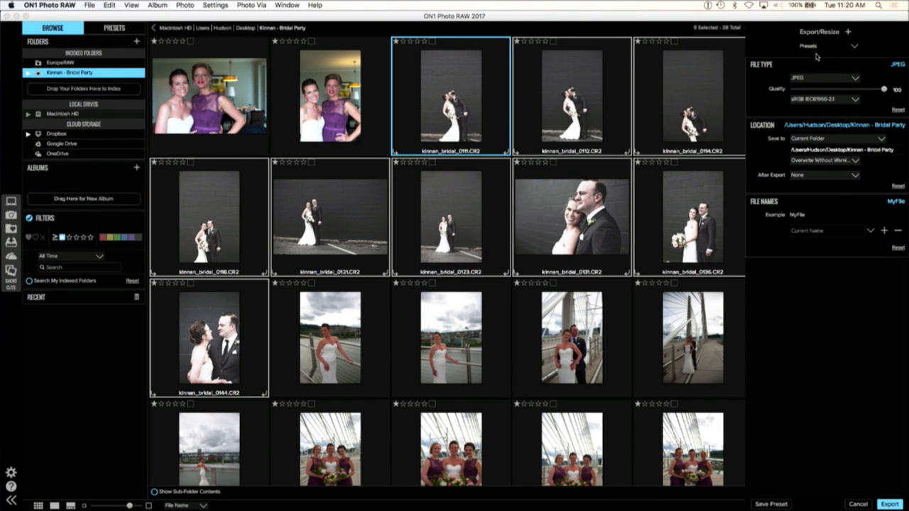
{"action": "left_click", "coordinate": [855, 48]}
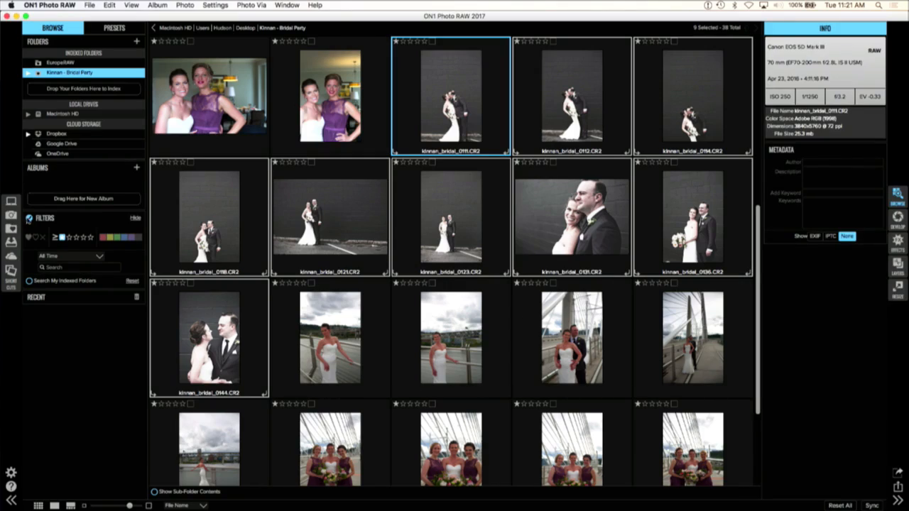
Step: Turn off the photo filters and look through all the images in the bridal party folder
{"action": "left_click", "coordinate": [29, 219]}
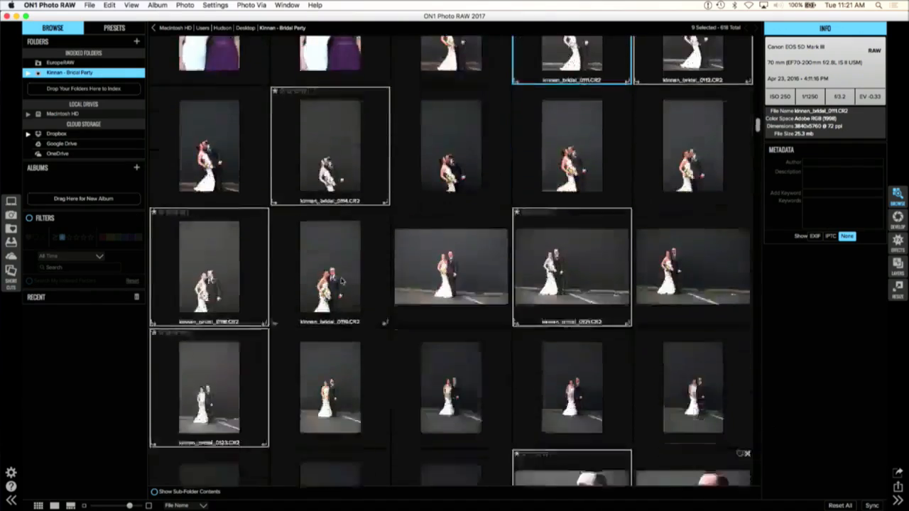
{"action": "scroll", "coordinate": [341, 282], "scroll_direction": "down", "scroll_amount": 10}
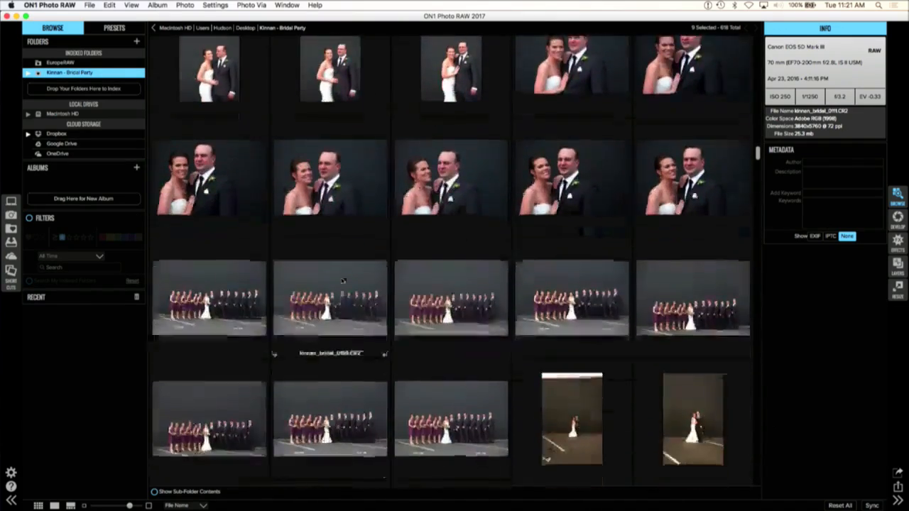
{"action": "scroll", "coordinate": [342, 282], "scroll_direction": "down", "scroll_amount": 5}
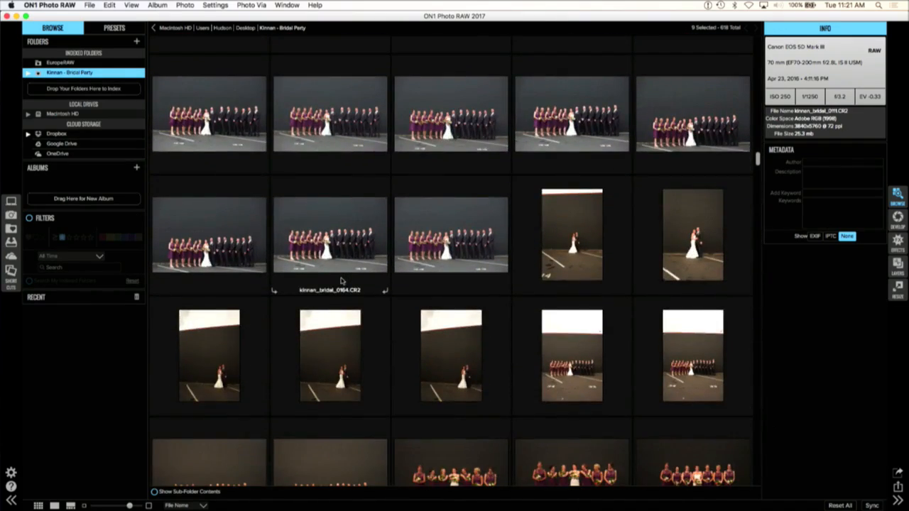
{"action": "scroll", "coordinate": [342, 282], "scroll_direction": "up", "scroll_amount": 1}
{"action": "scroll", "coordinate": [342, 282], "scroll_direction": "up", "scroll_amount": 10}
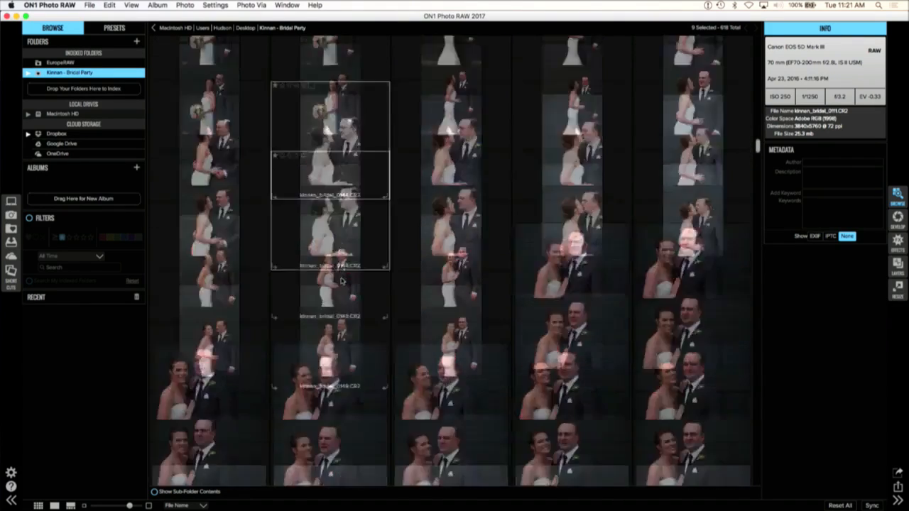
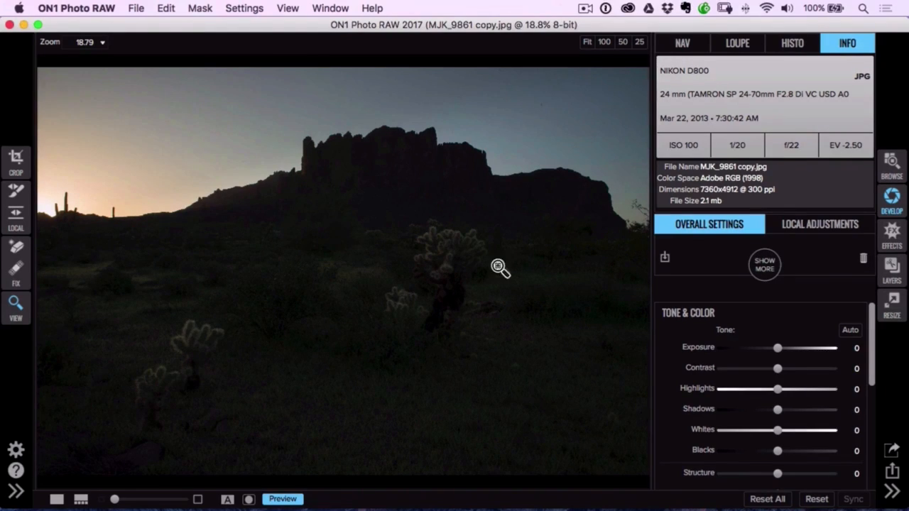
Step: Set the desert mountain photo's Exposure to 0.35, Shadows to 70, Whites to 1 and Blacks to -1
{"action": "scroll", "coordinate": [775, 339], "scroll_direction": "down", "scroll_amount": 1}
{"action": "left_click_drag", "start_coordinate": [778, 333], "coordinate": [781, 333]}
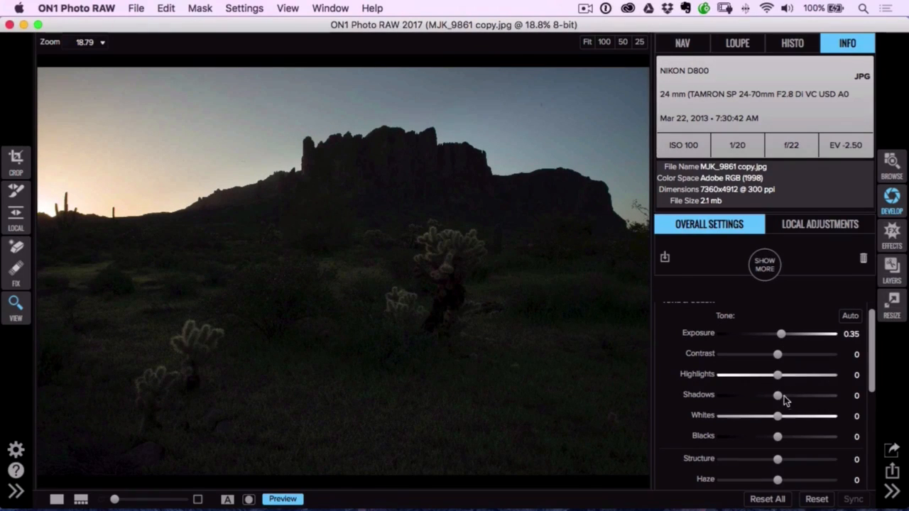
{"action": "left_click_drag", "start_coordinate": [779, 397], "coordinate": [819, 396]}
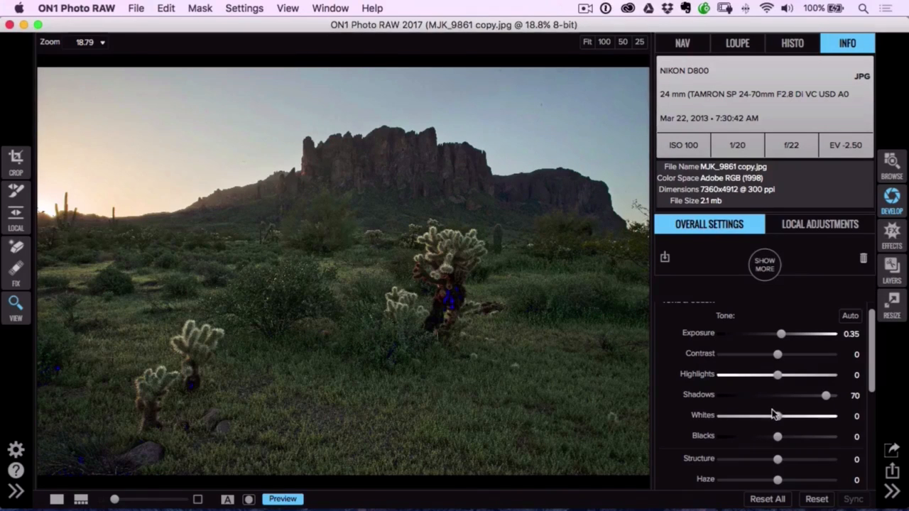
{"action": "mouse_move", "coordinate": [782, 424]}
{"action": "left_mouse_down"}
{"action": "mouse_move", "coordinate": [790, 417]}
{"action": "mouse_move", "coordinate": [775, 412]}
{"action": "mouse_move", "coordinate": [777, 437]}
{"action": "left_mouse_up"}
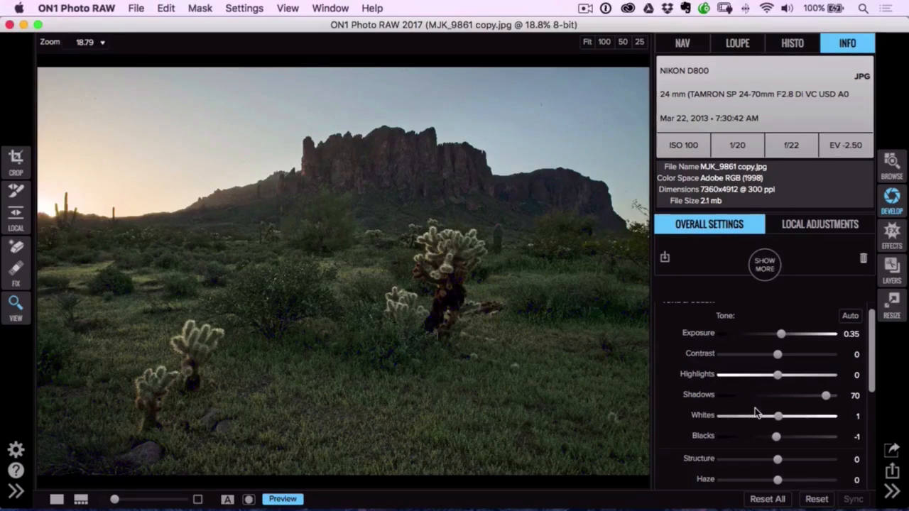
Step: Set the desert mountain photo's Structure to 12 and warm its color with Temperature 18
{"action": "scroll", "coordinate": [868, 389], "scroll_direction": "down", "scroll_amount": 5}
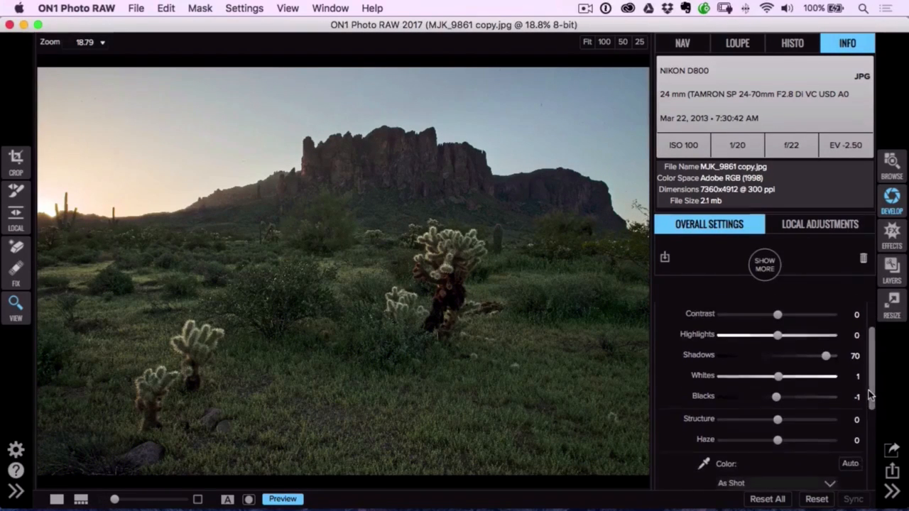
{"action": "left_click_drag", "start_coordinate": [778, 375], "coordinate": [794, 376]}
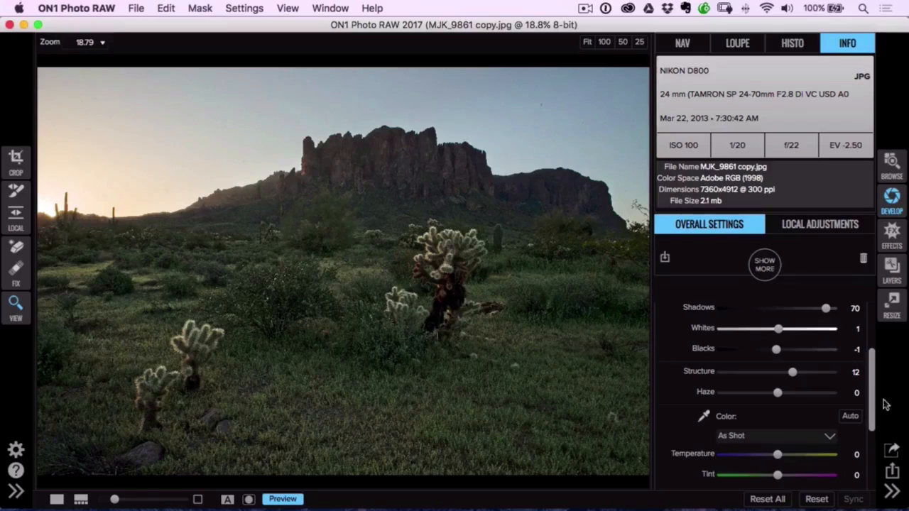
{"action": "scroll", "coordinate": [810, 397], "scroll_direction": "down", "scroll_amount": 3}
{"action": "left_click_drag", "start_coordinate": [778, 388], "coordinate": [801, 394]}
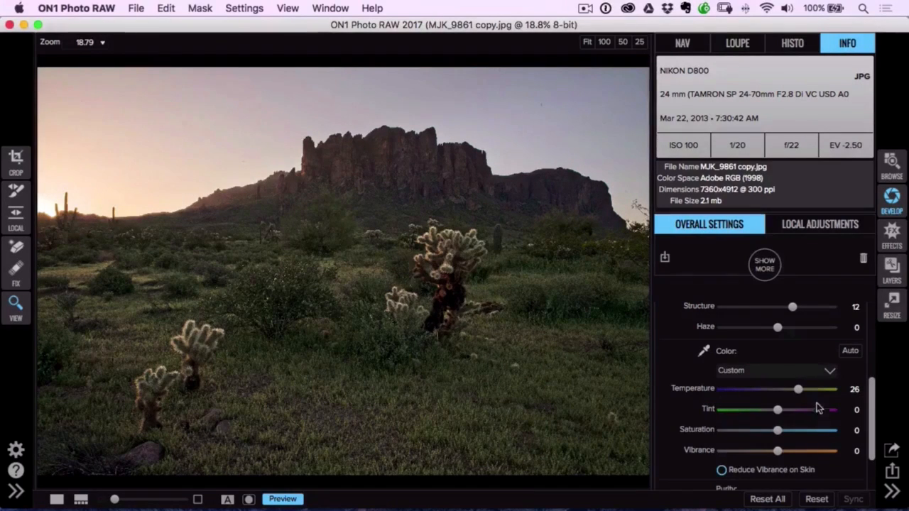
{"action": "left_click_drag", "start_coordinate": [800, 391], "coordinate": [791, 395]}
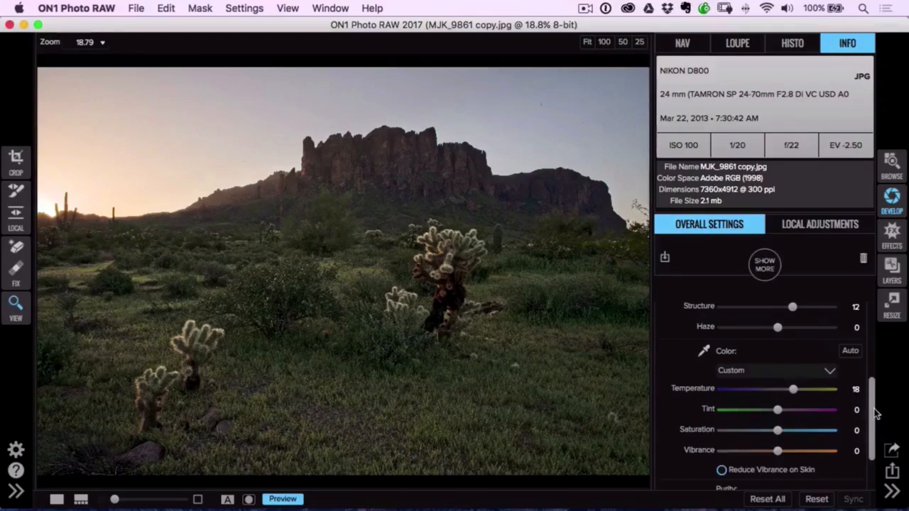
Step: Compare the desert photo with its unedited version, and raise its overall Exposure to 0.65
{"action": "left_click_drag", "start_coordinate": [875, 414], "coordinate": [866, 289]}
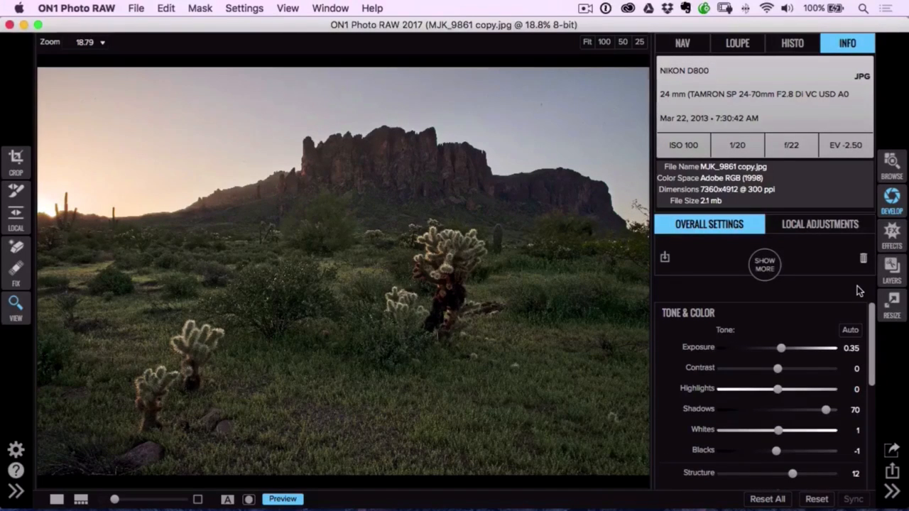
{"action": "key", "text": "p"}
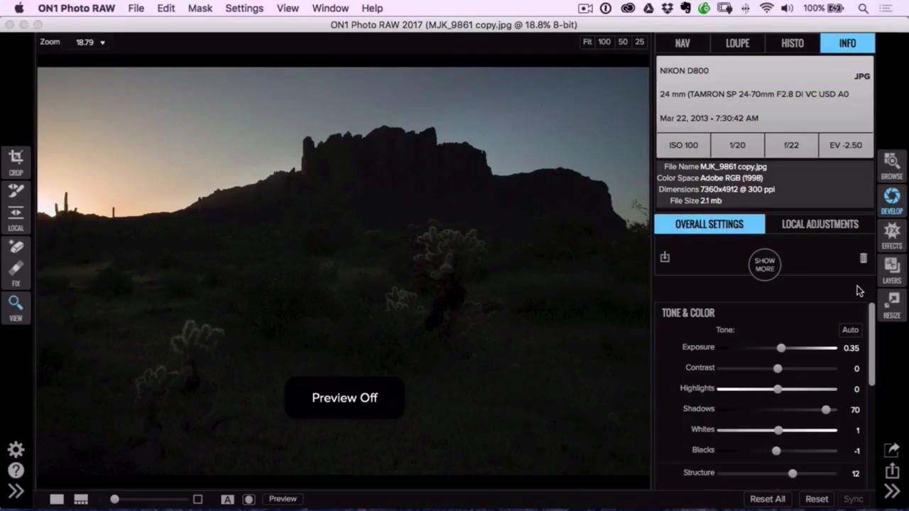
{"action": "key", "text": "p"}
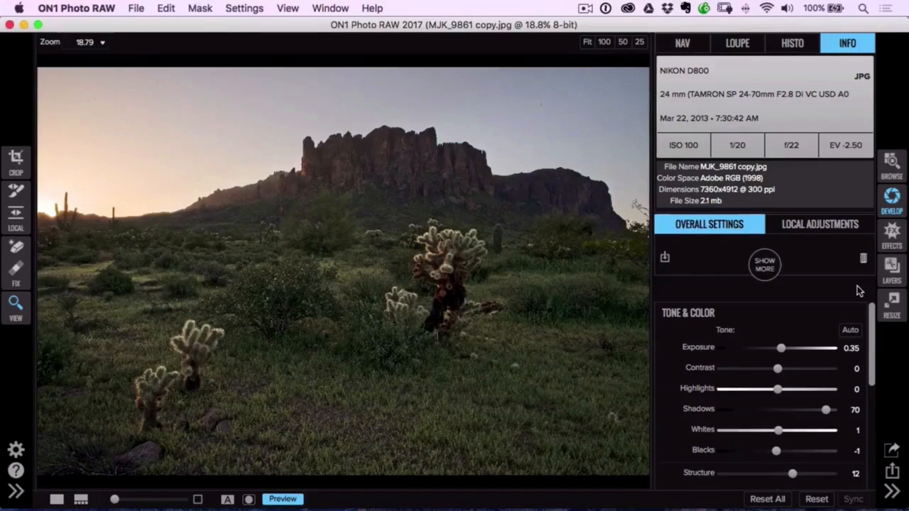
{"action": "left_click_drag", "start_coordinate": [781, 348], "coordinate": [784, 348]}
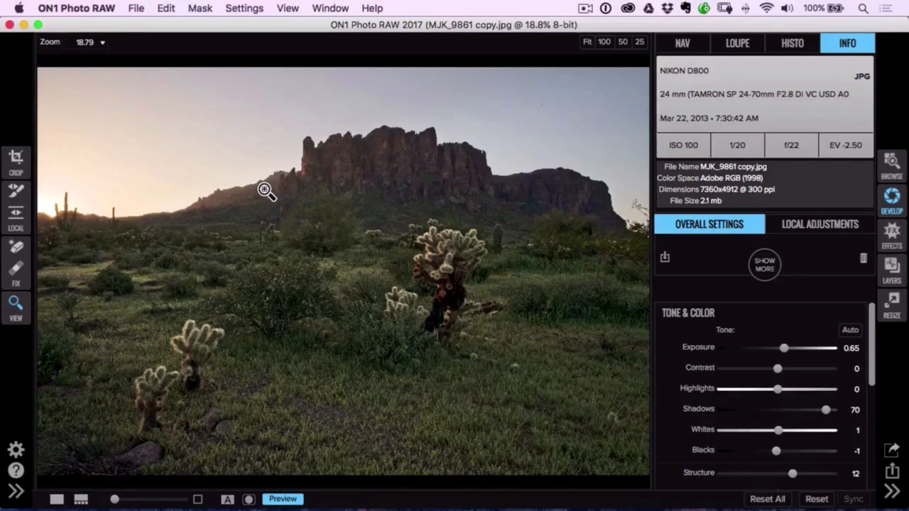
Step: Apply the Screen sharpening preset and add a Big Softy vignette with Brightness -36 to the desert photo
{"action": "scroll", "coordinate": [795, 304], "scroll_direction": "down", "scroll_amount": 20}
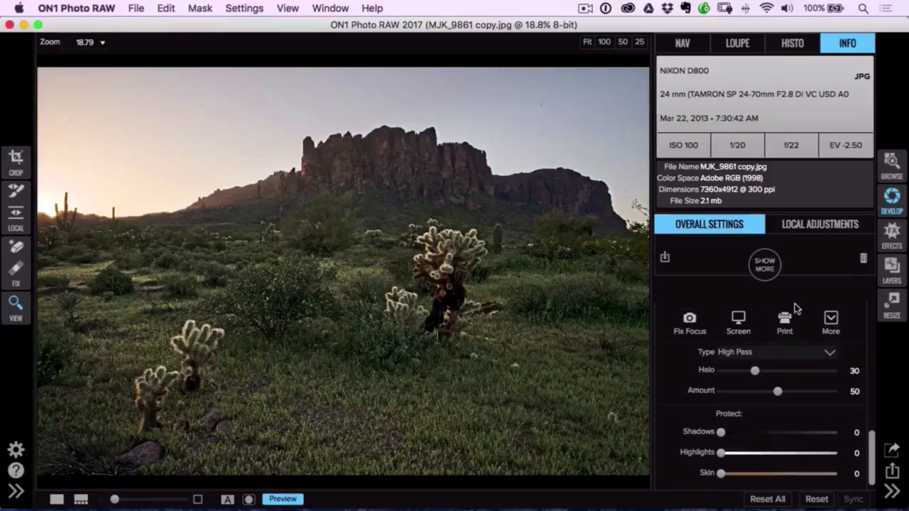
{"action": "left_click", "coordinate": [737, 323]}
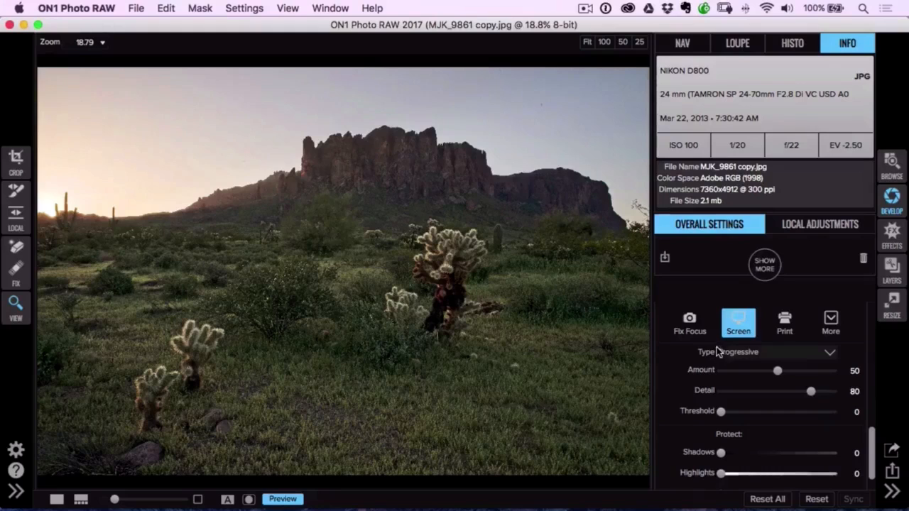
{"action": "left_click", "coordinate": [765, 272]}
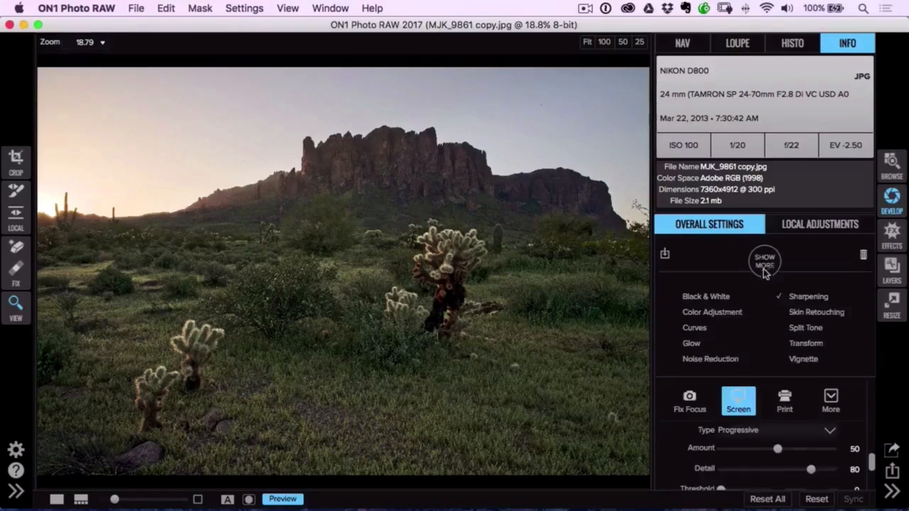
{"action": "left_click", "coordinate": [797, 359]}
{"action": "left_click", "coordinate": [760, 347]}
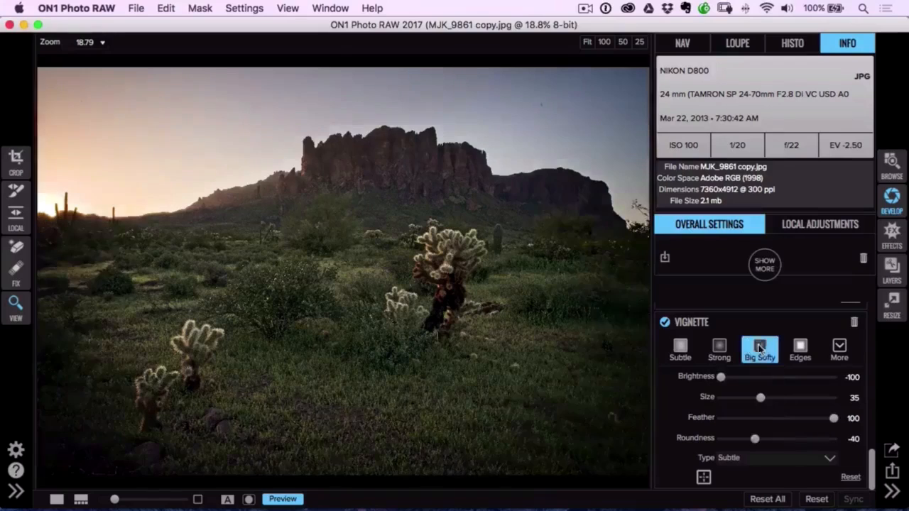
{"action": "left_click_drag", "start_coordinate": [730, 380], "coordinate": [758, 380]}
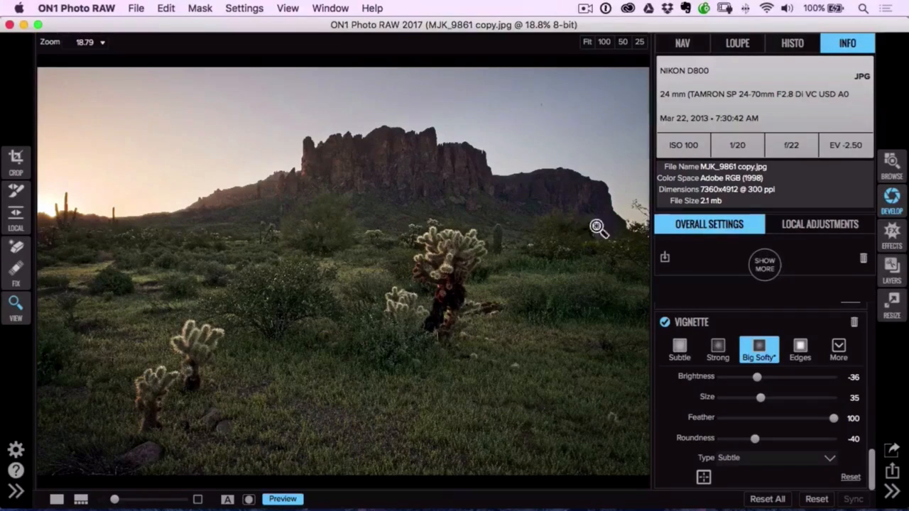
Step: Place a linear darkening gradient over the sky, tilt it along the mountain slope, widen its feather and shift it down across the mountain base
{"action": "left_click", "coordinate": [799, 226]}
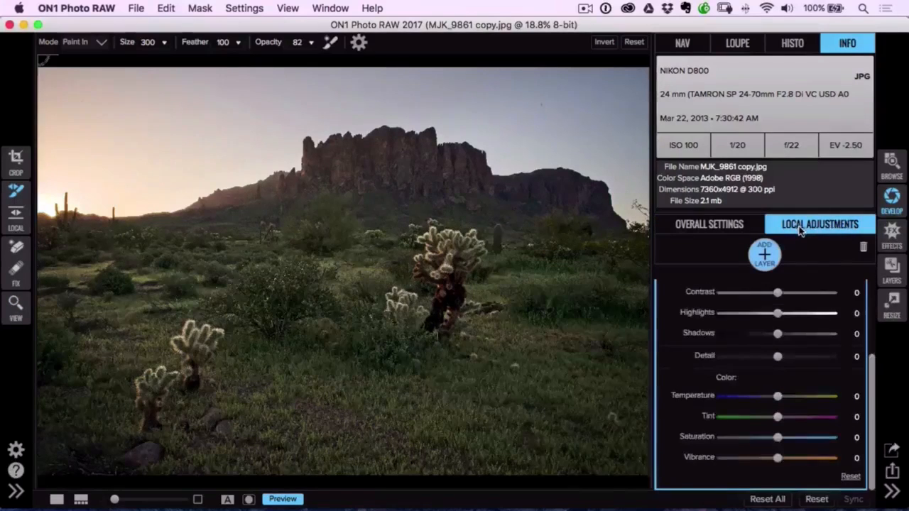
{"action": "scroll", "coordinate": [872, 330], "scroll_direction": "up", "scroll_amount": 2}
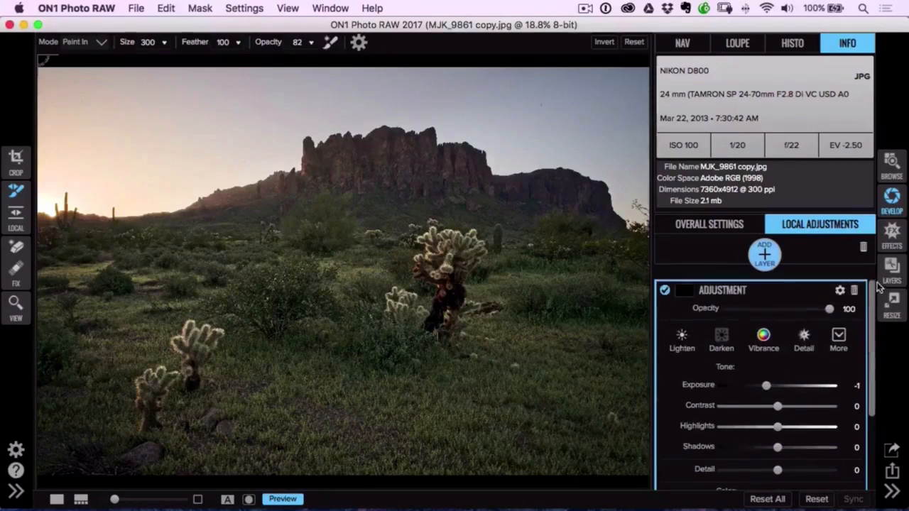
{"action": "left_click", "coordinate": [14, 216]}
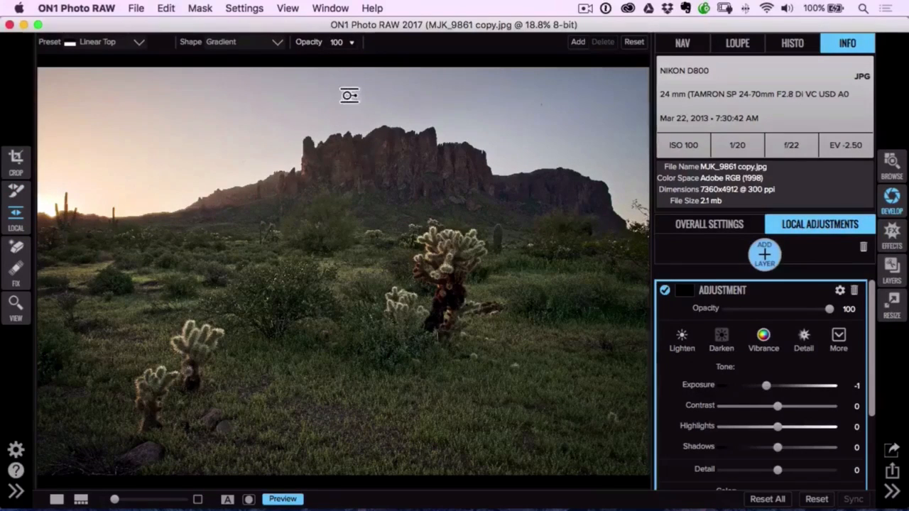
{"action": "left_click", "coordinate": [350, 185]}
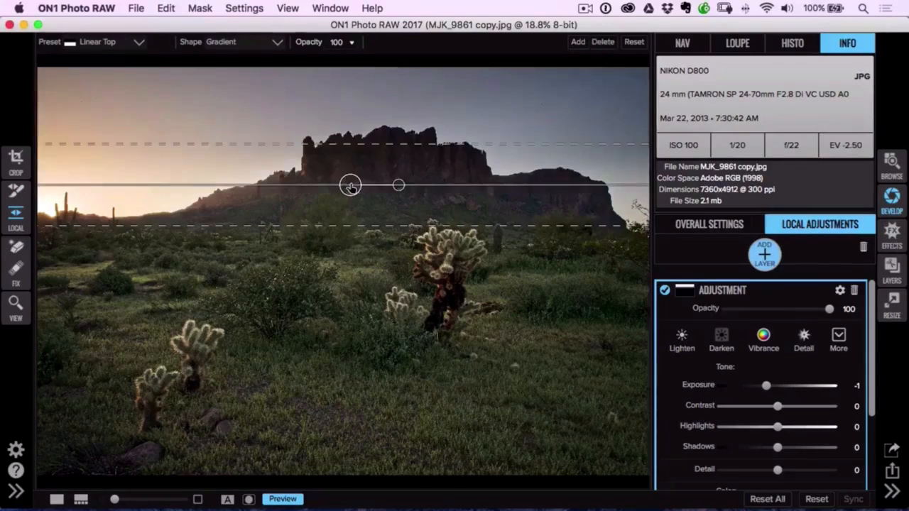
{"action": "left_click_drag", "start_coordinate": [400, 186], "coordinate": [402, 181]}
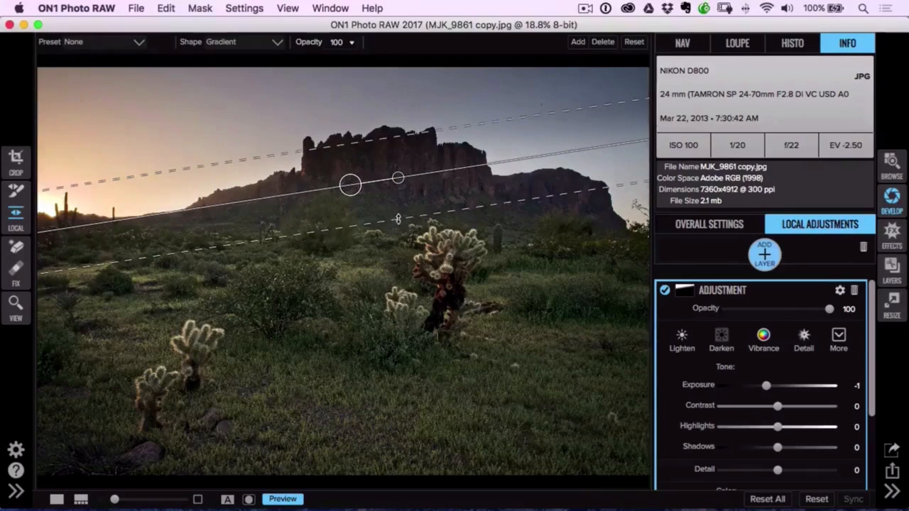
{"action": "left_click_drag", "start_coordinate": [398, 219], "coordinate": [411, 259]}
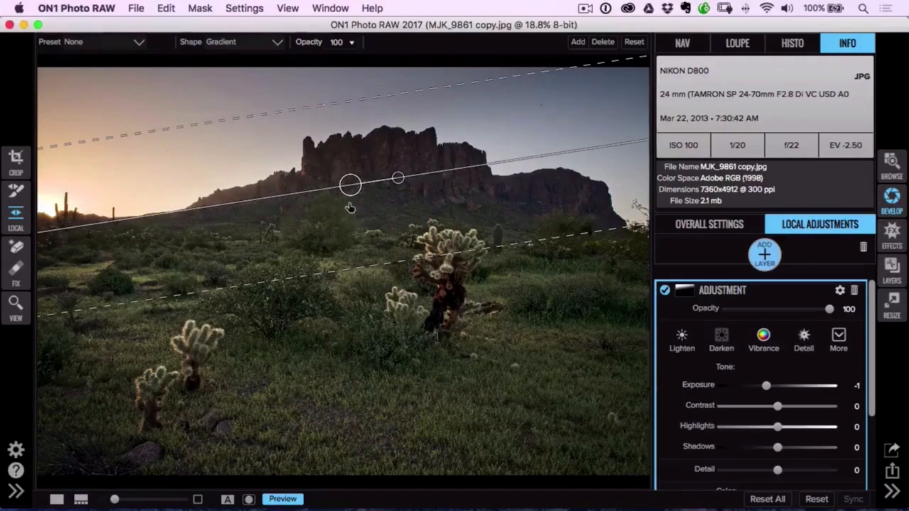
{"action": "left_click_drag", "start_coordinate": [349, 185], "coordinate": [381, 211]}
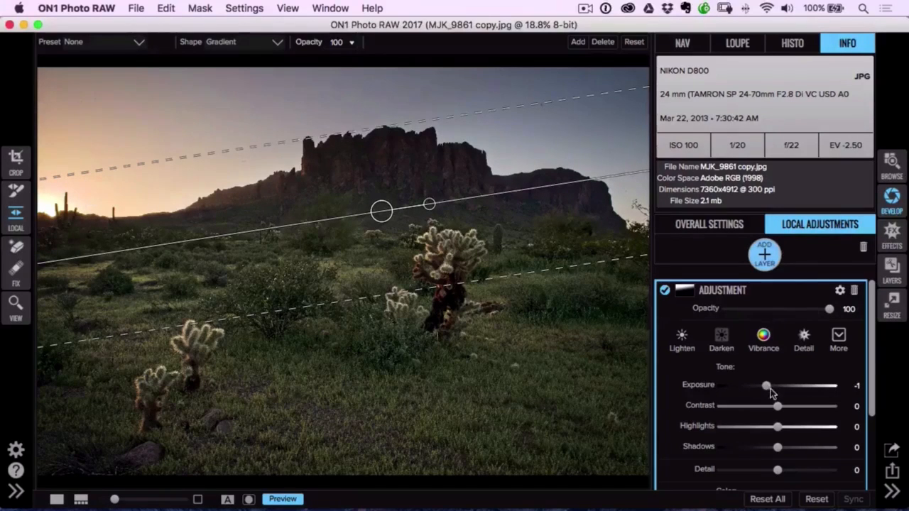
Step: Set the sky gradient's Exposure to -1.1 and Temperature to -24, and give it a modest Saturation boost
{"action": "mouse_move", "coordinate": [770, 393]}
{"action": "left_mouse_down"}
{"action": "mouse_move", "coordinate": [778, 389]}
{"action": "mouse_move", "coordinate": [770, 397]}
{"action": "left_mouse_up"}
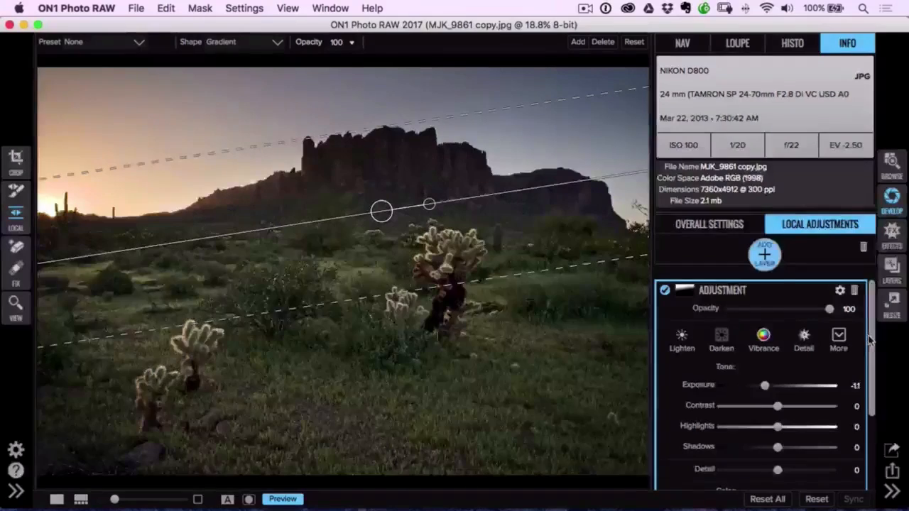
{"action": "scroll", "coordinate": [787, 404], "scroll_direction": "down", "scroll_amount": 5}
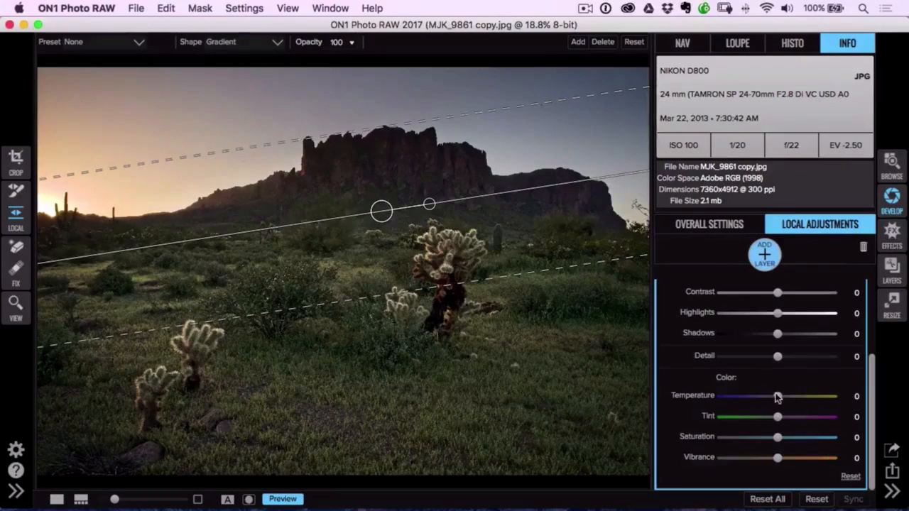
{"action": "mouse_move", "coordinate": [765, 400]}
{"action": "left_mouse_down"}
{"action": "mouse_move", "coordinate": [747, 400]}
{"action": "mouse_move", "coordinate": [758, 401]}
{"action": "left_mouse_up"}
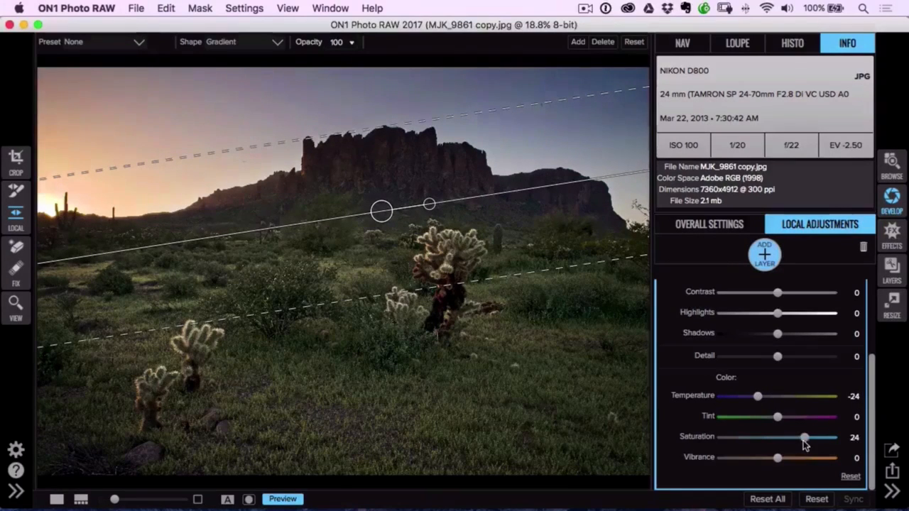
{"action": "left_click_drag", "start_coordinate": [804, 440], "coordinate": [789, 444]}
Step: Set the sky gradient's Exposure to -0.95 and its Shadows to 100
{"action": "left_click_drag", "start_coordinate": [878, 397], "coordinate": [875, 369]}
{"action": "scroll", "coordinate": [770, 351], "scroll_direction": "up", "scroll_amount": 3}
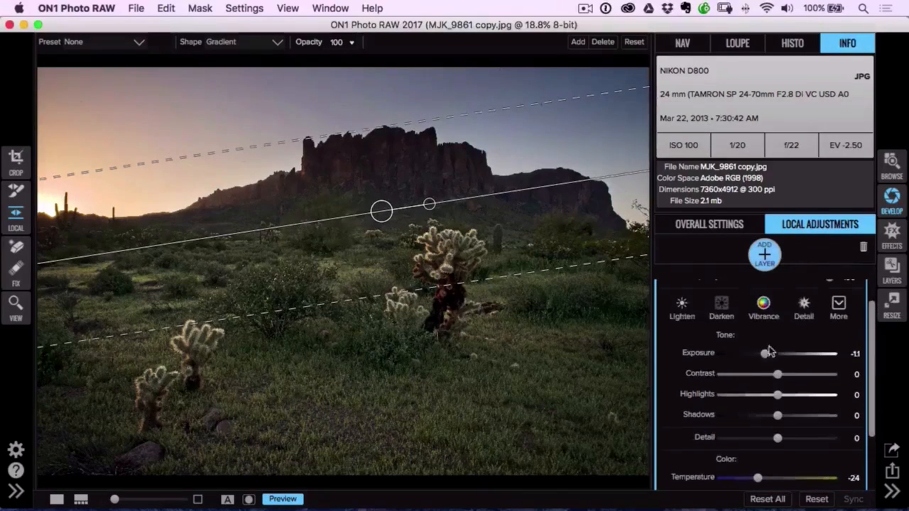
{"action": "left_click_drag", "start_coordinate": [767, 357], "coordinate": [767, 354]}
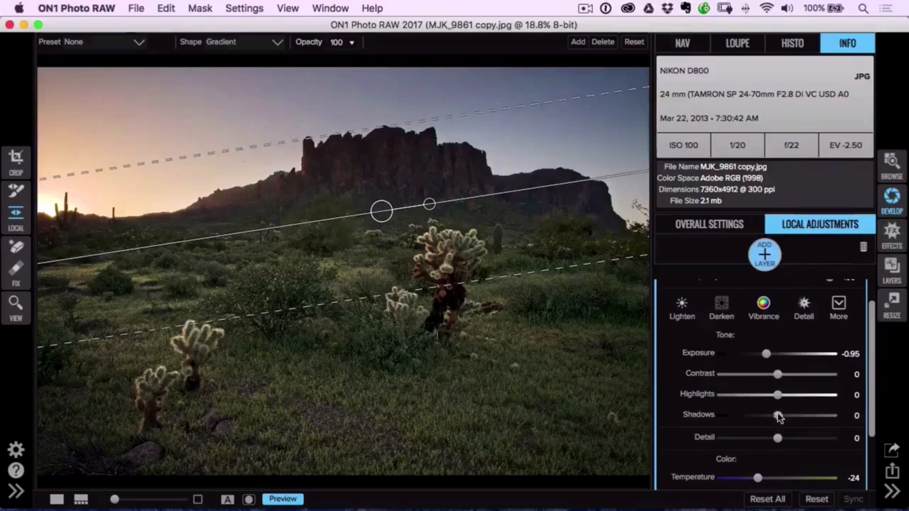
{"action": "left_click_drag", "start_coordinate": [778, 416], "coordinate": [805, 416]}
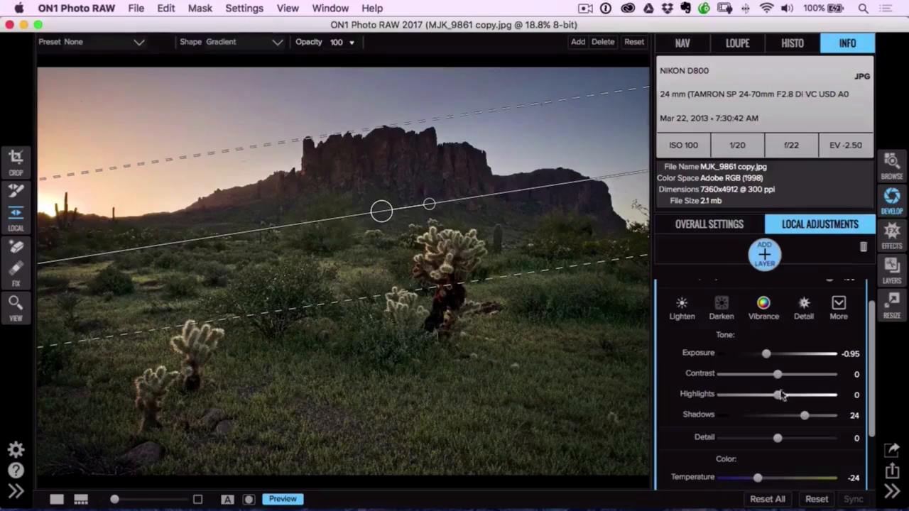
{"action": "left_click_drag", "start_coordinate": [805, 415], "coordinate": [843, 420]}
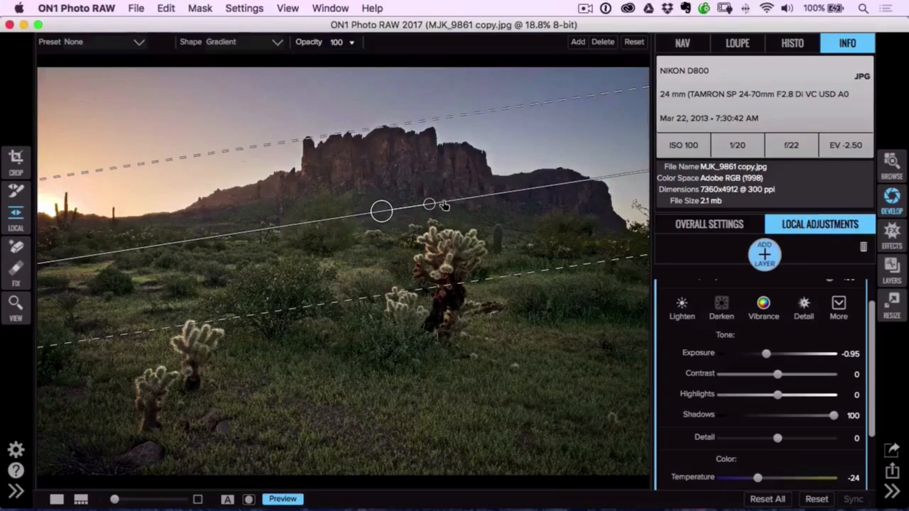
Step: Add a Lighten adjustment layer and set up its paint-in brush with Opacity 44 and Perfect Brush enabled
{"action": "left_click", "coordinate": [765, 257]}
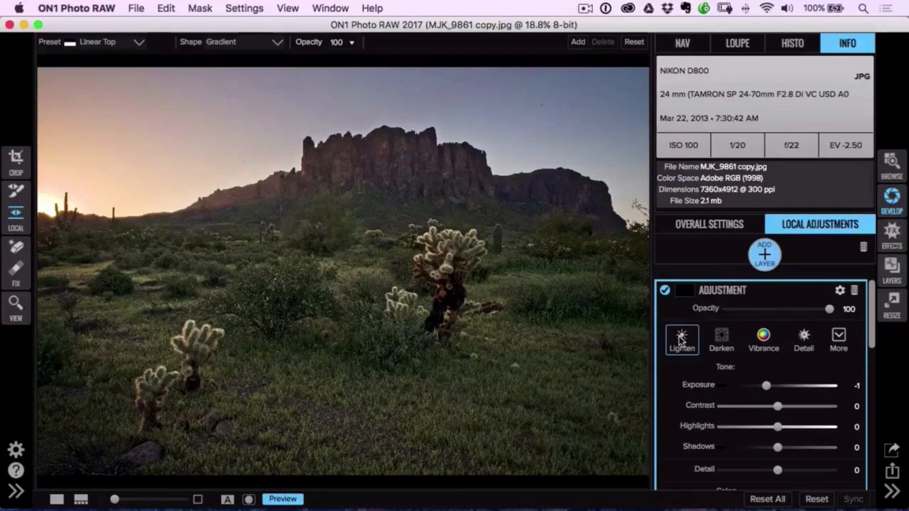
{"action": "left_click", "coordinate": [15, 190]}
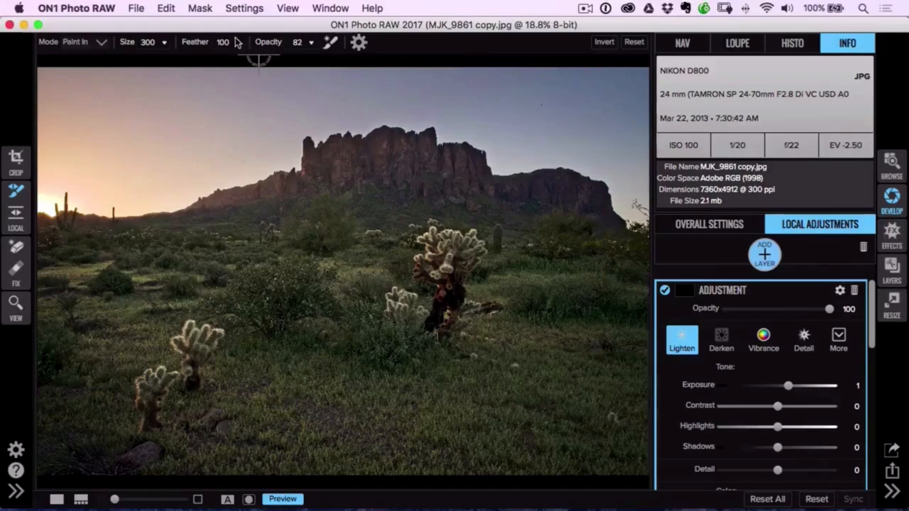
{"action": "left_click", "coordinate": [310, 44]}
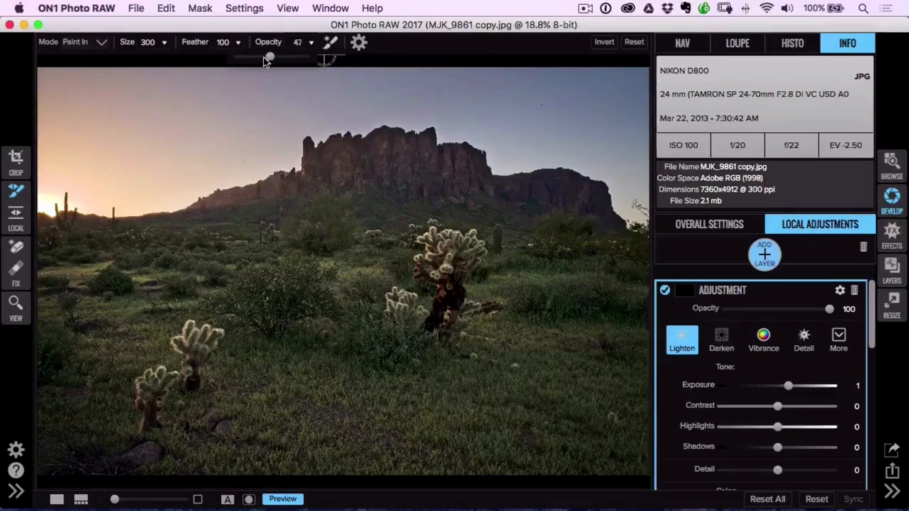
{"action": "left_click_drag", "start_coordinate": [263, 60], "coordinate": [271, 61]}
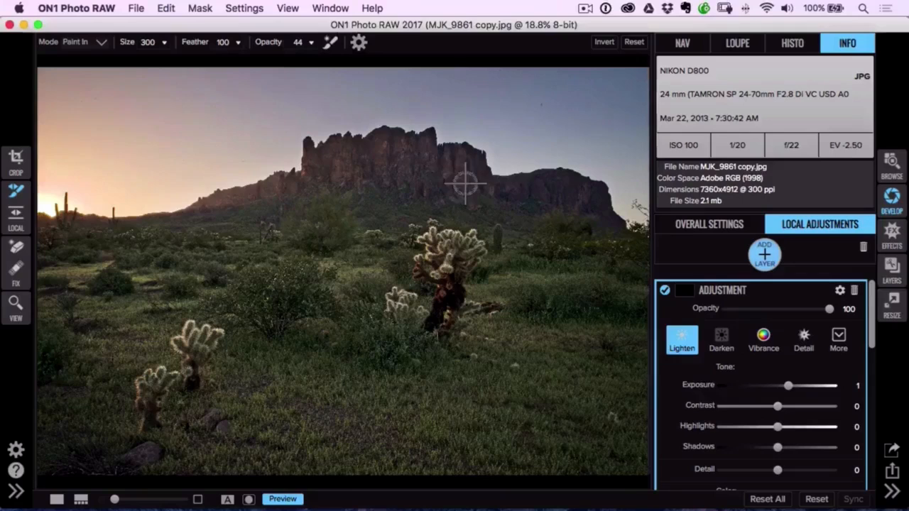
{"action": "left_click", "coordinate": [329, 42]}
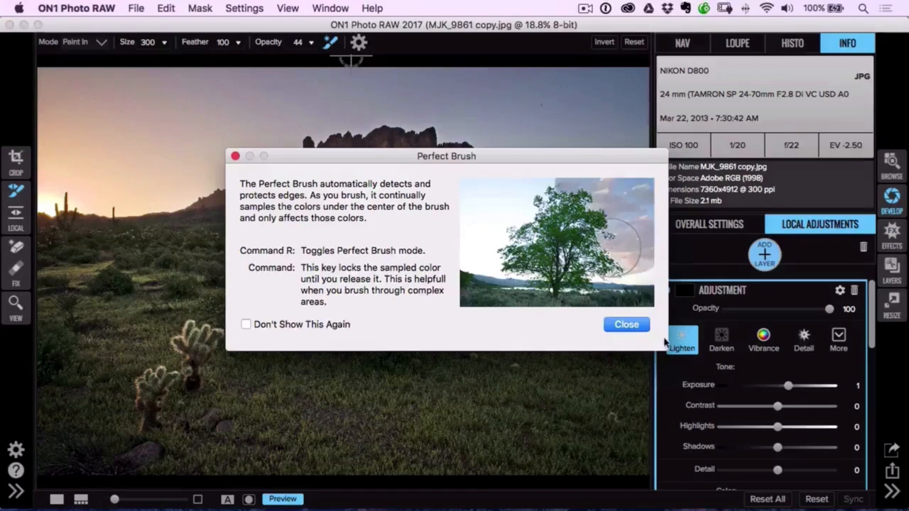
{"action": "left_click", "coordinate": [627, 324]}
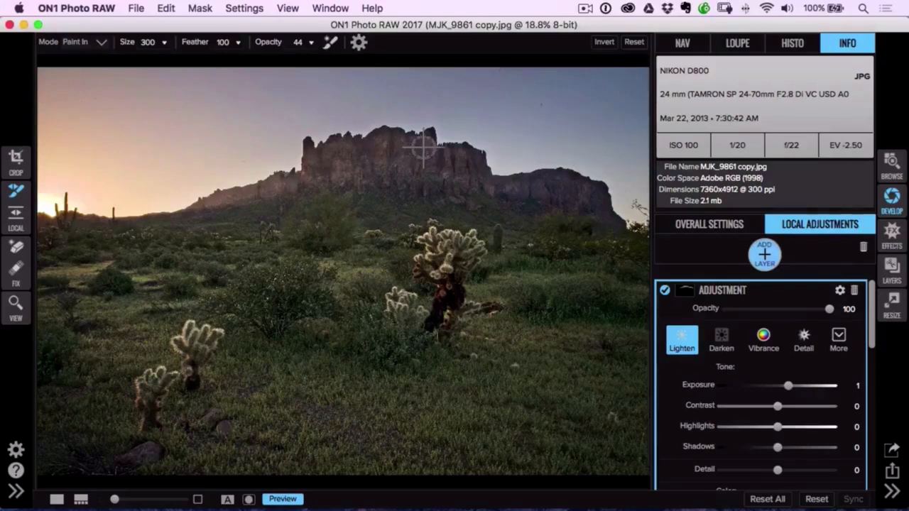
Step: Reduce the Lighten layer's adjustment brush to size 125 for painting along the mountain
{"action": "key", "text": "bracketleft"}
{"action": "key", "text": "bracketleft"}
{"action": "key", "text": "bracketleft"}
{"action": "key", "text": "bracketleft"}
{"action": "key", "text": "bracketleft"}
{"action": "key", "text": "bracketleft"}
{"action": "key", "text": "bracketleft"}
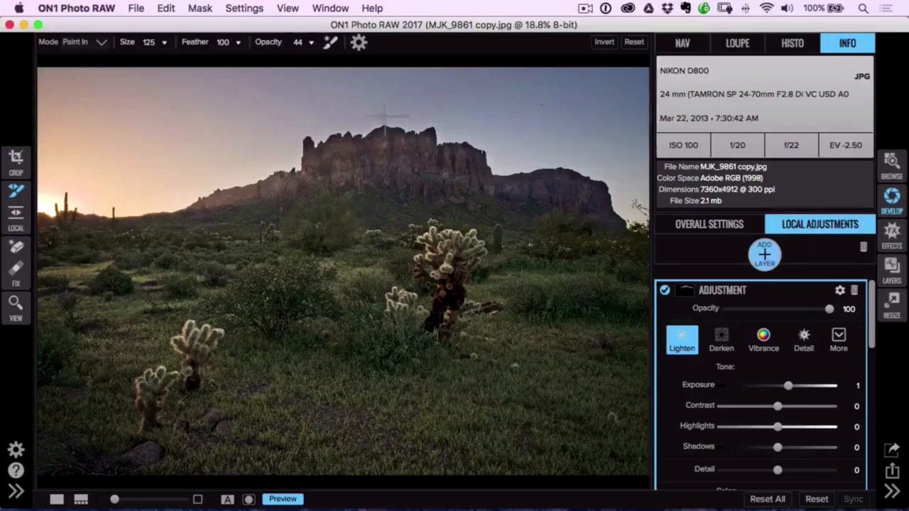
Step: Display the Lighten layer's mask to examine the painted mountain area, and return to the normal photo view
{"action": "left_click", "coordinate": [287, 9]}
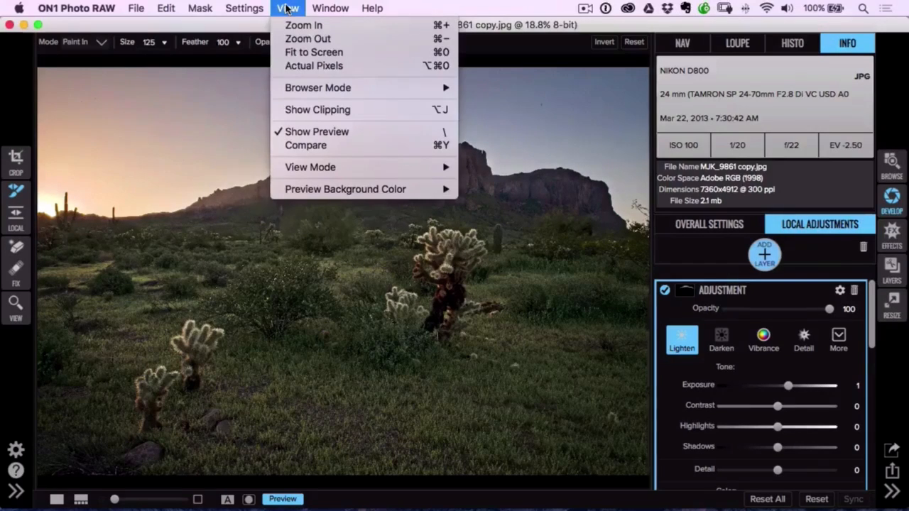
{"action": "mouse_move", "coordinate": [206, 2]}
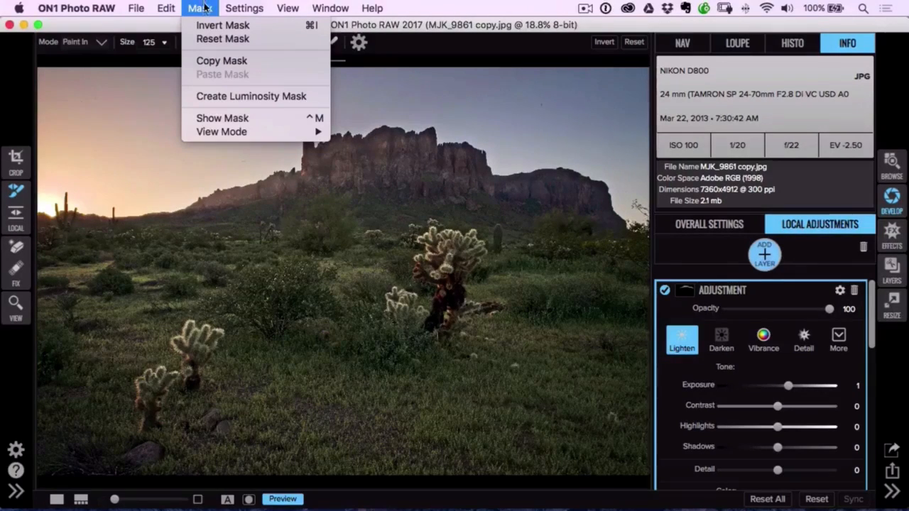
{"action": "left_click", "coordinate": [240, 119]}
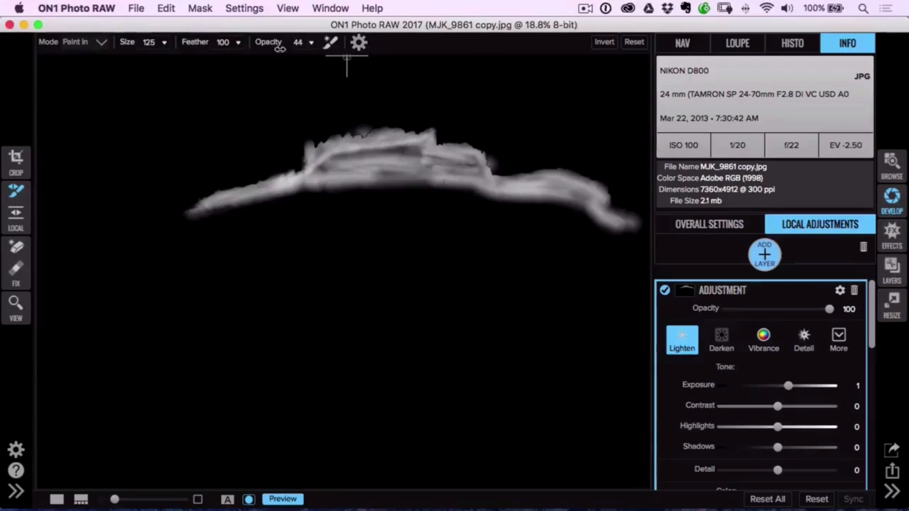
{"action": "left_click", "coordinate": [297, 43]}
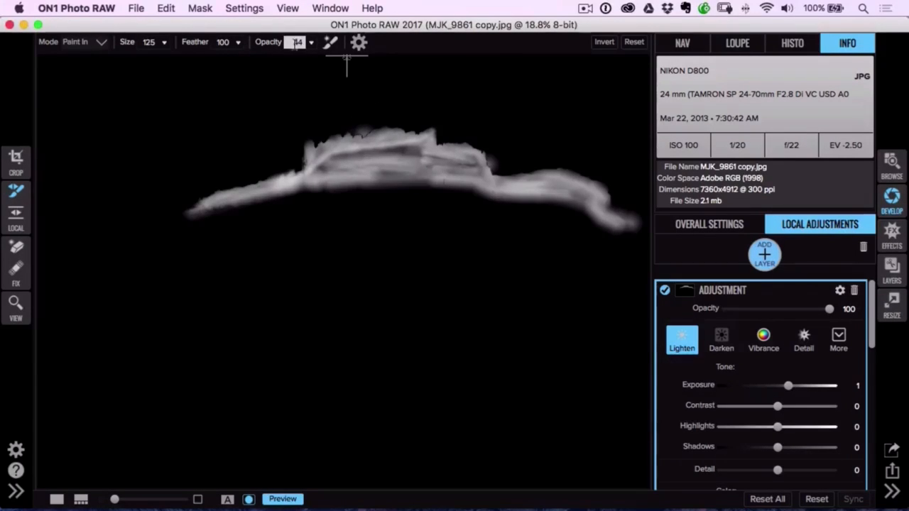
{"action": "left_click", "coordinate": [200, 8]}
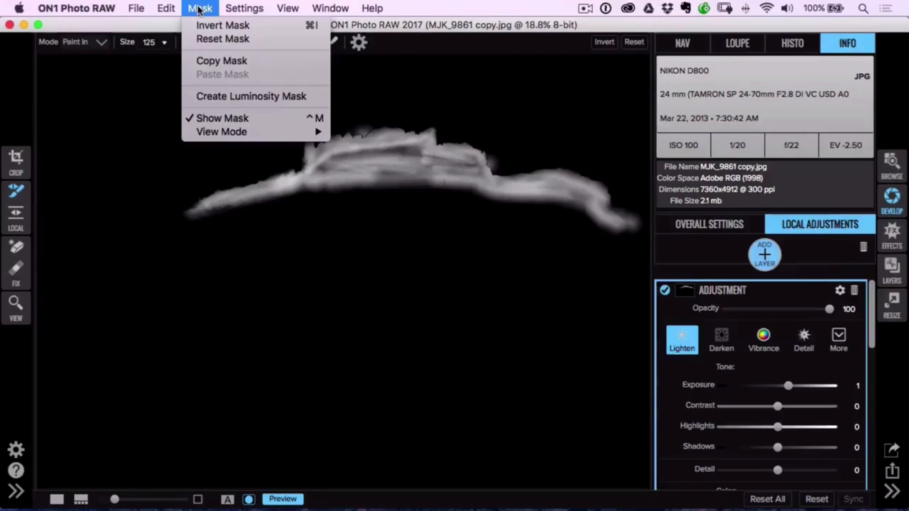
{"action": "left_click", "coordinate": [202, 117]}
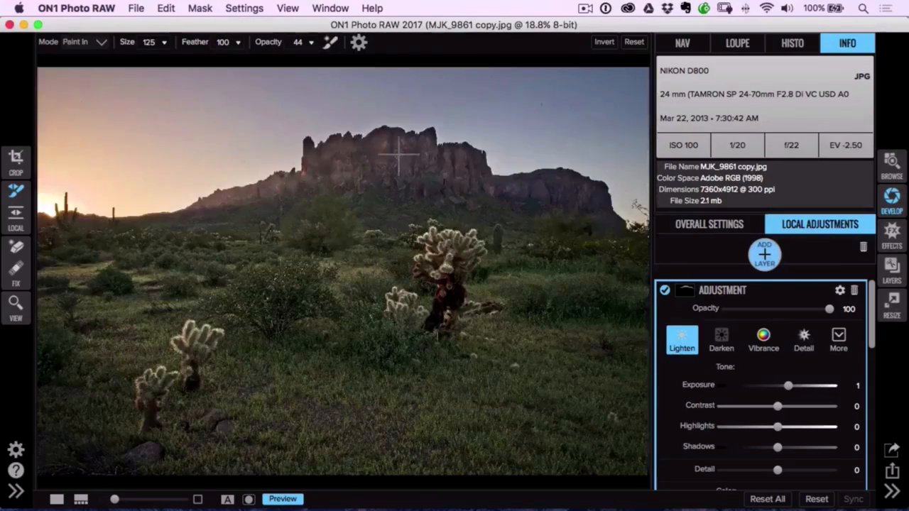
Step: Enlarge the adjustment brush to size 350
{"action": "key", "text": "bracketright"}
{"action": "key", "text": "bracketright"}
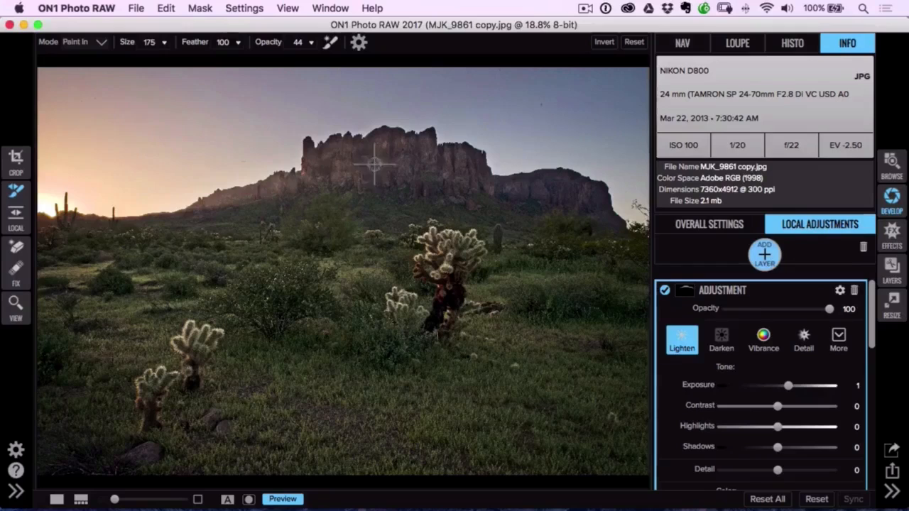
{"action": "key", "text": "bracketright"}
{"action": "key", "text": "bracketright"}
{"action": "key", "text": "bracketright"}
{"action": "key", "text": "bracketright"}
{"action": "key", "text": "bracketright"}
{"action": "key", "text": "bracketright"}
{"action": "key", "text": "bracketright"}
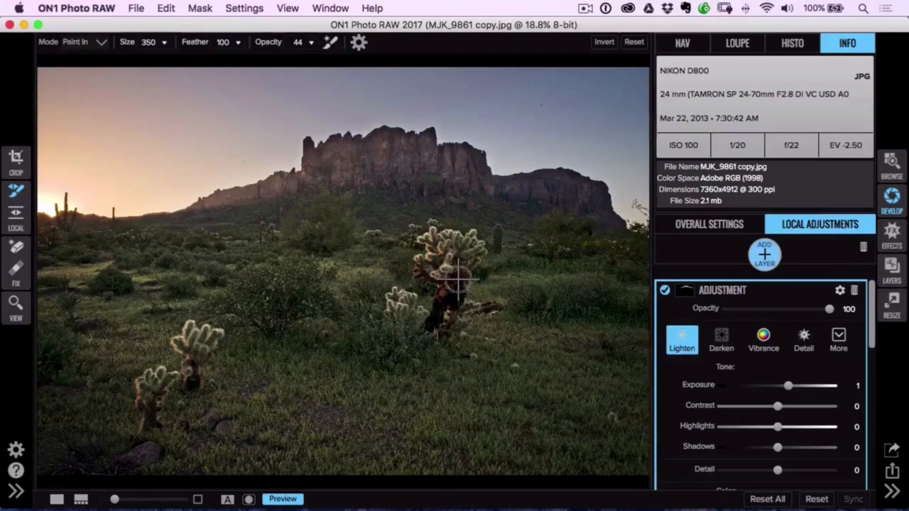
Step: Set the mountain Lighten layer's Exposure to 0.55, Shadows to 4 and Detail to 34
{"action": "scroll", "coordinate": [852, 339], "scroll_direction": "down", "scroll_amount": 2}
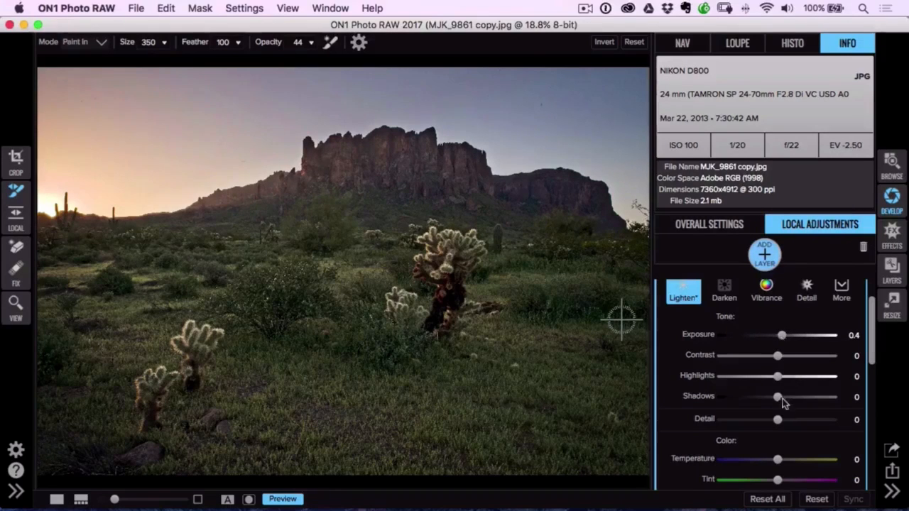
{"action": "mouse_move", "coordinate": [781, 398]}
{"action": "left_mouse_down"}
{"action": "mouse_move", "coordinate": [804, 389]}
{"action": "mouse_move", "coordinate": [790, 391]}
{"action": "left_mouse_up"}
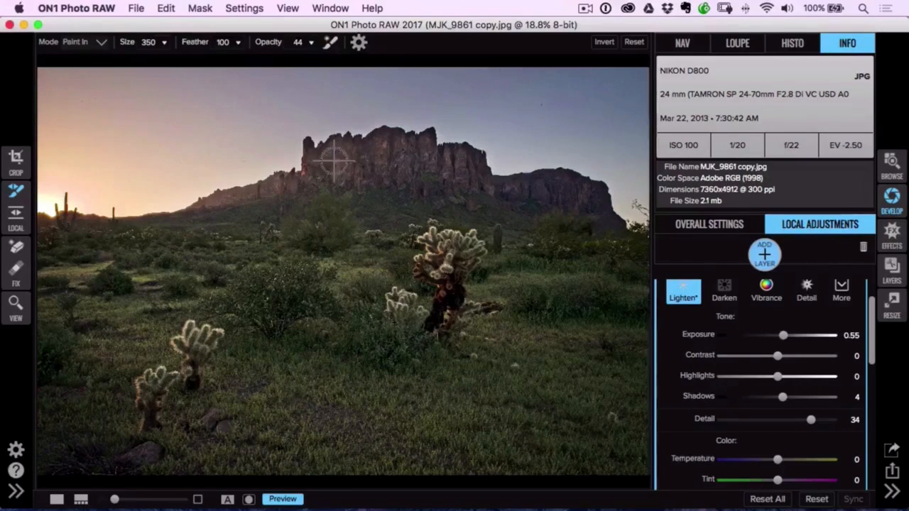
Step: Add a Detail adjustment layer for the cacti and raise its Exposure slightly
{"action": "left_click", "coordinate": [764, 255]}
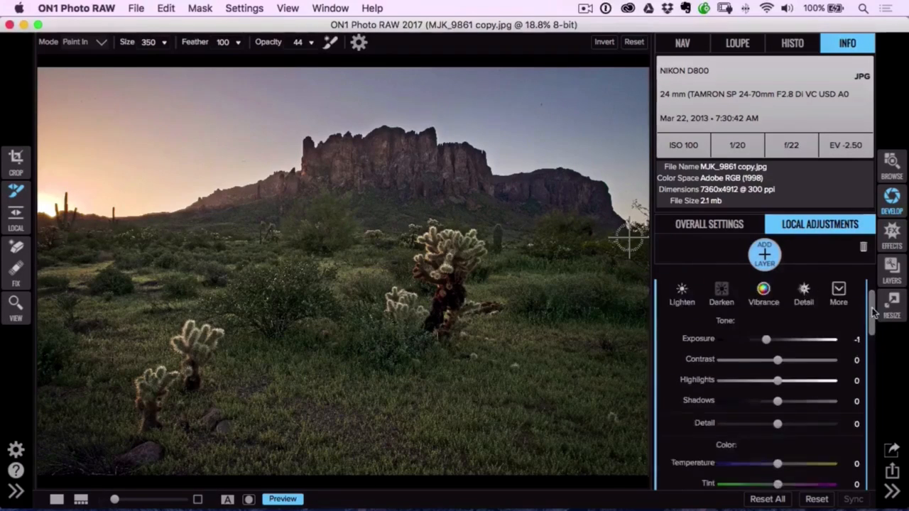
{"action": "scroll", "coordinate": [864, 321], "scroll_direction": "up", "scroll_amount": 2}
{"action": "left_click", "coordinate": [804, 341]}
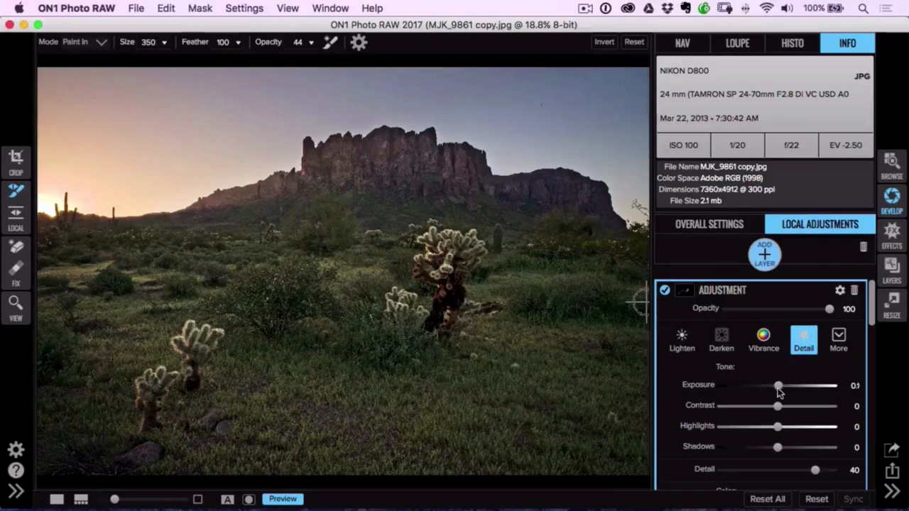
{"action": "mouse_move", "coordinate": [781, 389]}
{"action": "left_mouse_down"}
{"action": "mouse_move", "coordinate": [818, 390]}
{"action": "mouse_move", "coordinate": [782, 390]}
{"action": "left_mouse_up"}
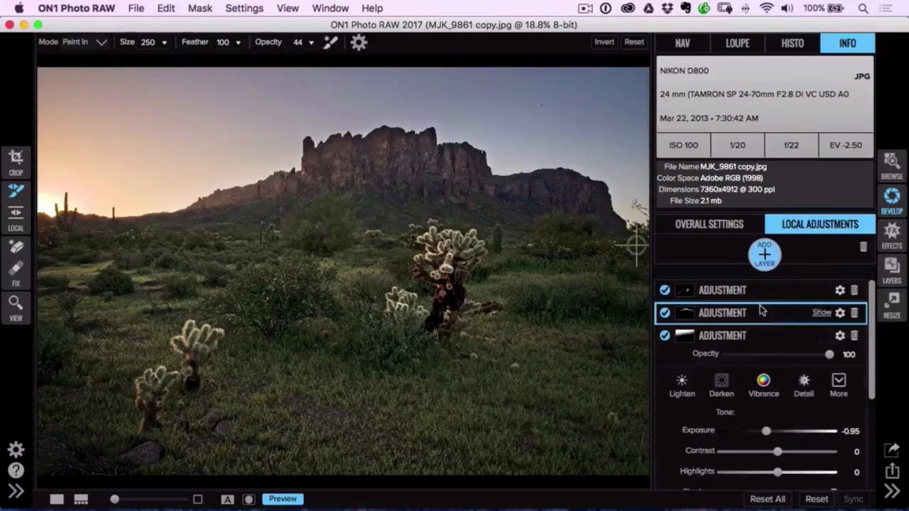
Step: Add another adjustment layer directly above the sky gradient layer and choose the Vignette preset for its gradient mask
{"action": "left_click", "coordinate": [754, 335]}
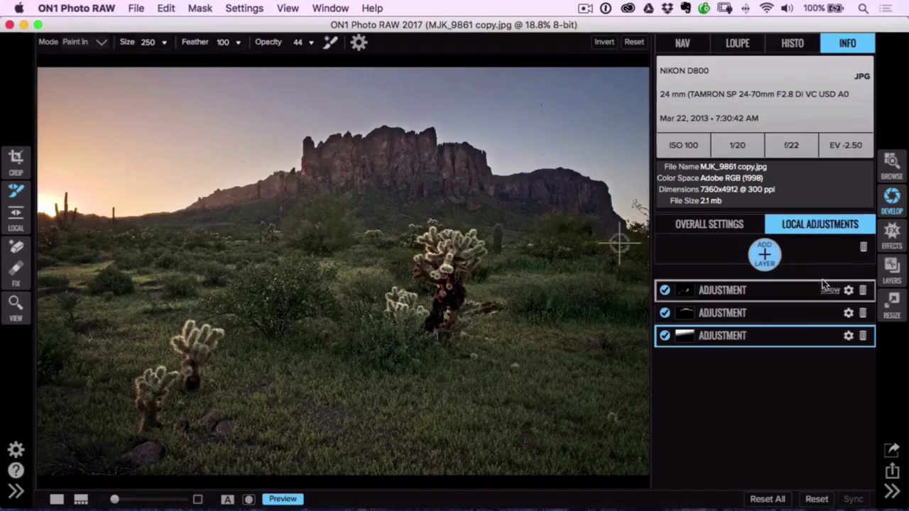
{"action": "left_click", "coordinate": [766, 257]}
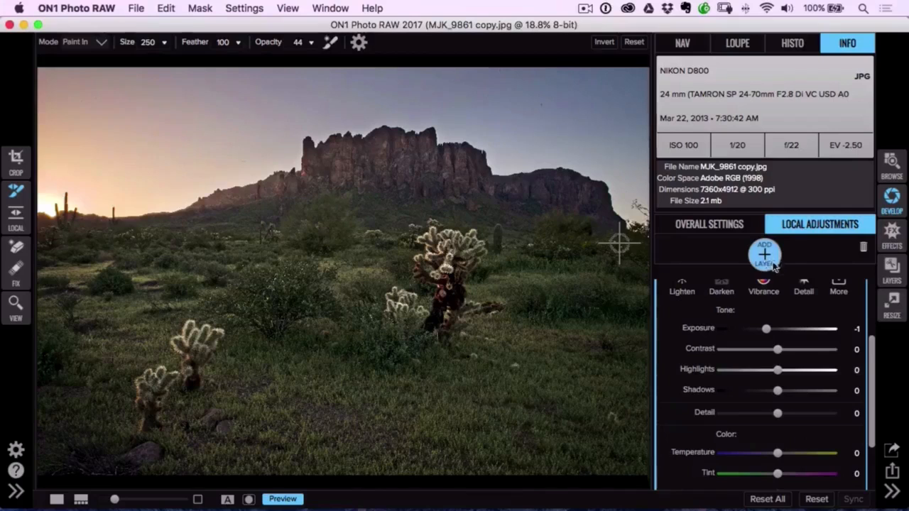
{"action": "left_click", "coordinate": [16, 214]}
{"action": "left_click", "coordinate": [108, 44]}
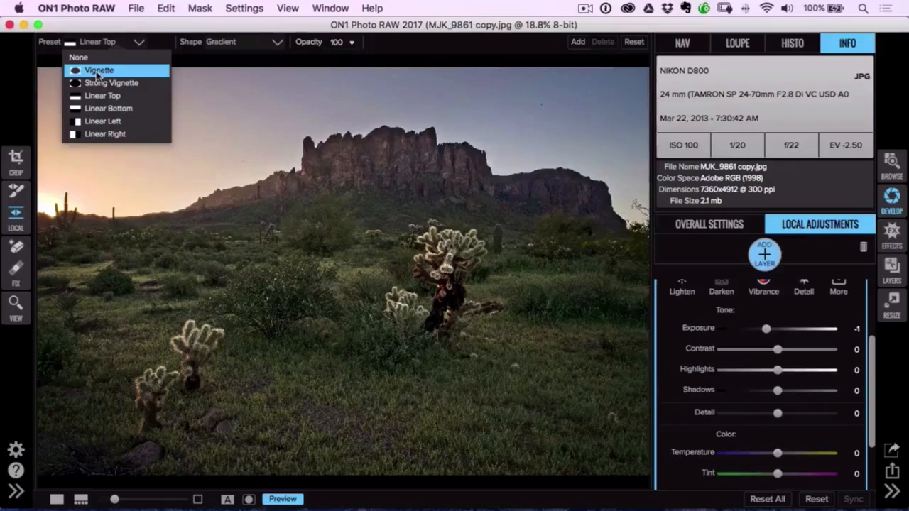
{"action": "left_click", "coordinate": [97, 71]}
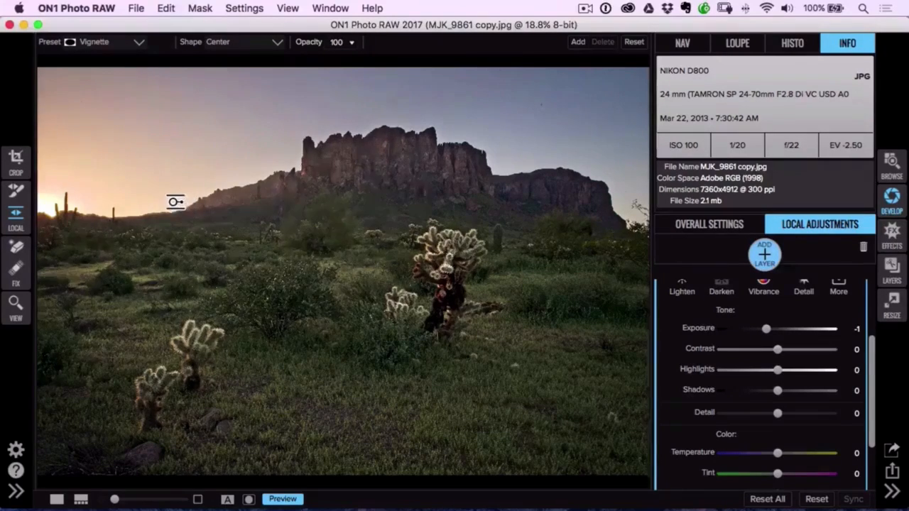
Step: Place the vignette mask at the foot of the ridge on the sunset side, with Exposure 0.6 and Temperature 35
{"action": "left_click", "coordinate": [175, 201]}
{"action": "mouse_move", "coordinate": [176, 201]}
{"action": "left_mouse_down"}
{"action": "mouse_move", "coordinate": [260, 240]}
{"action": "mouse_move", "coordinate": [135, 187]}
{"action": "mouse_move", "coordinate": [189, 225]}
{"action": "mouse_move", "coordinate": [221, 233]}
{"action": "mouse_move", "coordinate": [181, 202]}
{"action": "left_mouse_up"}
{"action": "left_click_drag", "start_coordinate": [776, 335], "coordinate": [784, 331]}
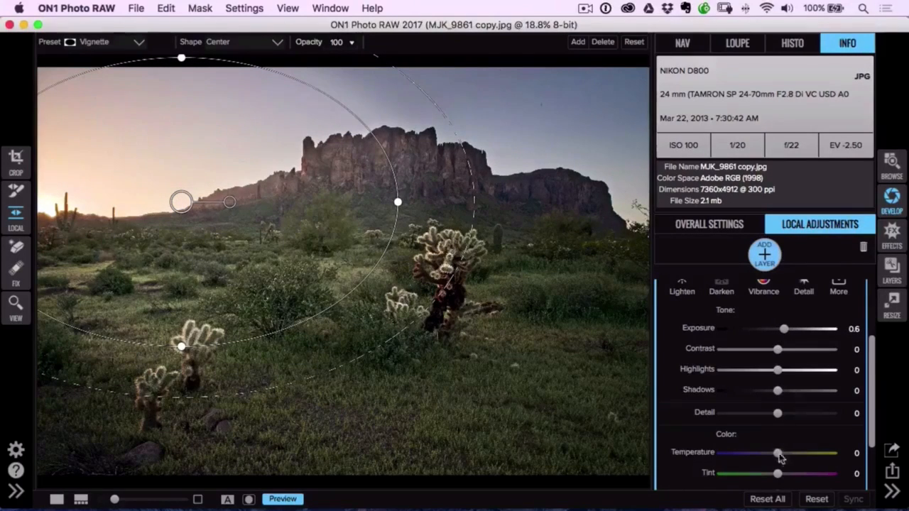
{"action": "left_click_drag", "start_coordinate": [779, 457], "coordinate": [803, 456]}
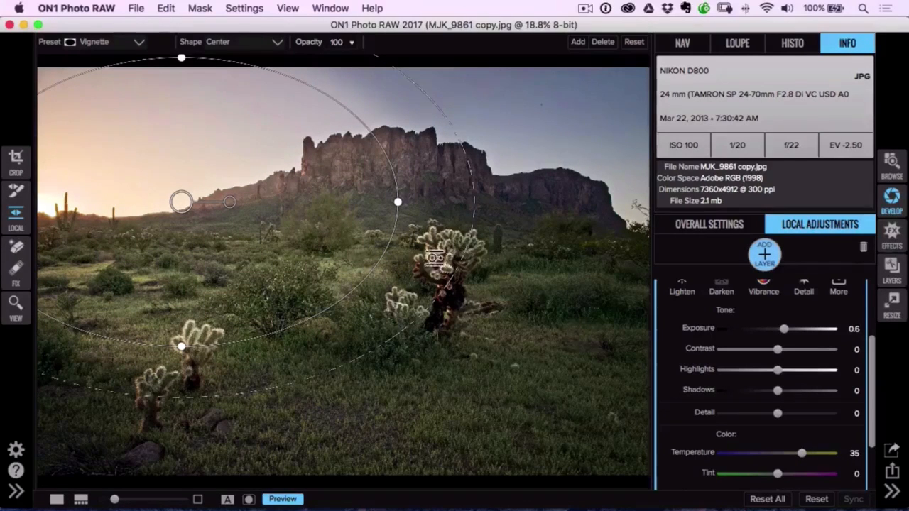
Step: Rotate the vignette mask, widen its feather, shrink the ellipse and move its centre just above the setting sun
{"action": "left_click_drag", "start_coordinate": [182, 203], "coordinate": [316, 258]}
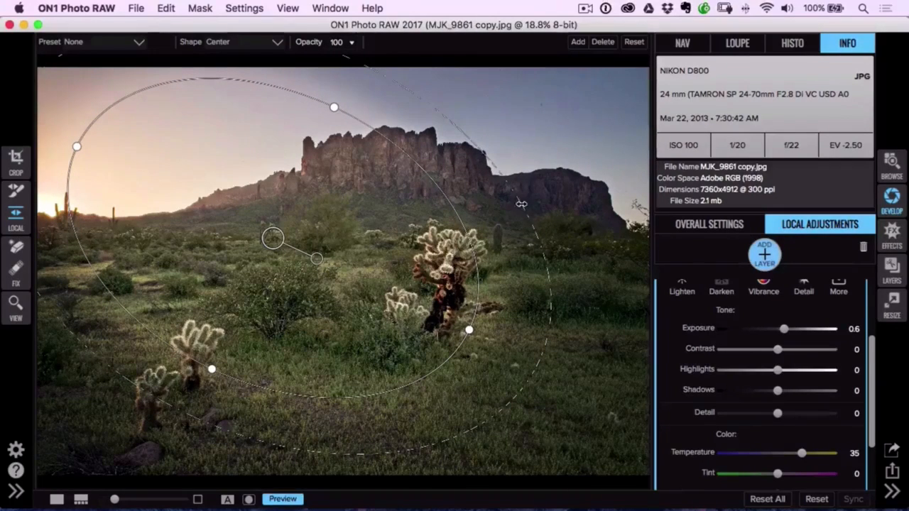
{"action": "left_click_drag", "start_coordinate": [522, 204], "coordinate": [579, 173]}
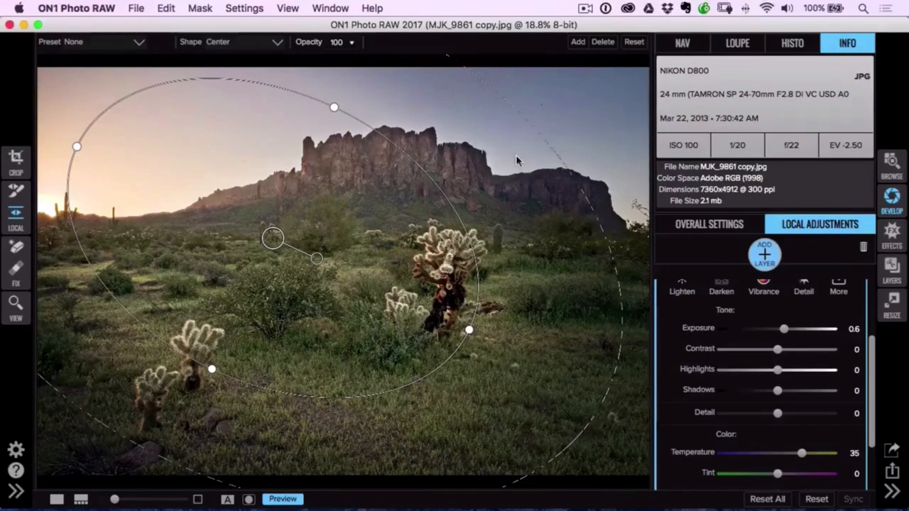
{"action": "left_click_drag", "start_coordinate": [337, 108], "coordinate": [314, 146]}
{"action": "left_click_drag", "start_coordinate": [469, 330], "coordinate": [450, 321]}
{"action": "left_click_drag", "start_coordinate": [261, 238], "coordinate": [84, 160]}
{"action": "left_click_drag", "start_coordinate": [272, 243], "coordinate": [372, 291]}
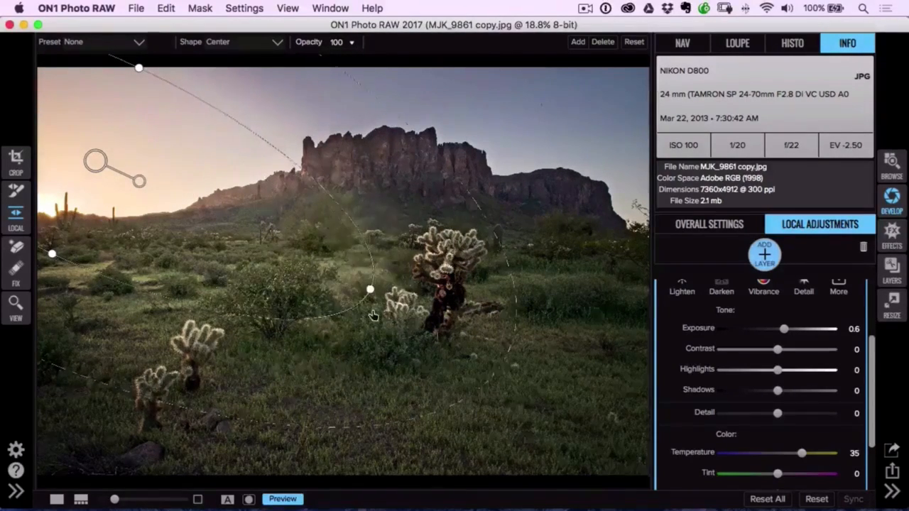
{"action": "left_click_drag", "start_coordinate": [95, 162], "coordinate": [69, 179]}
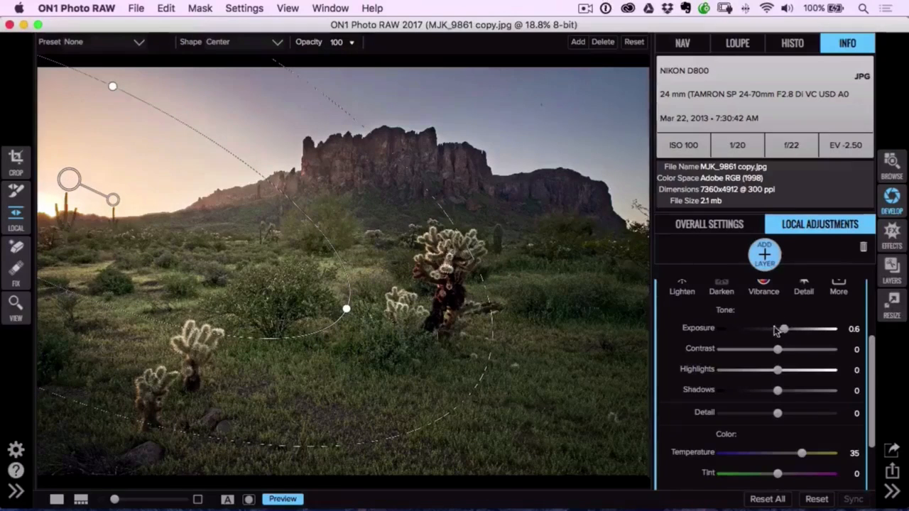
Step: Set the sun glow layer's Exposure to 0.55, Shadows to 9 and Temperature to 80
{"action": "left_click_drag", "start_coordinate": [786, 333], "coordinate": [783, 332]}
{"action": "left_click_drag", "start_coordinate": [789, 392], "coordinate": [787, 391]}
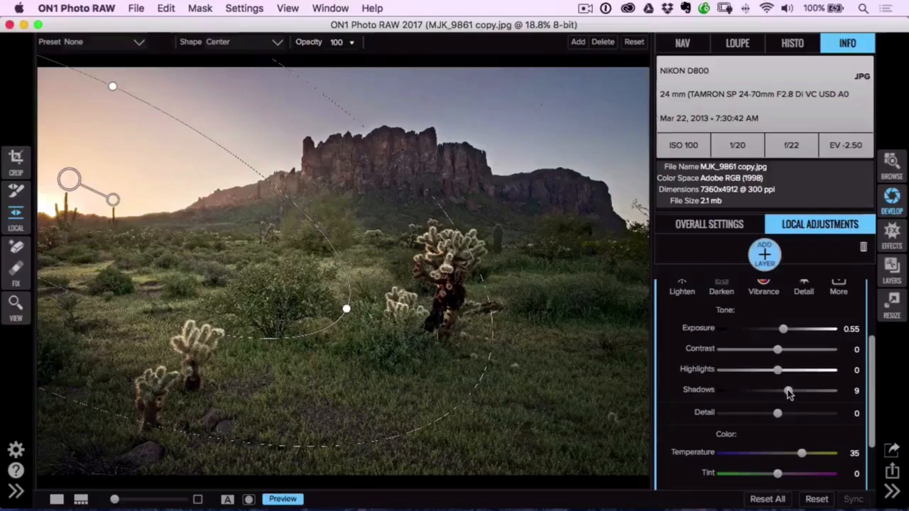
{"action": "mouse_move", "coordinate": [802, 455]}
{"action": "left_mouse_down"}
{"action": "mouse_move", "coordinate": [854, 460]}
{"action": "mouse_move", "coordinate": [792, 457]}
{"action": "mouse_move", "coordinate": [811, 456]}
{"action": "left_mouse_up"}
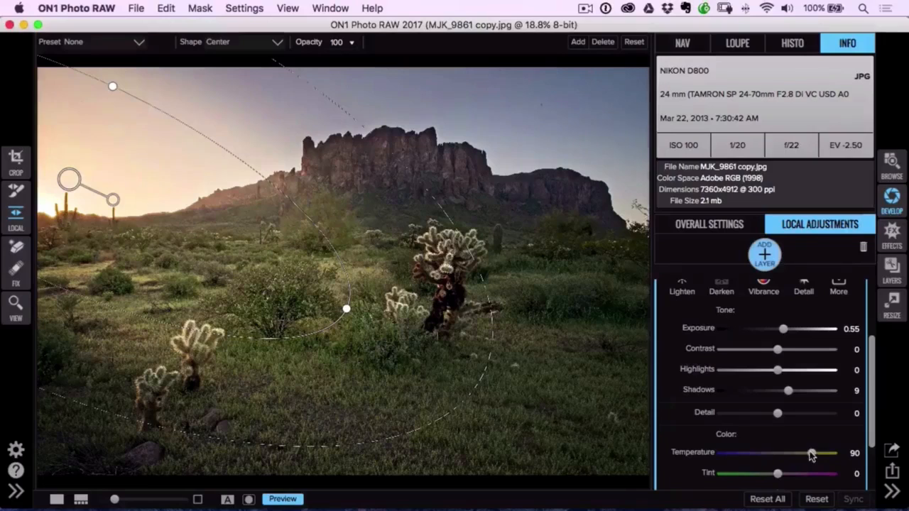
Step: Enlarge the sun glow mask slightly, move it toward the mountain, and set the layer's Exposure to 0.35
{"action": "left_click_drag", "start_coordinate": [114, 88], "coordinate": [125, 65]}
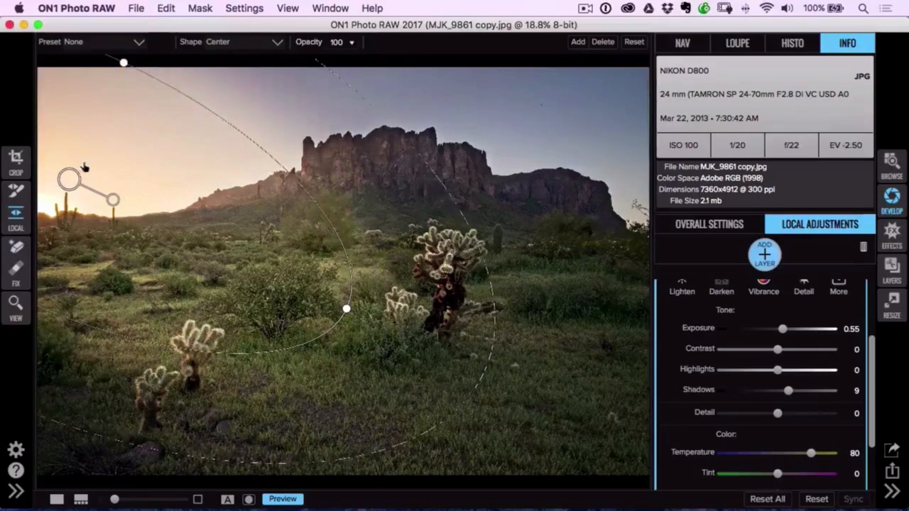
{"action": "left_click_drag", "start_coordinate": [74, 181], "coordinate": [110, 171]}
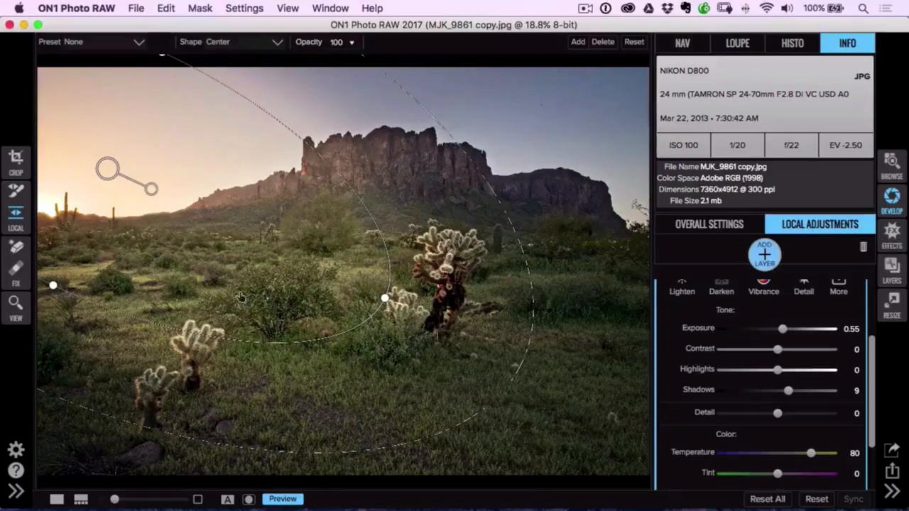
{"action": "left_click_drag", "start_coordinate": [783, 329], "coordinate": [780, 329]}
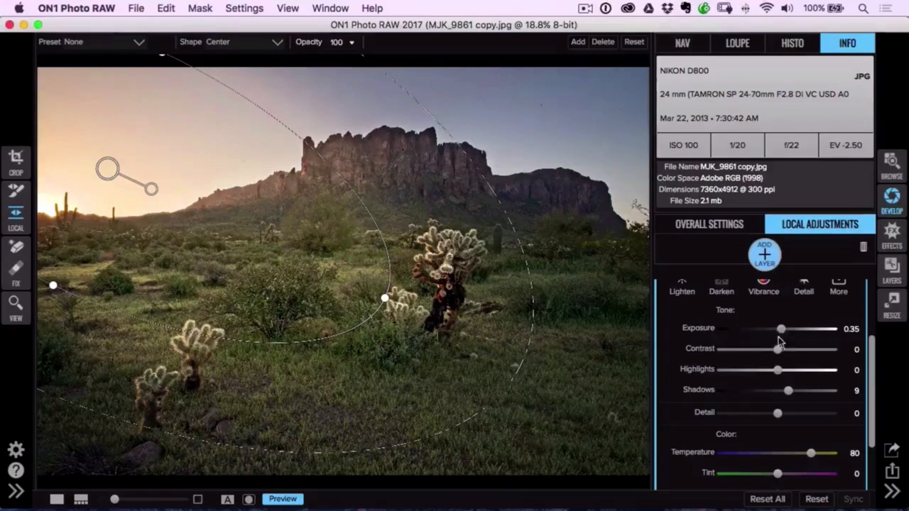
Step: Switch to the overall settings and compare the edited photo with the original by toggling the preview
{"action": "left_click", "coordinate": [724, 227]}
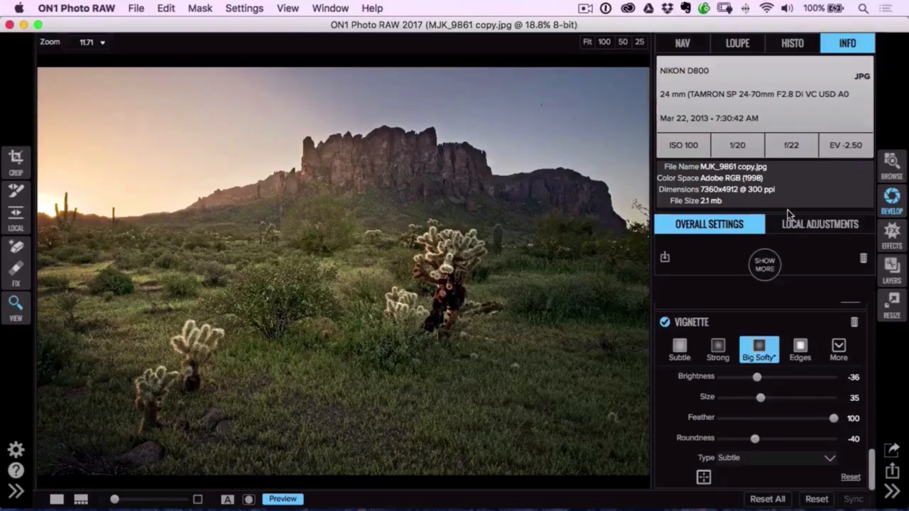
{"action": "key", "text": "super+p"}
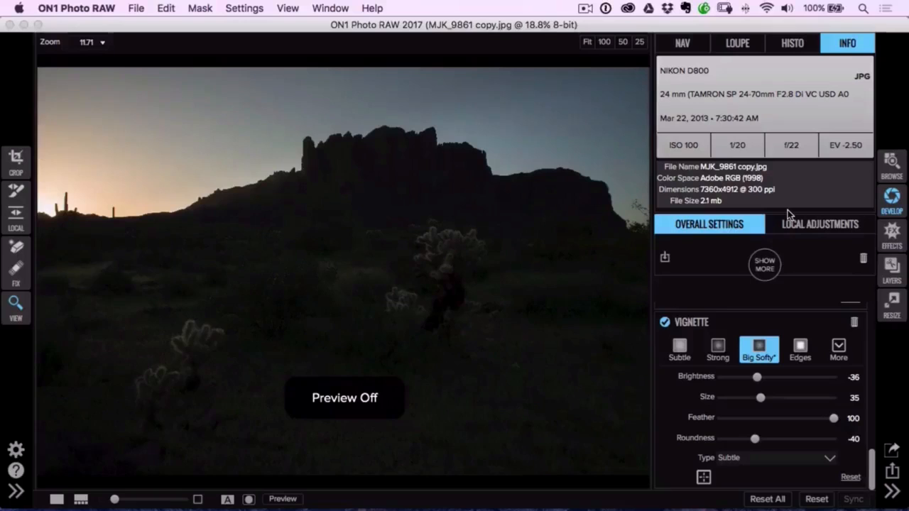
{"action": "key", "text": "super+p"}
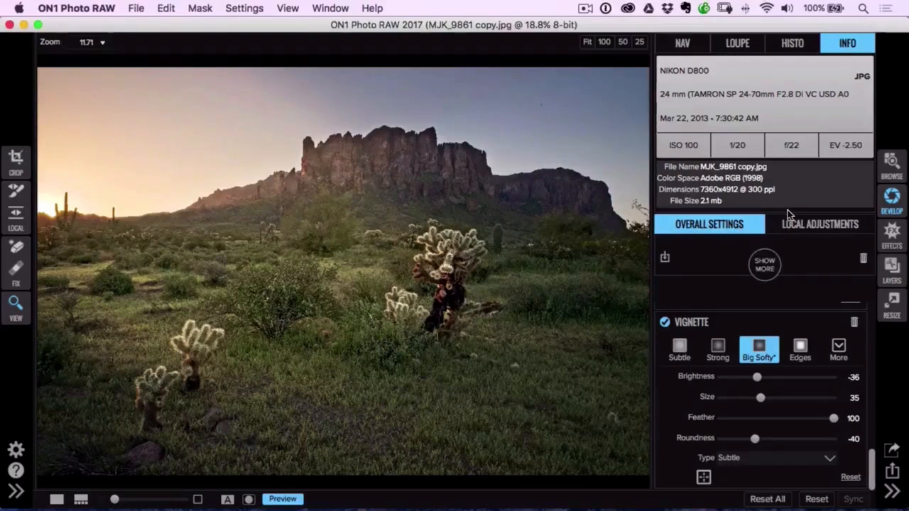
Step: Retouch a small spot in the sky above the sunset with the retouch brush
{"action": "left_click", "coordinate": [16, 269]}
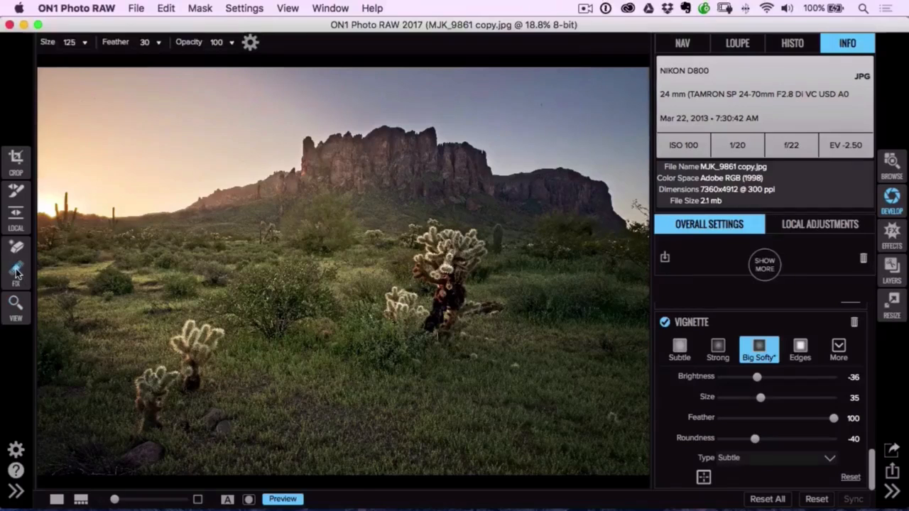
{"action": "left_click", "coordinate": [82, 105]}
Step: Reopen the sun glow layer in the local adjustments, set its Exposure to 0.1 and Temperature to 10, and collapse its settings
{"action": "left_click", "coordinate": [799, 227]}
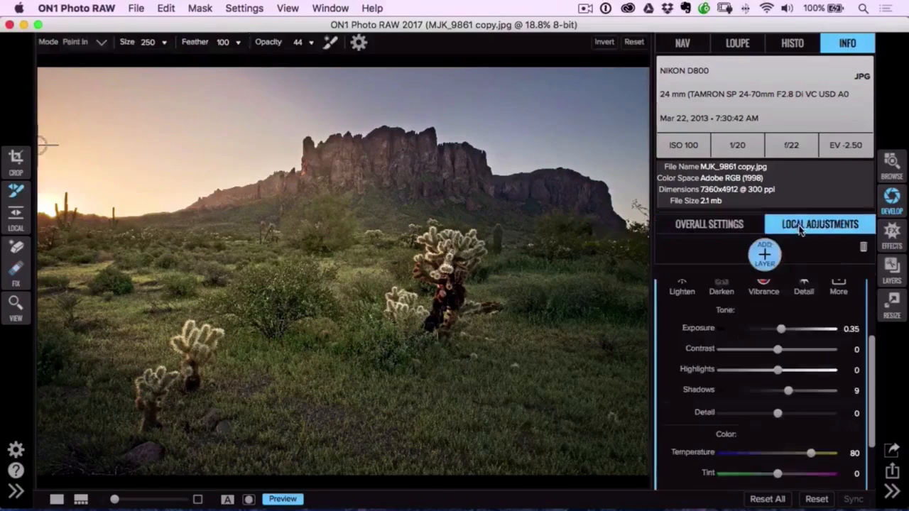
{"action": "left_click_drag", "start_coordinate": [875, 351], "coordinate": [863, 310]}
{"action": "double_click", "coordinate": [775, 306]}
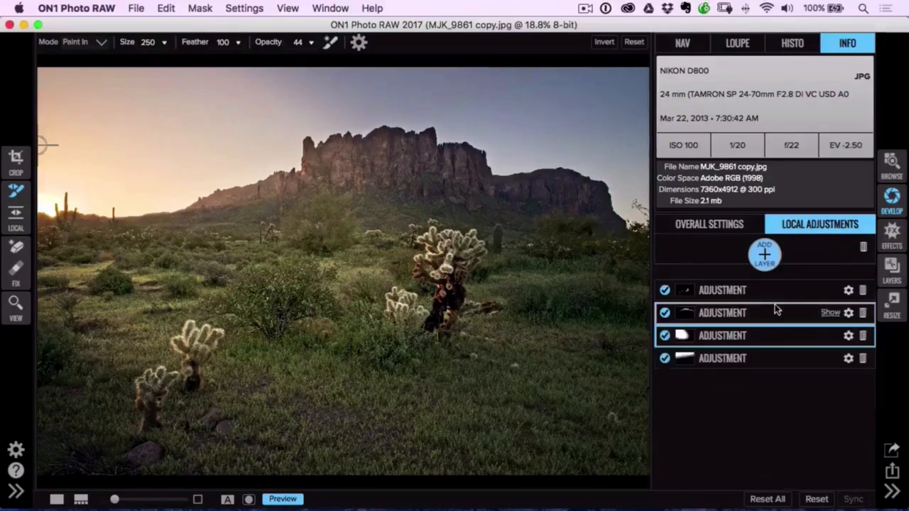
{"action": "double_click", "coordinate": [767, 338]}
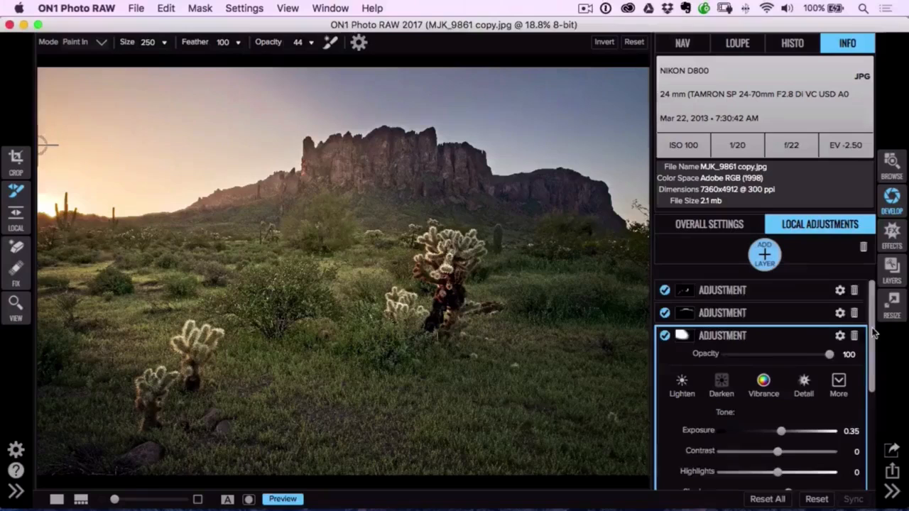
{"action": "scroll", "coordinate": [875, 333], "scroll_direction": "down", "scroll_amount": 3}
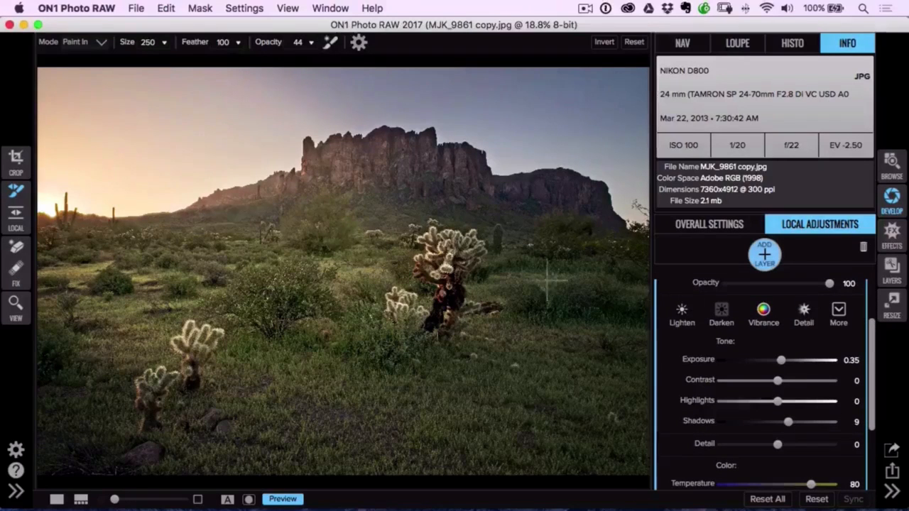
{"action": "left_click_drag", "start_coordinate": [782, 362], "coordinate": [777, 362]}
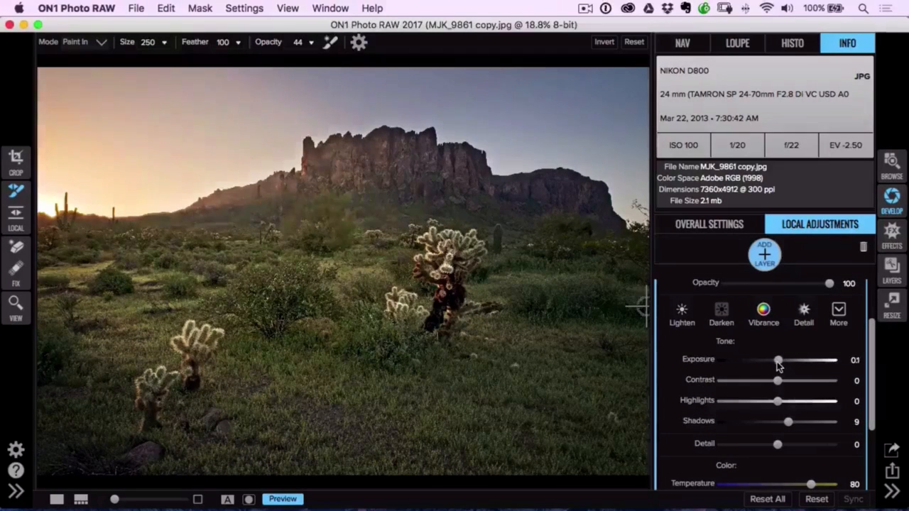
{"action": "left_click_drag", "start_coordinate": [811, 484], "coordinate": [789, 485]}
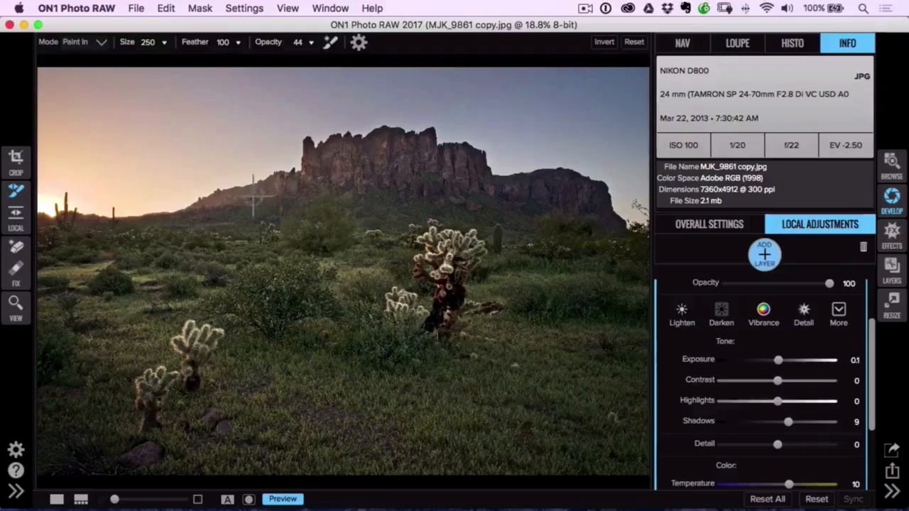
{"action": "left_click_drag", "start_coordinate": [872, 339], "coordinate": [873, 295]}
{"action": "double_click", "coordinate": [778, 335]}
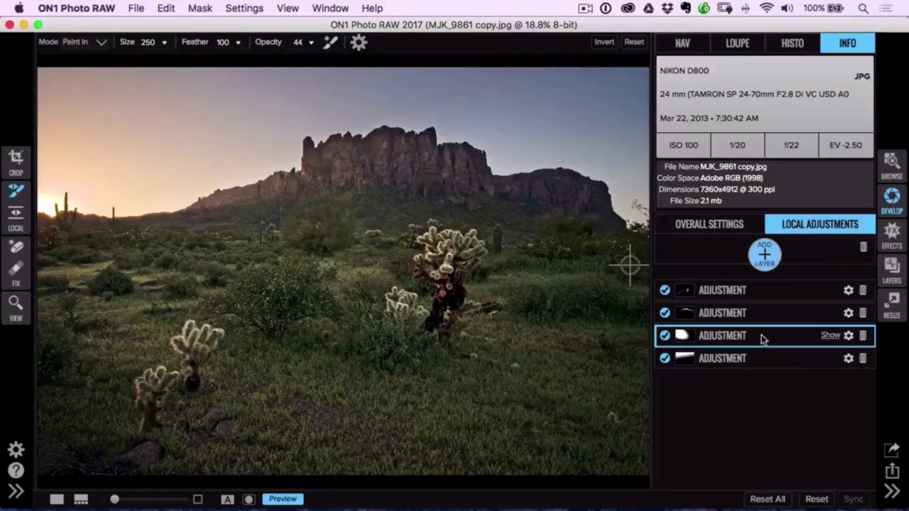
Step: Return to the overall settings and show the Landscape preset category as a full-screen grid of previews
{"action": "left_click", "coordinate": [716, 226]}
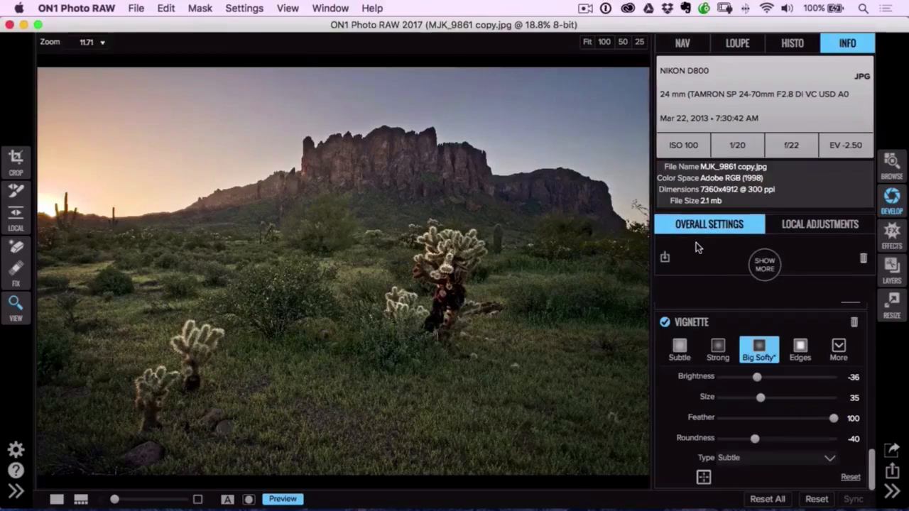
{"action": "left_click", "coordinate": [17, 492]}
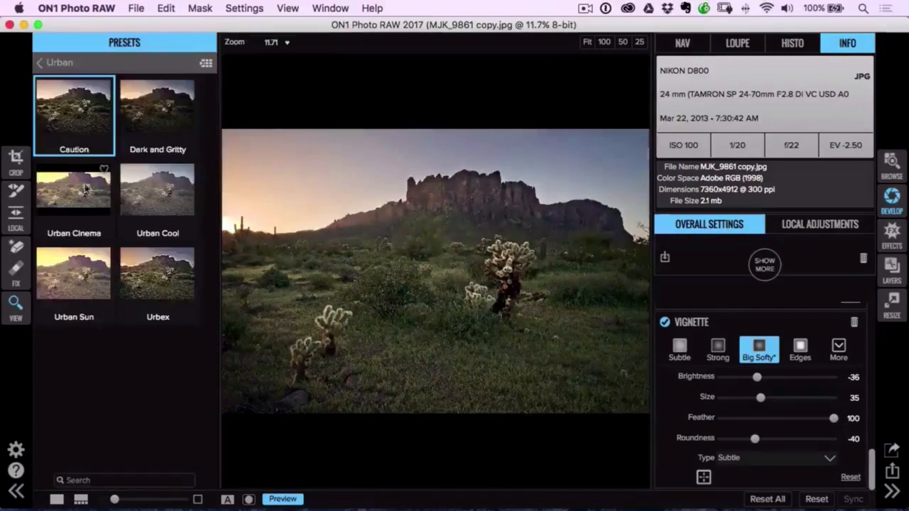
{"action": "left_click", "coordinate": [52, 59]}
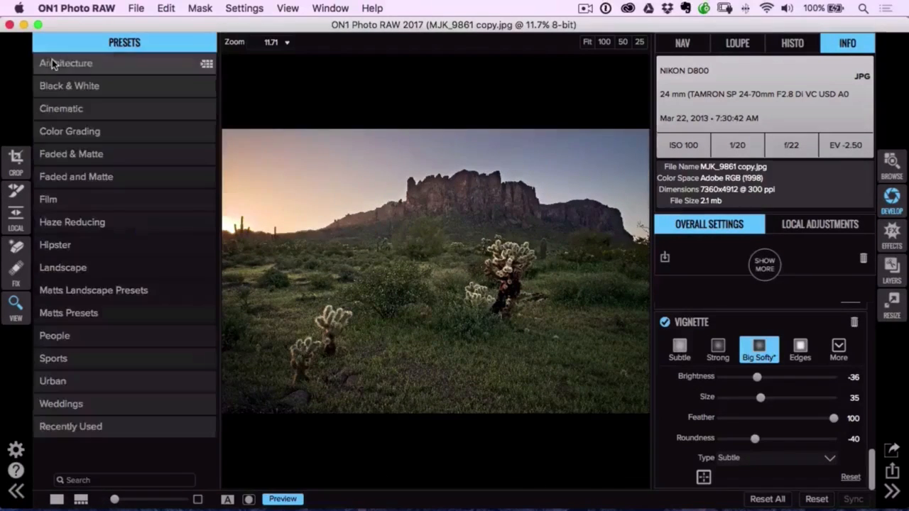
{"action": "left_click", "coordinate": [62, 266]}
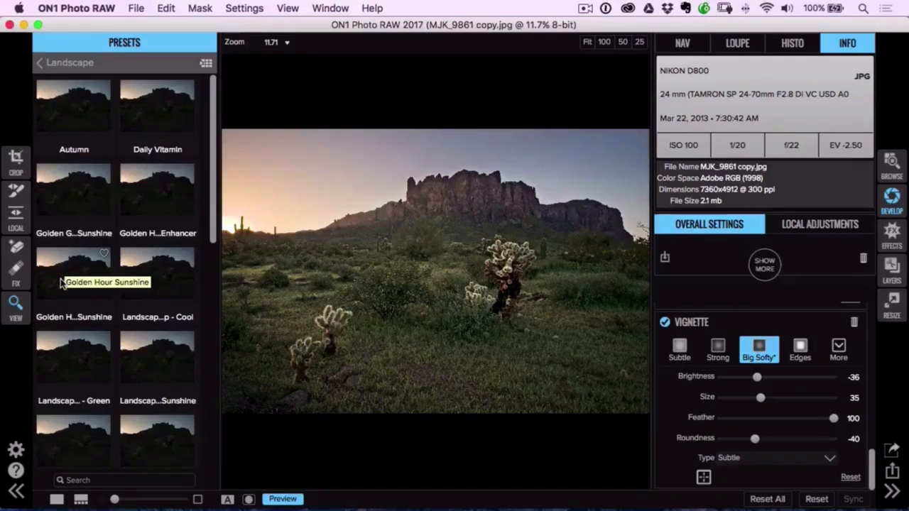
{"action": "left_click", "coordinate": [206, 65]}
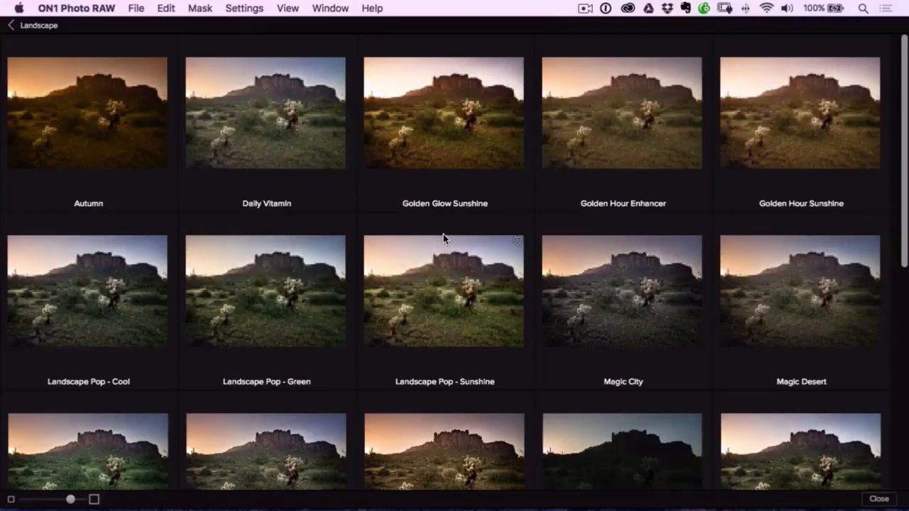
Step: Compare the Landscape preset previews and apply the Subtle Sunshine preset to the photo
{"action": "scroll", "coordinate": [444, 235], "scroll_direction": "down", "scroll_amount": 4}
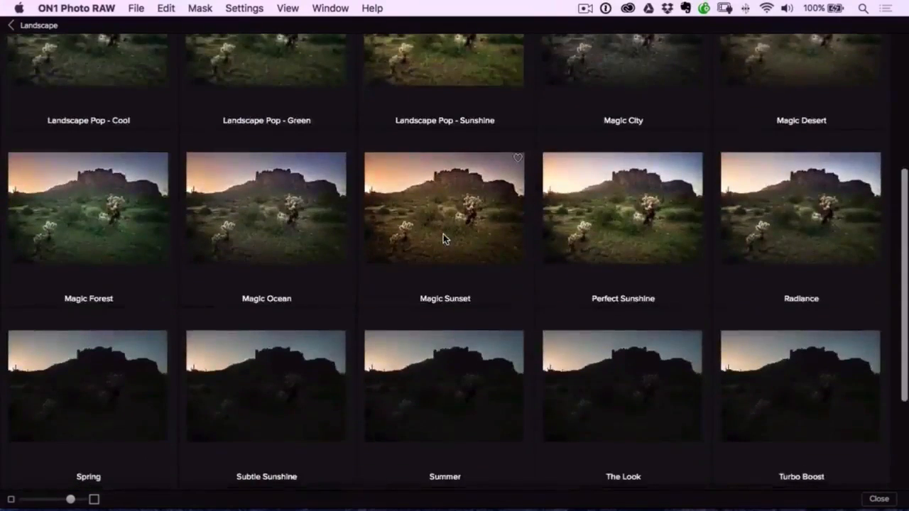
{"action": "scroll", "coordinate": [444, 234], "scroll_direction": "down", "scroll_amount": 3}
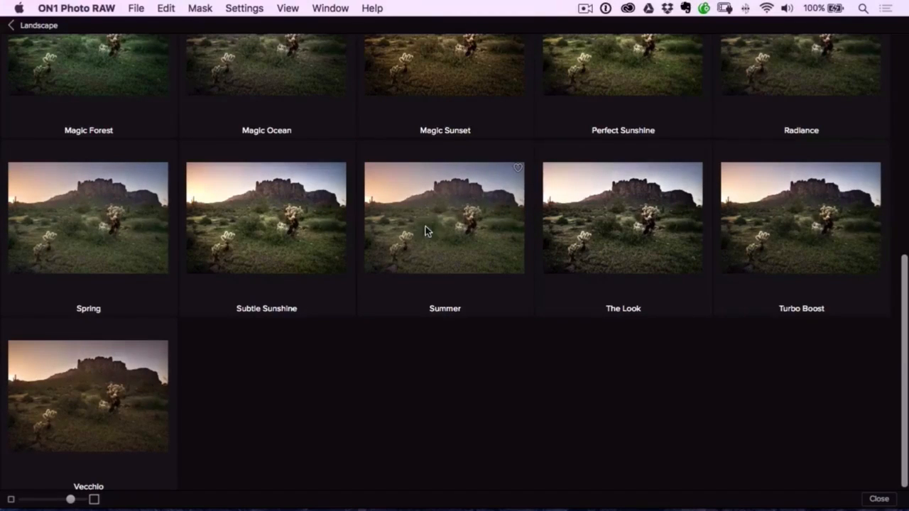
{"action": "scroll", "coordinate": [299, 228], "scroll_direction": "up", "scroll_amount": 6}
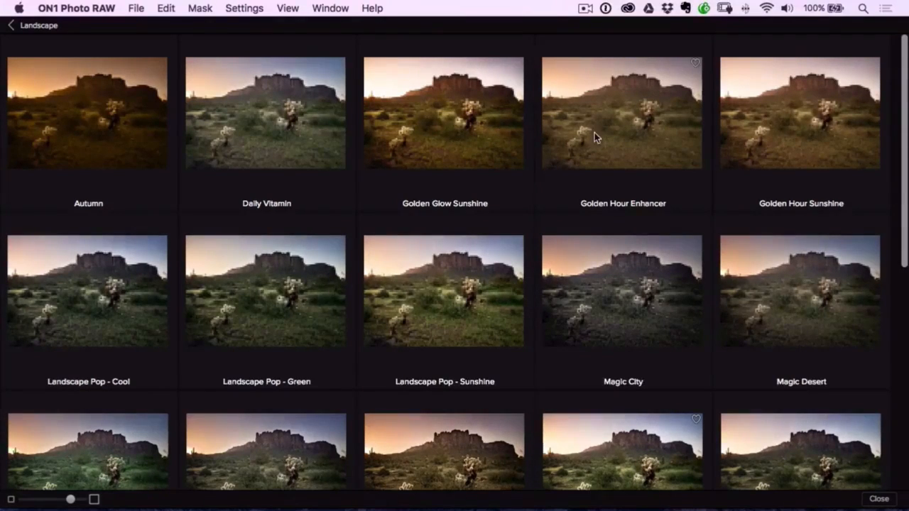
{"action": "scroll", "coordinate": [517, 121], "scroll_direction": "down", "scroll_amount": 5}
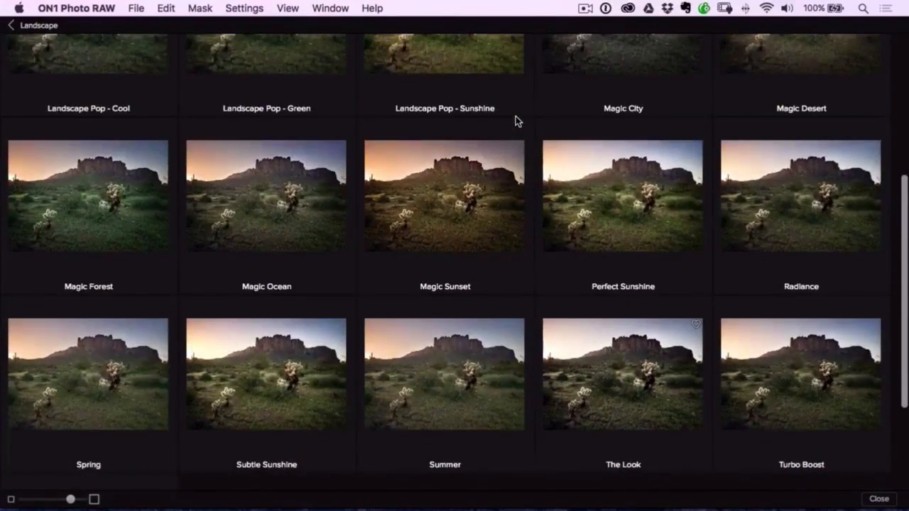
{"action": "scroll", "coordinate": [515, 116], "scroll_direction": "up", "scroll_amount": 5}
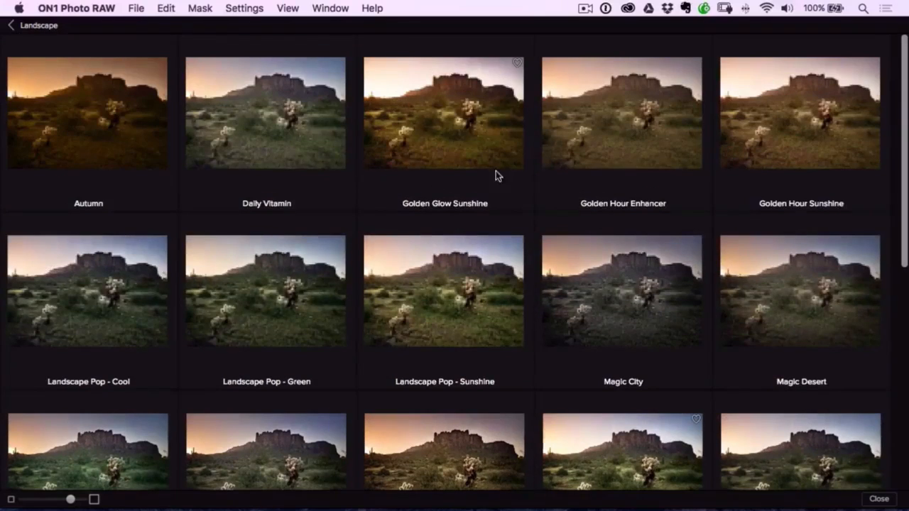
{"action": "scroll", "coordinate": [471, 133], "scroll_direction": "down", "scroll_amount": 8}
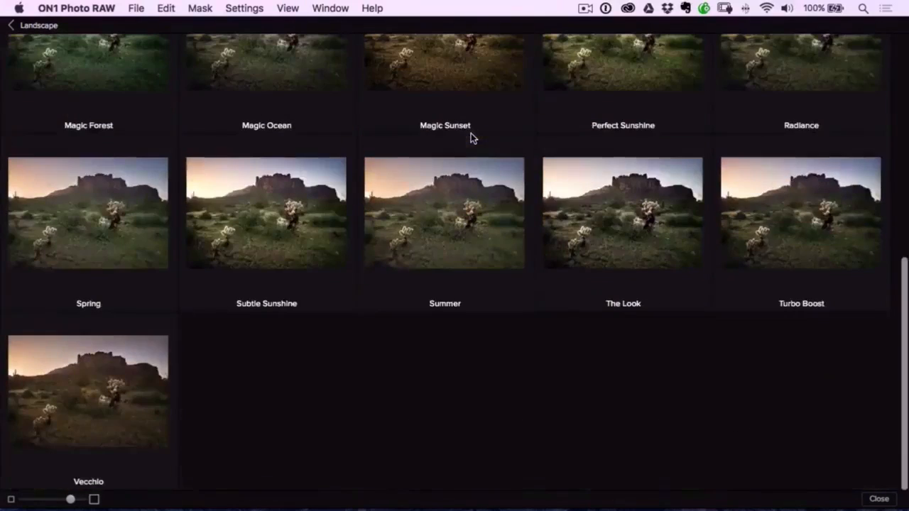
{"action": "left_click", "coordinate": [270, 230]}
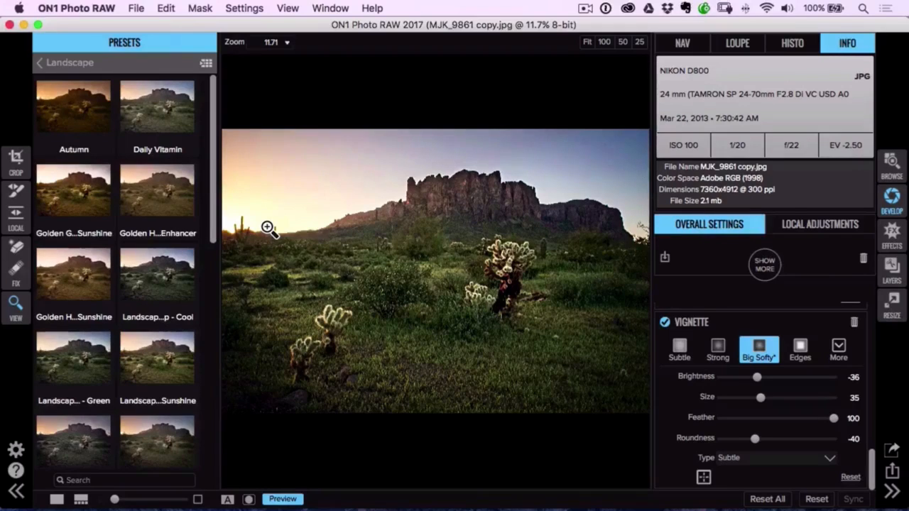
Step: Switch to the Effects module and collapse the Vignette, Dynamic Contrast, Color Enhancer and Sunshine filters added by the preset
{"action": "left_click", "coordinate": [891, 234]}
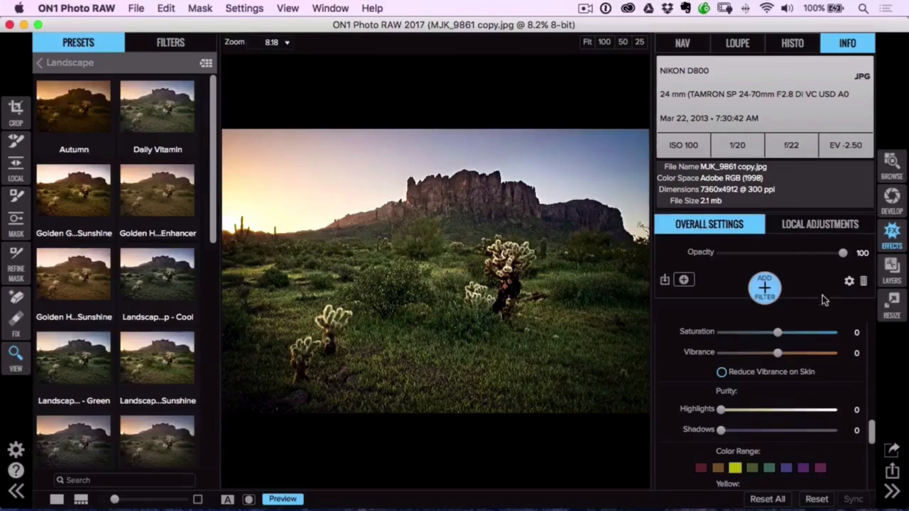
{"action": "scroll", "coordinate": [817, 341], "scroll_direction": "up", "scroll_amount": 10}
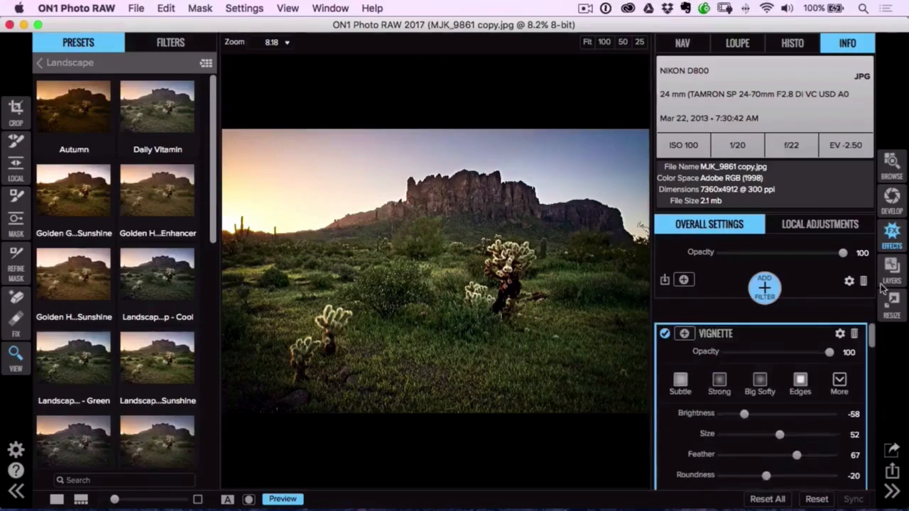
{"action": "left_click", "coordinate": [787, 332]}
{"action": "left_click", "coordinate": [777, 355]}
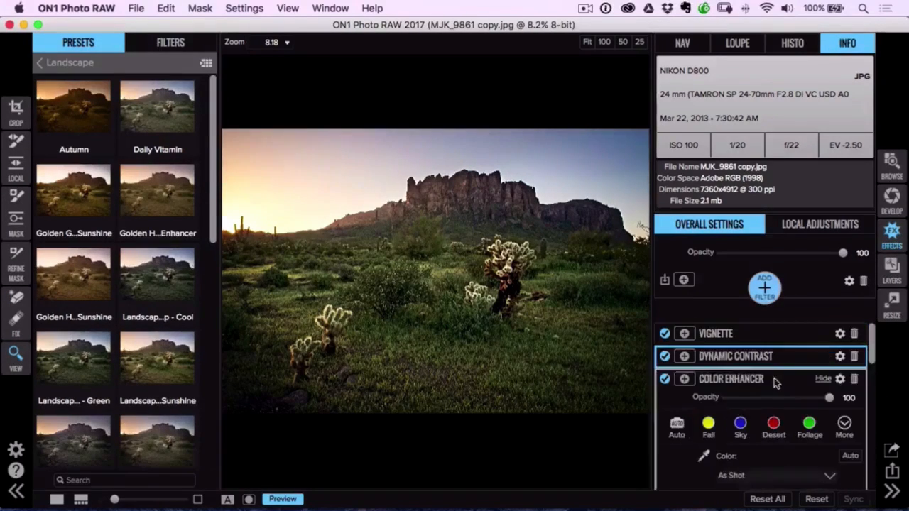
{"action": "left_click", "coordinate": [775, 378]}
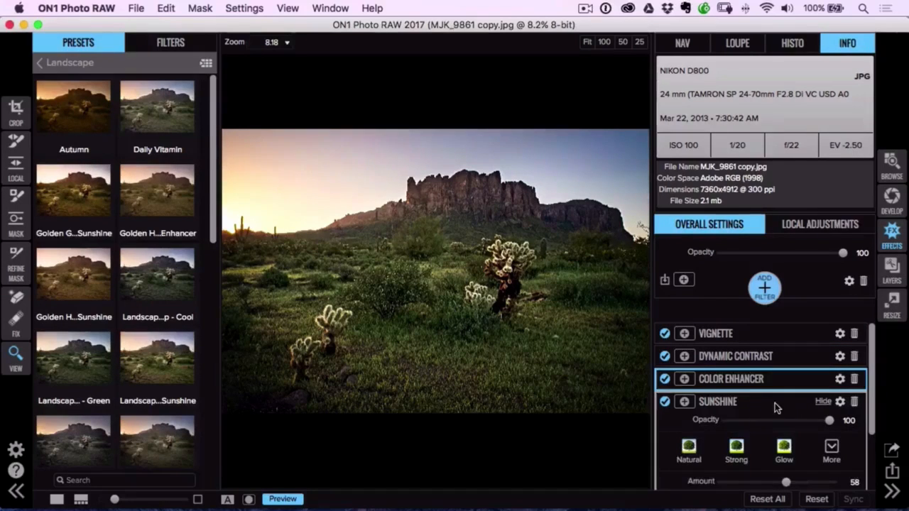
{"action": "left_click", "coordinate": [789, 403]}
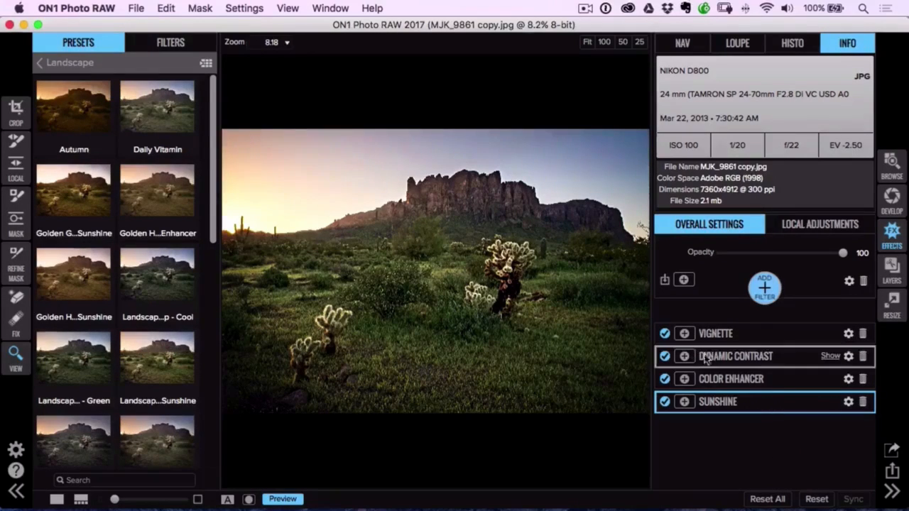
Step: Check the Dynamic Contrast filter's effect by turning it off and on, and lower the filter's opacity strongly
{"action": "left_click", "coordinate": [666, 357]}
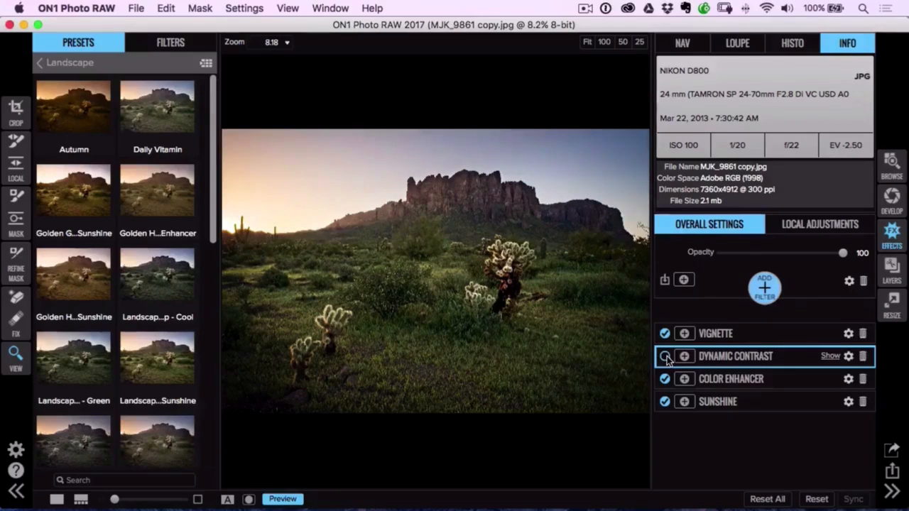
{"action": "left_click", "coordinate": [665, 356]}
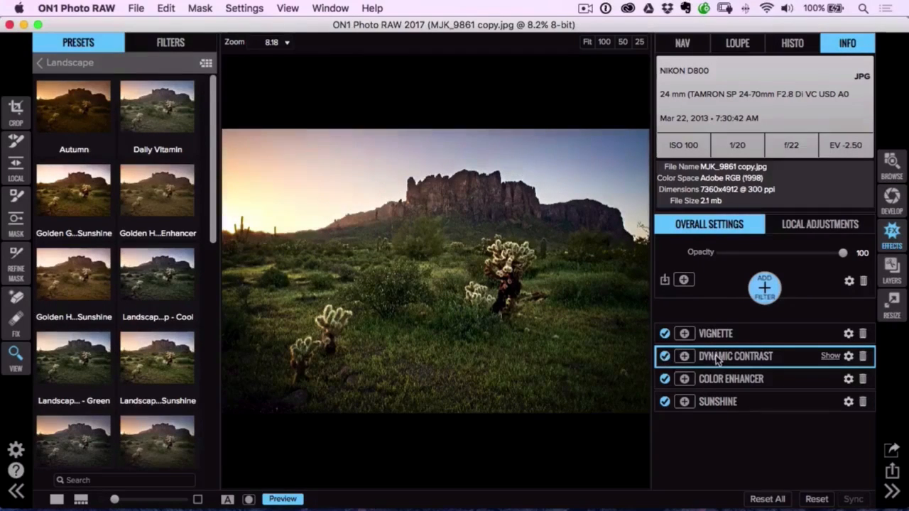
{"action": "left_click", "coordinate": [713, 357]}
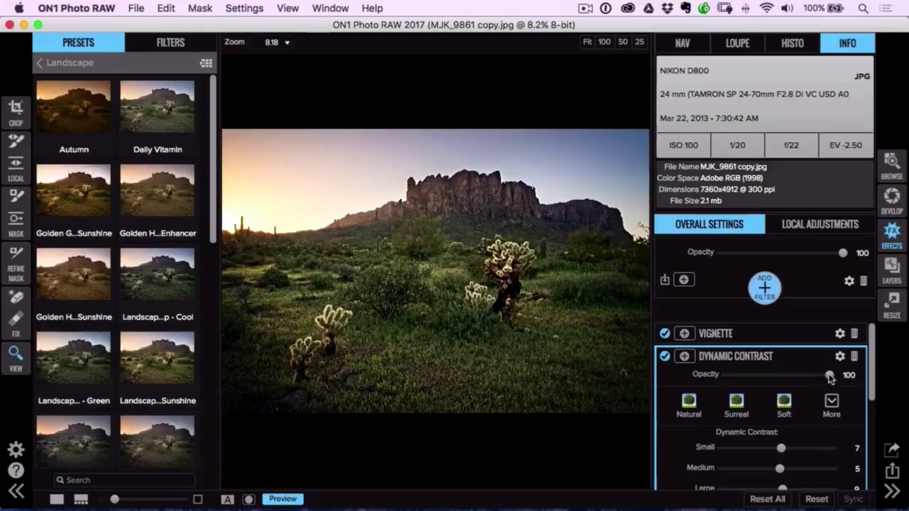
{"action": "left_click_drag", "start_coordinate": [829, 376], "coordinate": [746, 377]}
{"action": "left_click", "coordinate": [746, 356]}
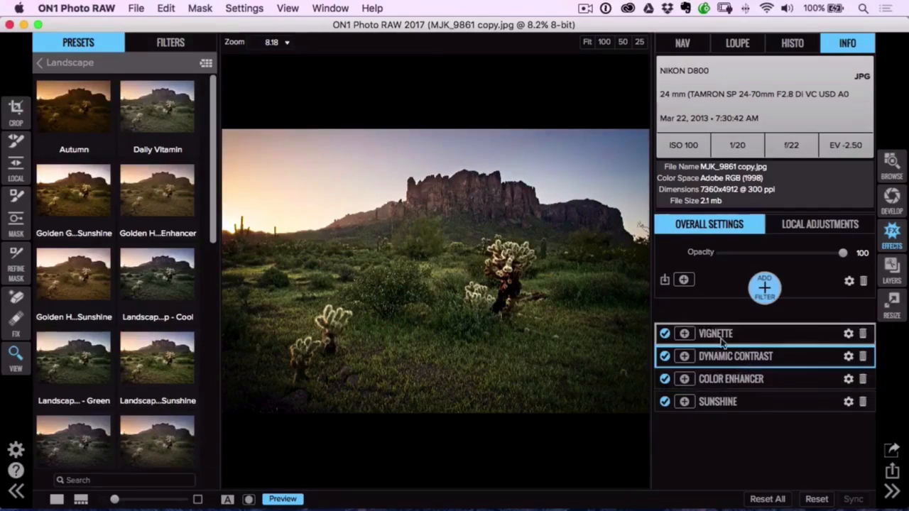
Step: Check the Vignette filter's effect by turning it off and on, and delete the filter
{"action": "left_click", "coordinate": [665, 334]}
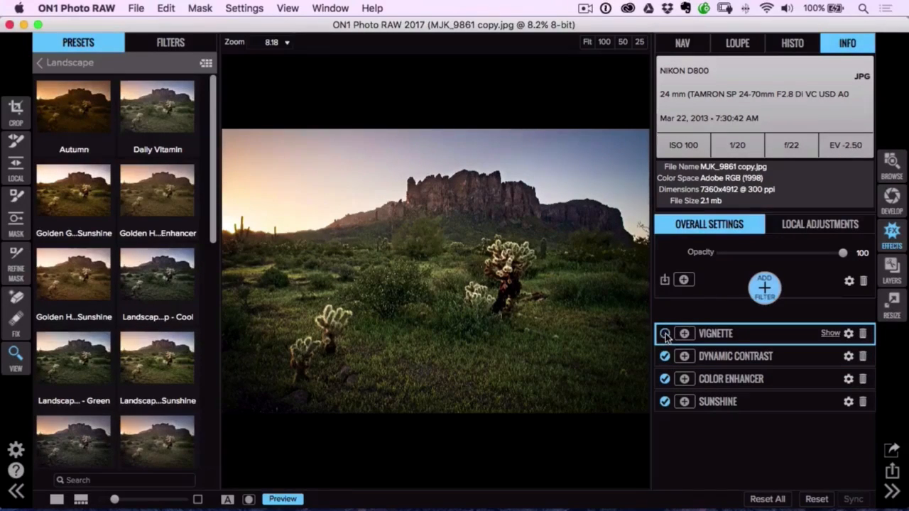
{"action": "left_click", "coordinate": [665, 334]}
{"action": "left_click", "coordinate": [863, 333]}
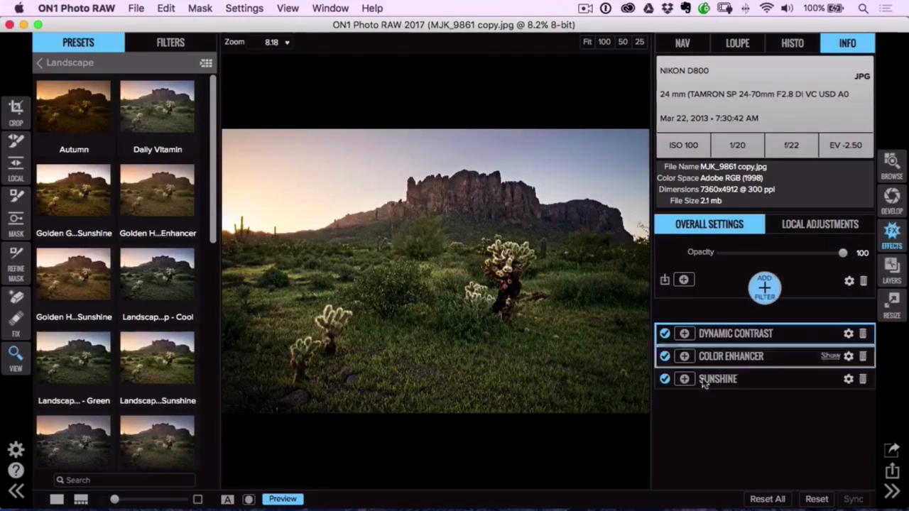
Step: Return to the Develop module, hide the presets, and compare the finished photo with the original by toggling the preview
{"action": "left_click", "coordinate": [892, 199]}
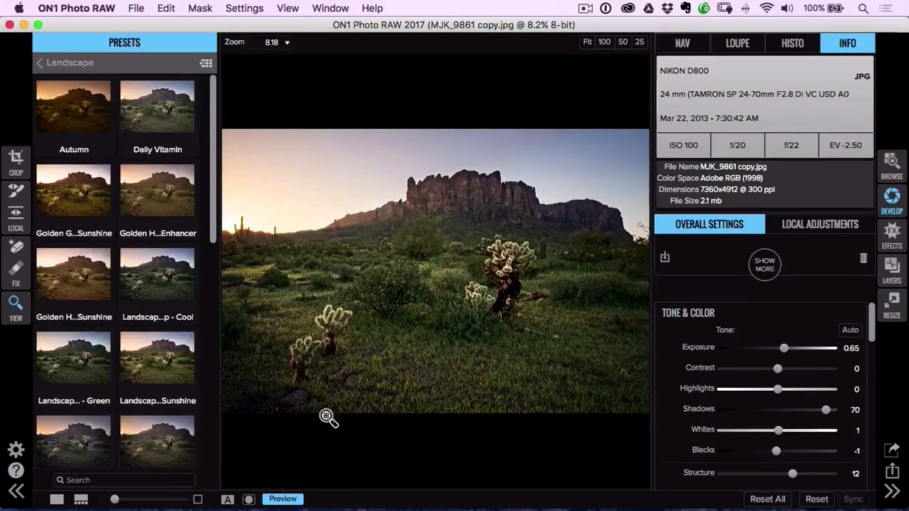
{"action": "left_click", "coordinate": [16, 491]}
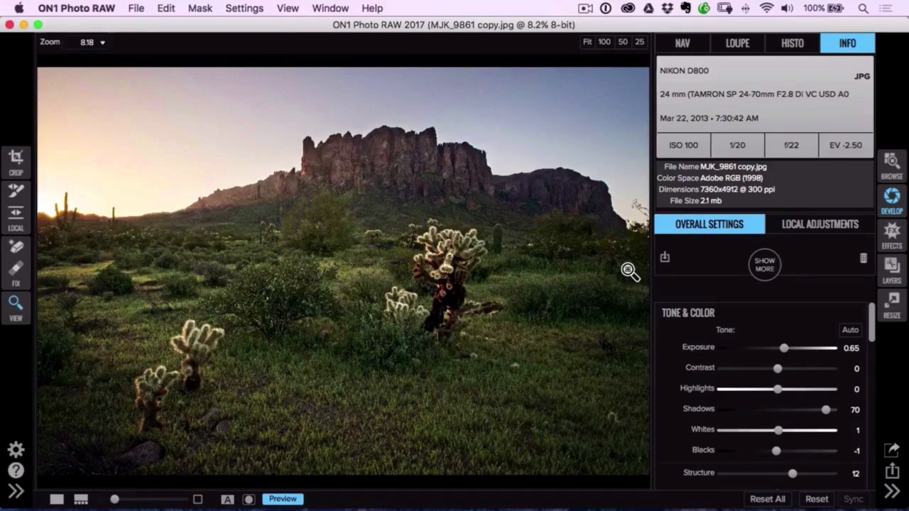
{"action": "key", "text": "p"}
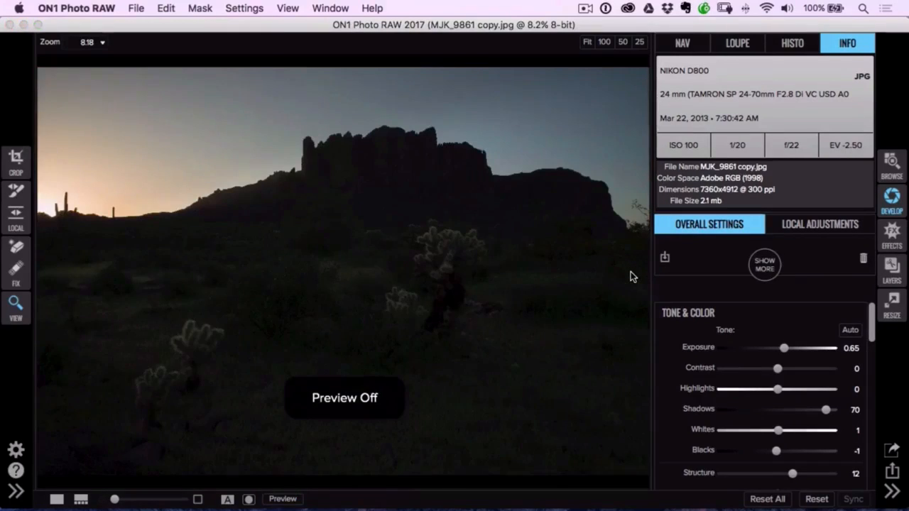
{"action": "key", "text": "p"}
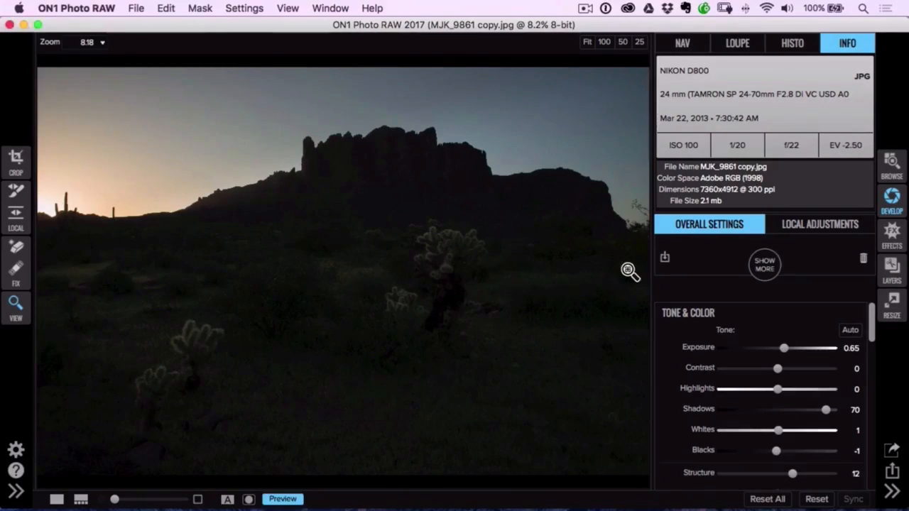